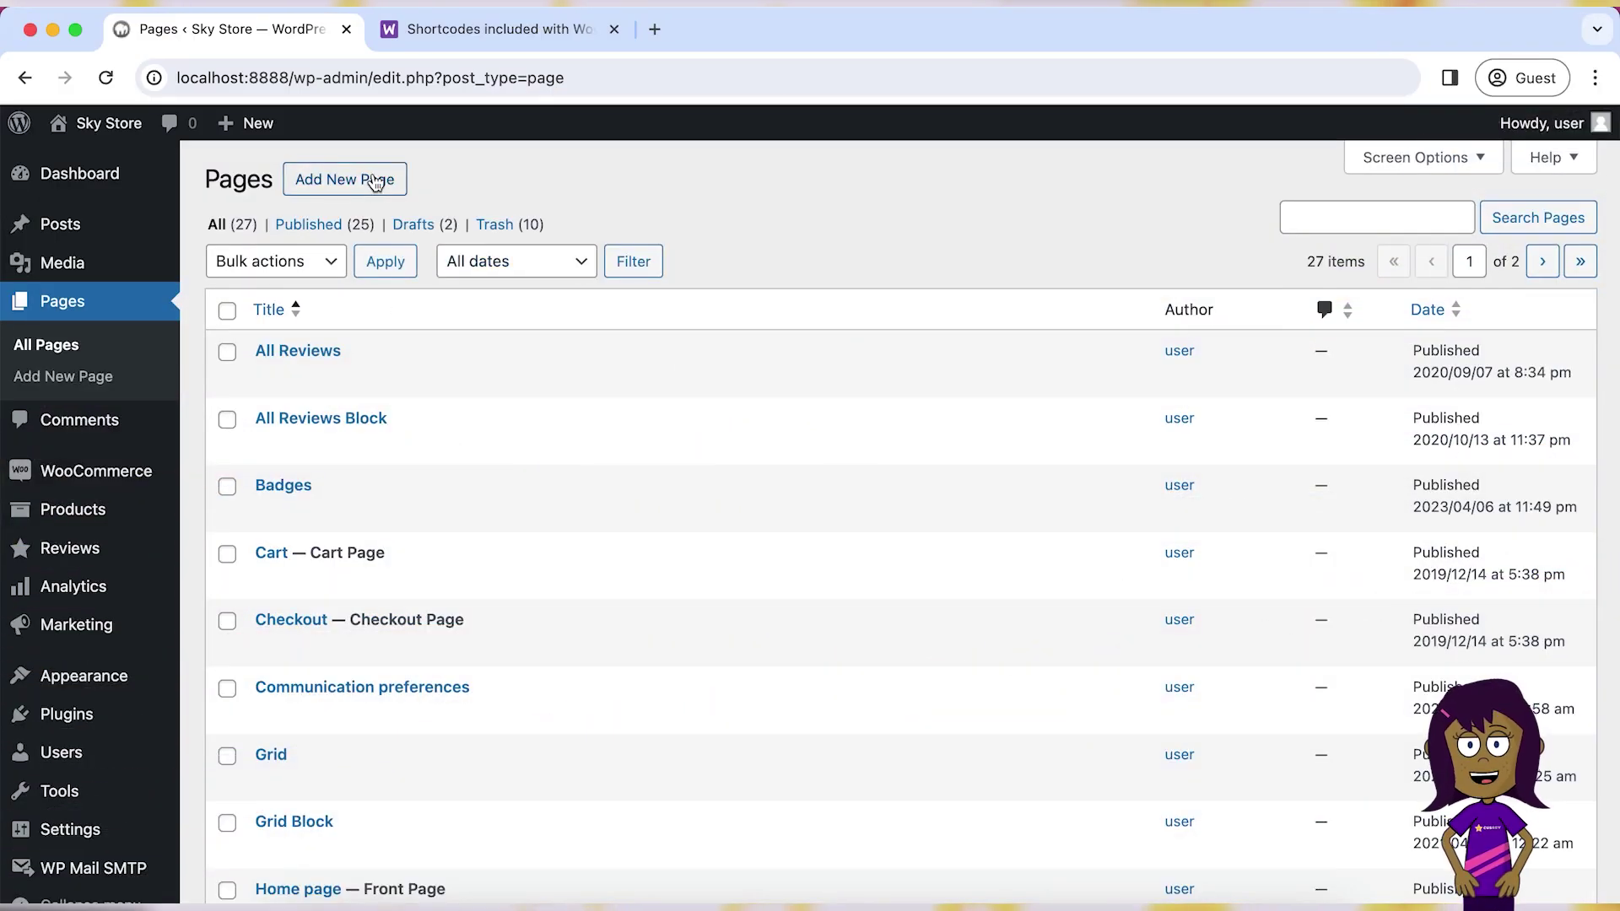
# Step: Create and publish a new page titled "My test page", and open its live view
pyautogui.click(363, 178)
pyautogui.write('My test page')
pyautogui.click(1478, 140)
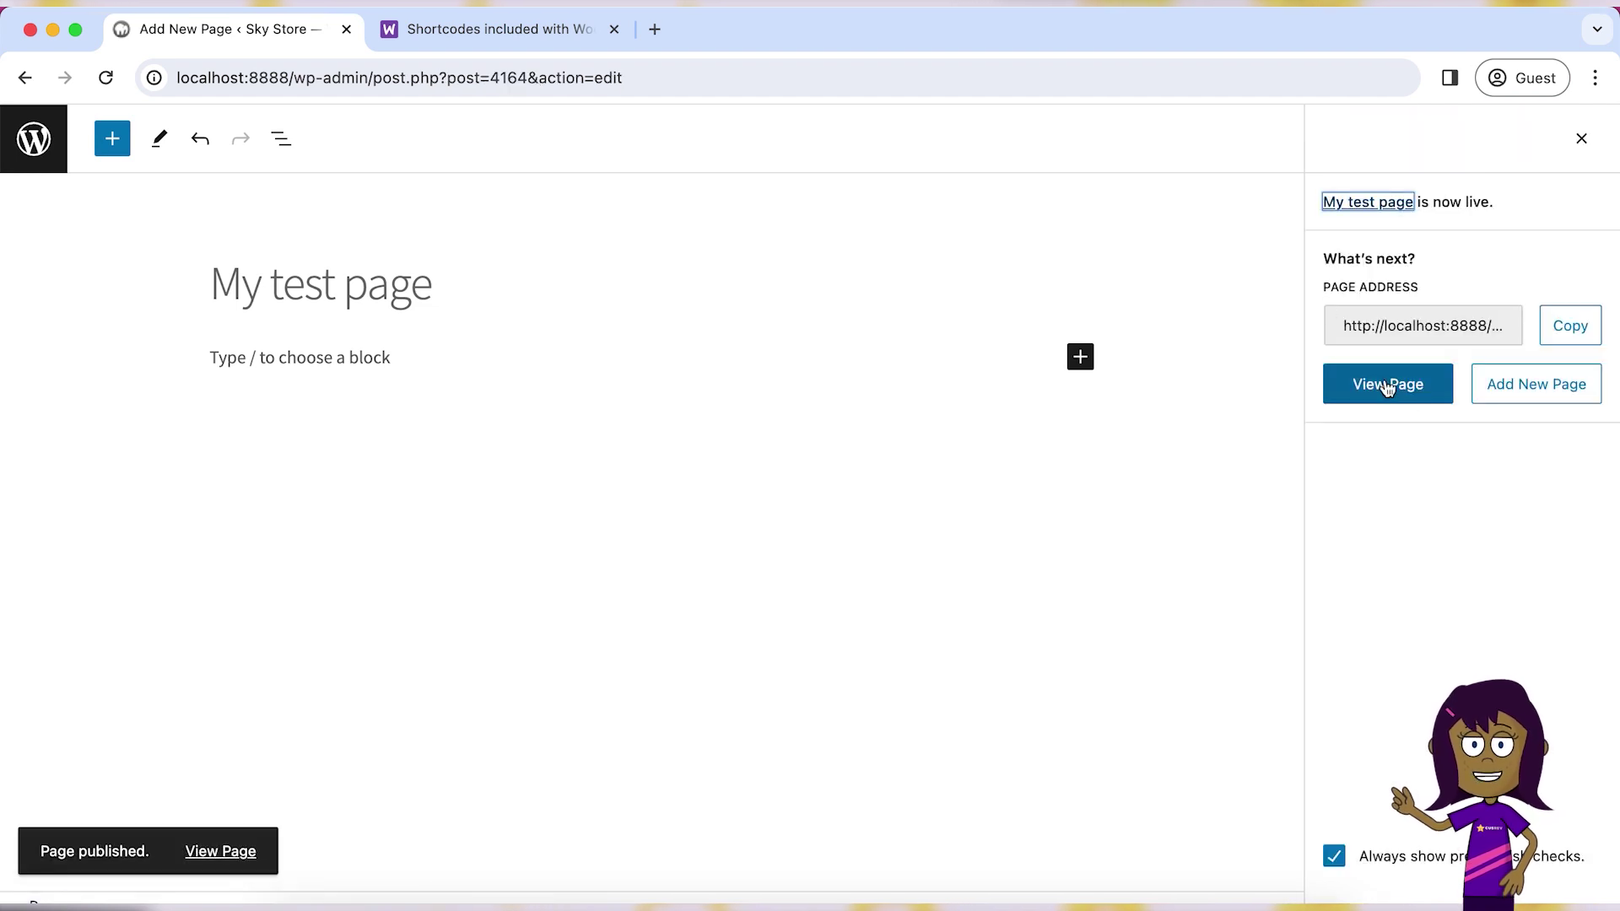
pyautogui.click(1387, 386)
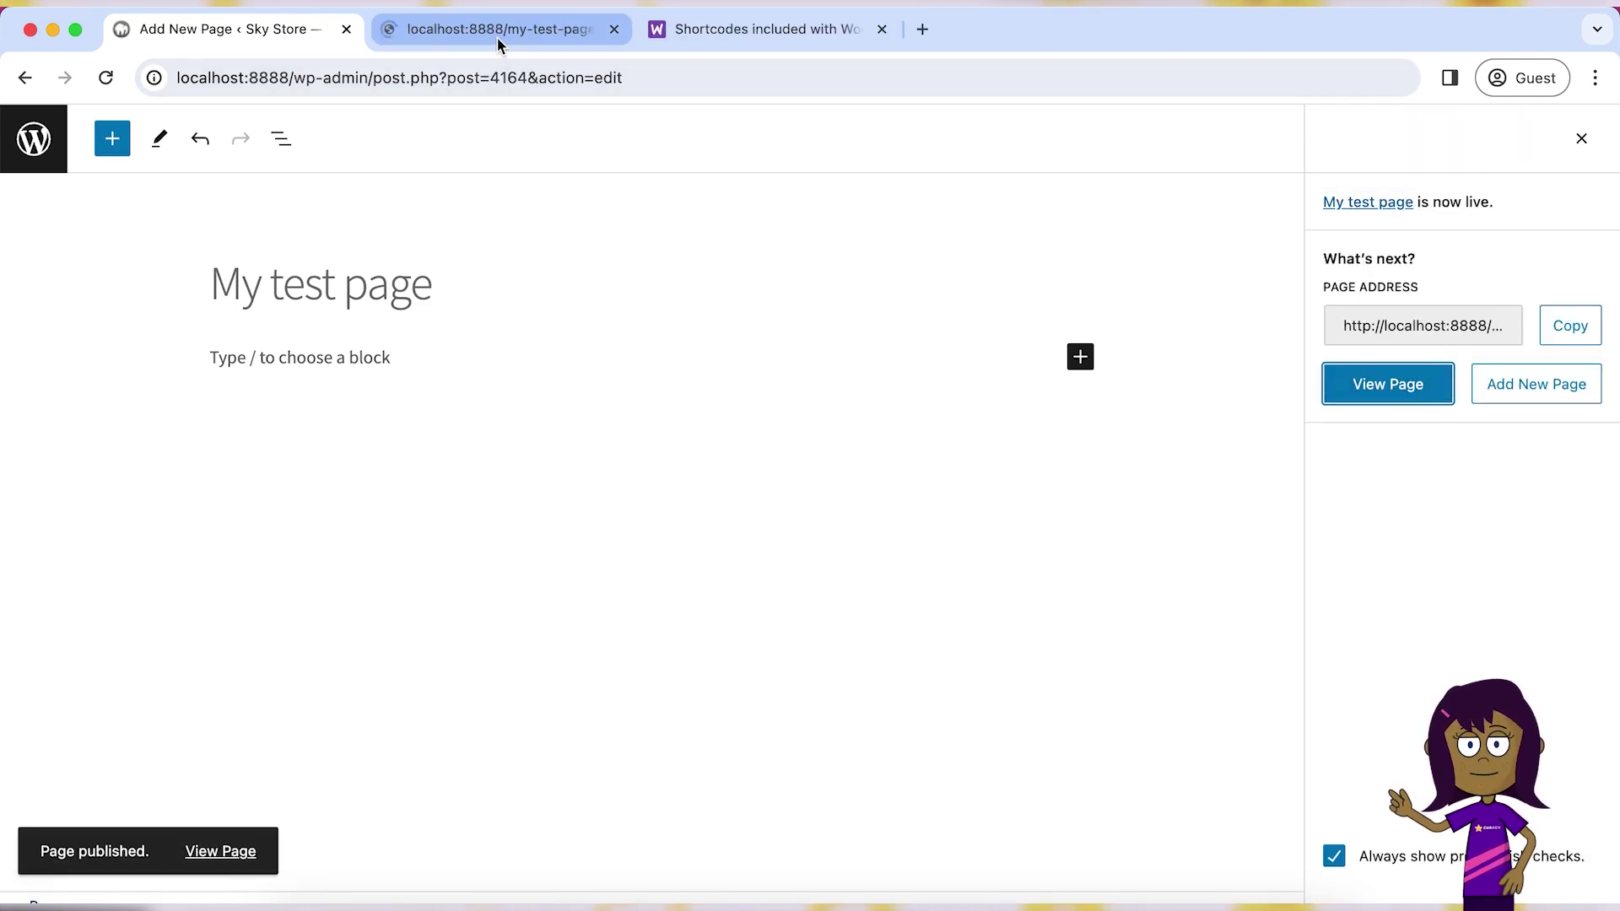
pyautogui.click(498, 34)
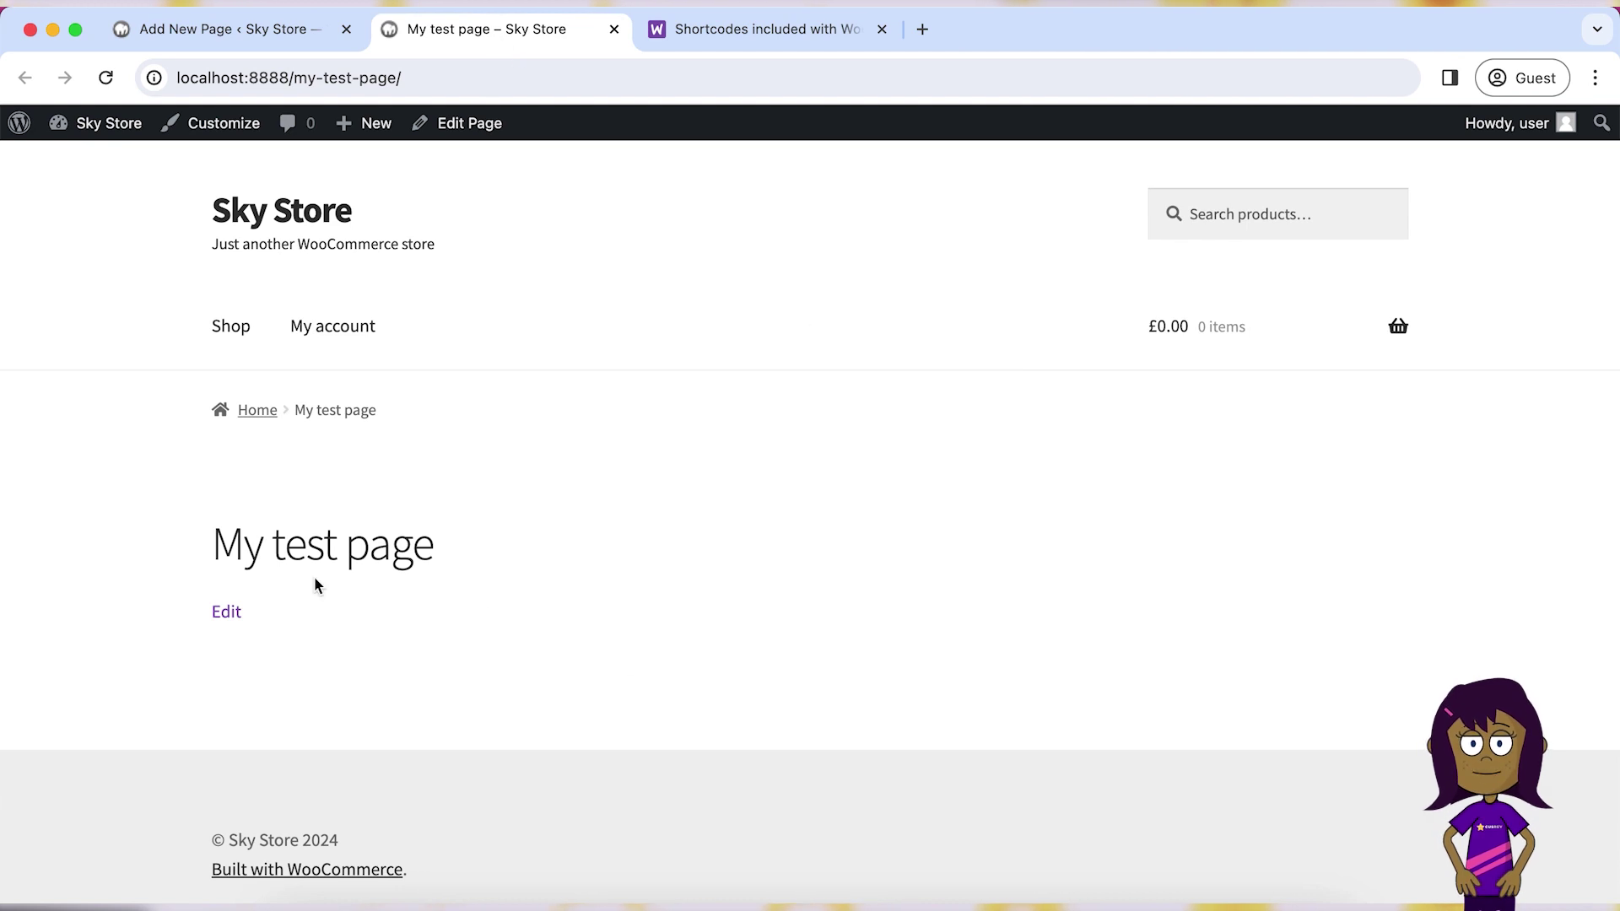
# Step: Return to the page editor, dismiss the publish confirmation and insert a Shortcode block below the title
pyautogui.click(234, 42)
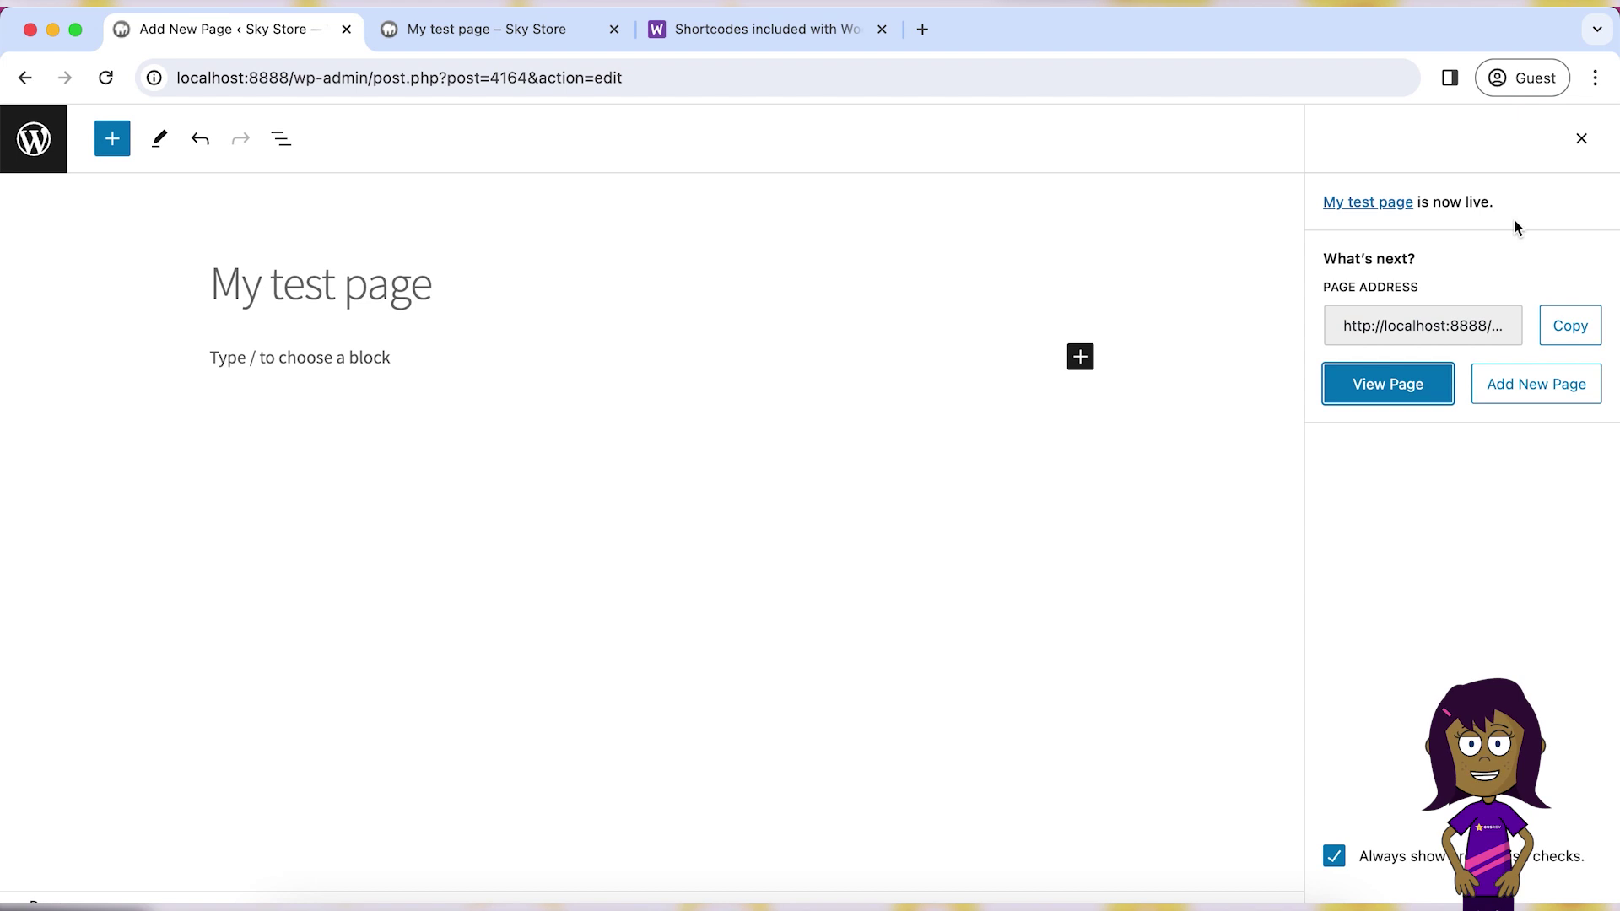
pyautogui.click(1578, 140)
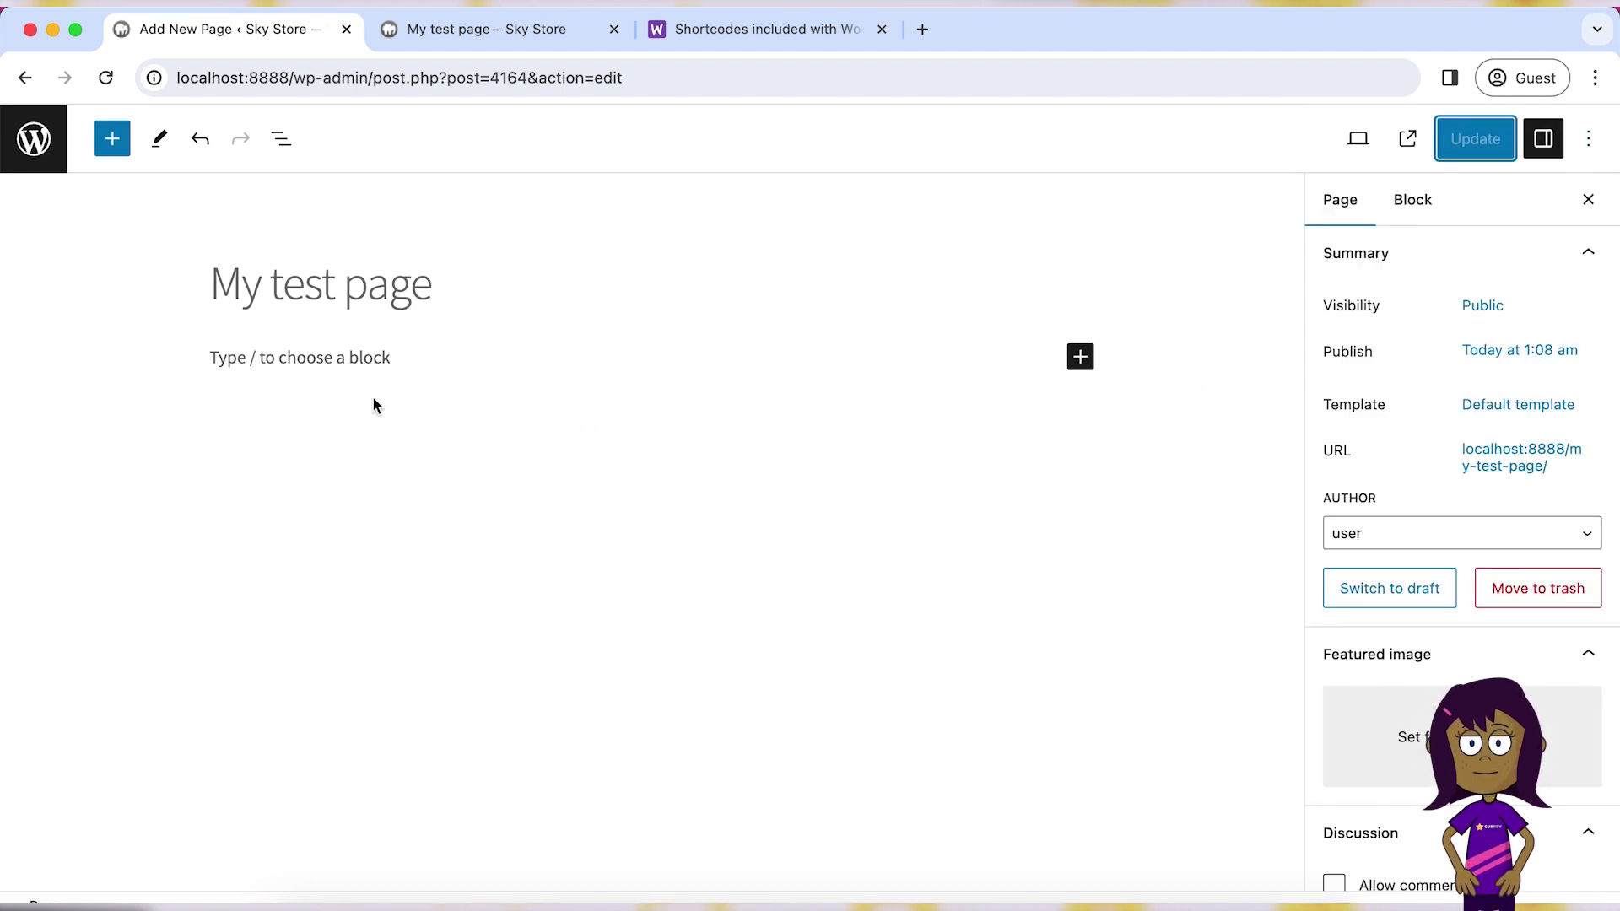
pyautogui.click(344, 348)
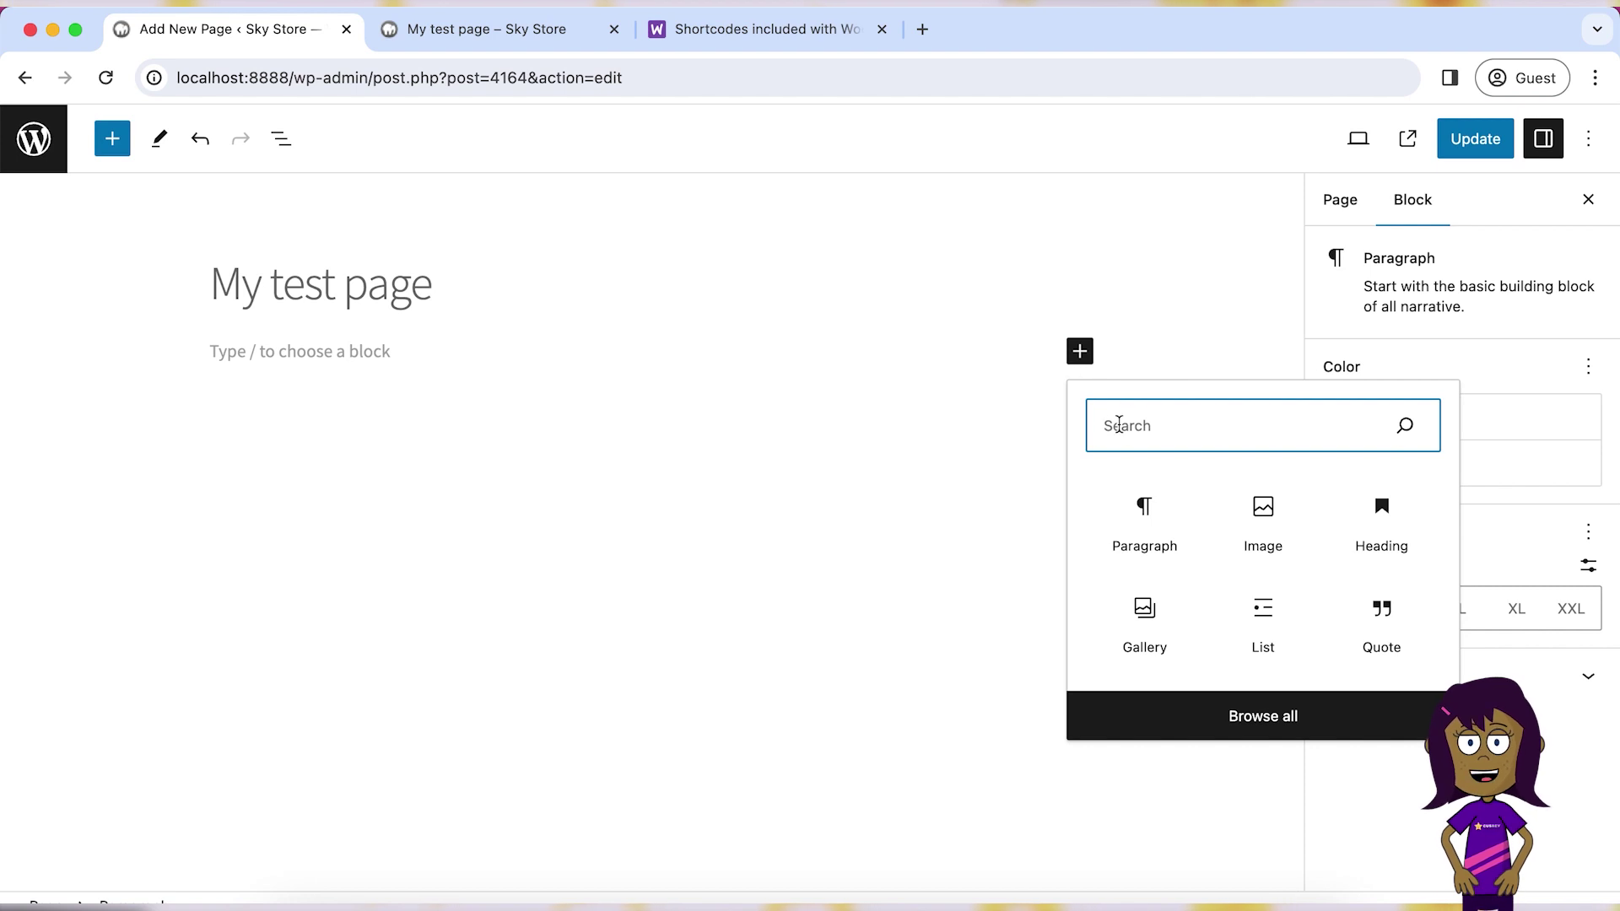
pyautogui.write('short')
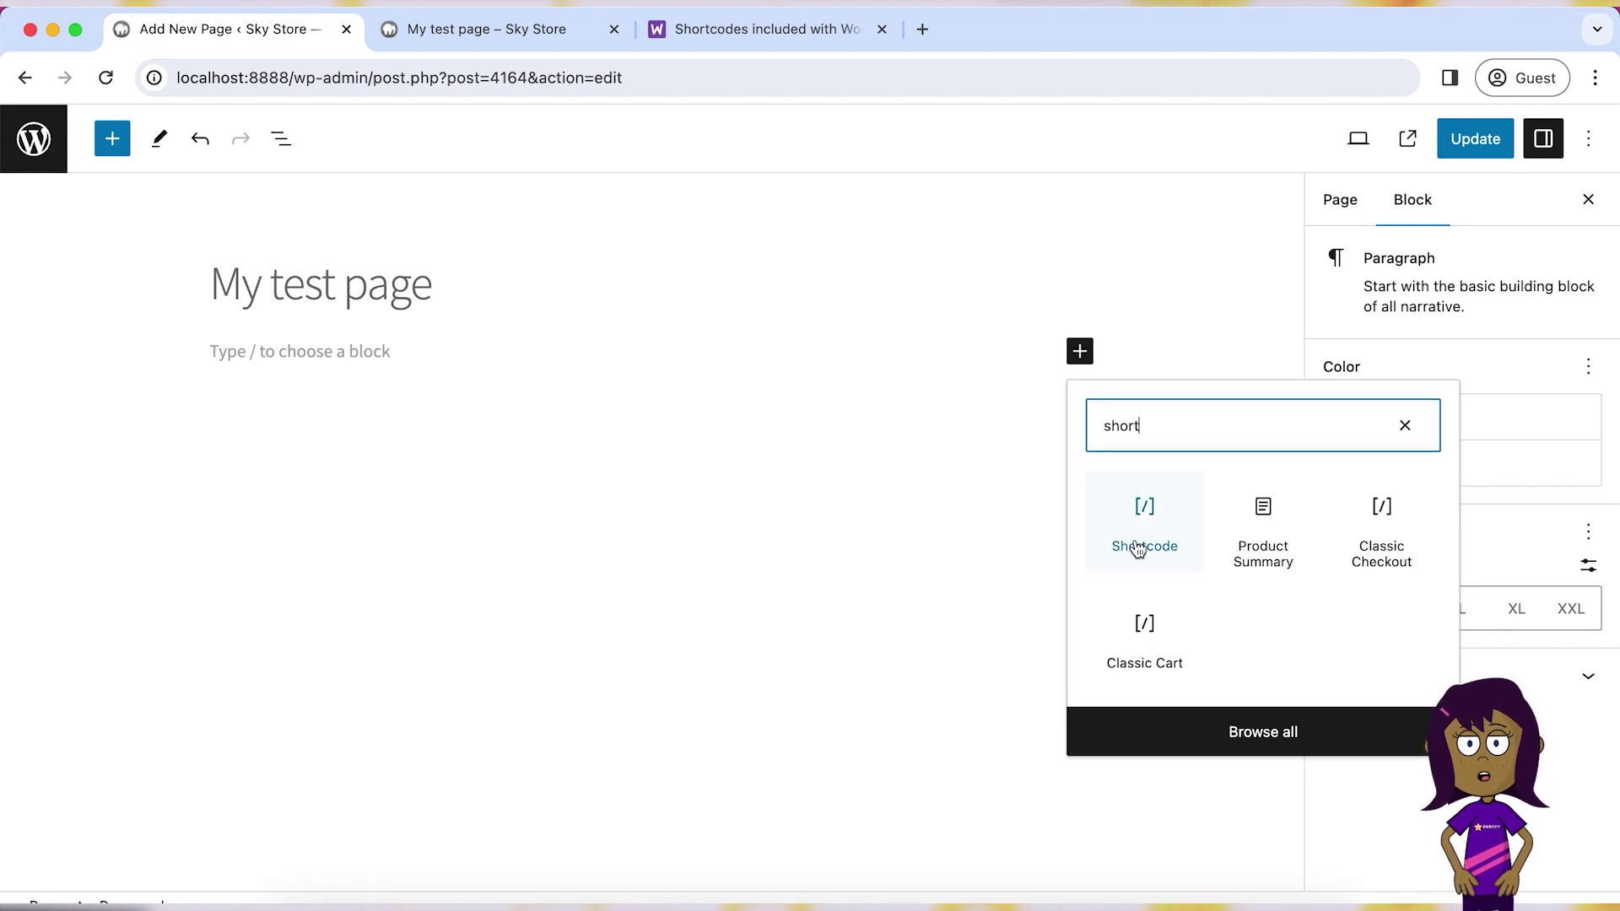
pyautogui.click(1145, 517)
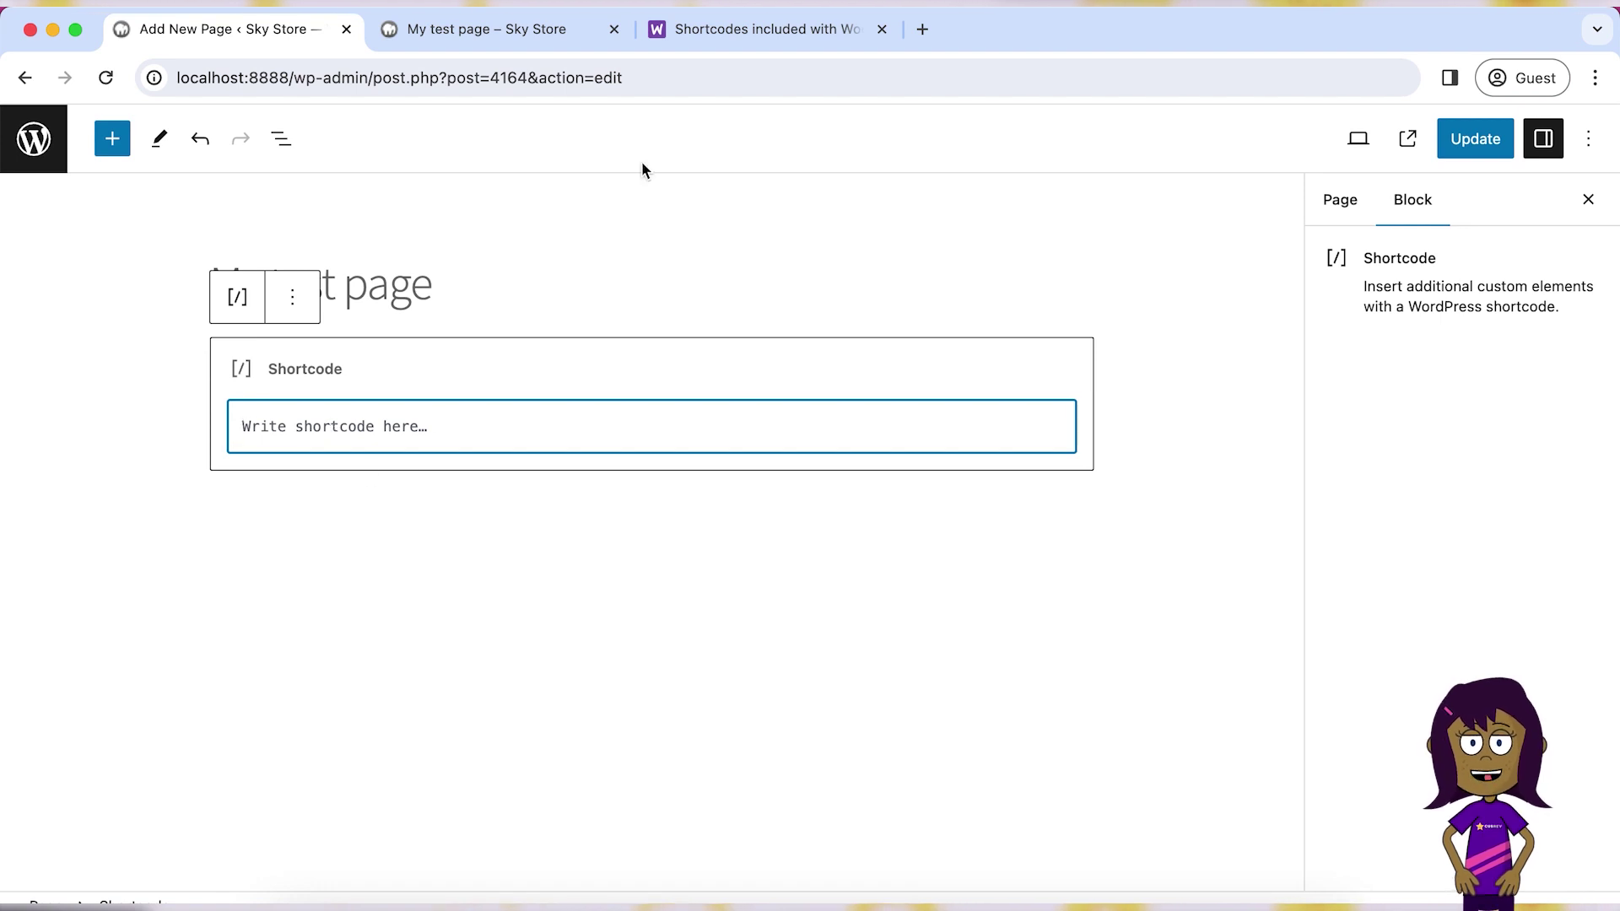
# Step: Copy the [products] shortcode from the WooCommerce shortcodes documentation
pyautogui.click(731, 28)
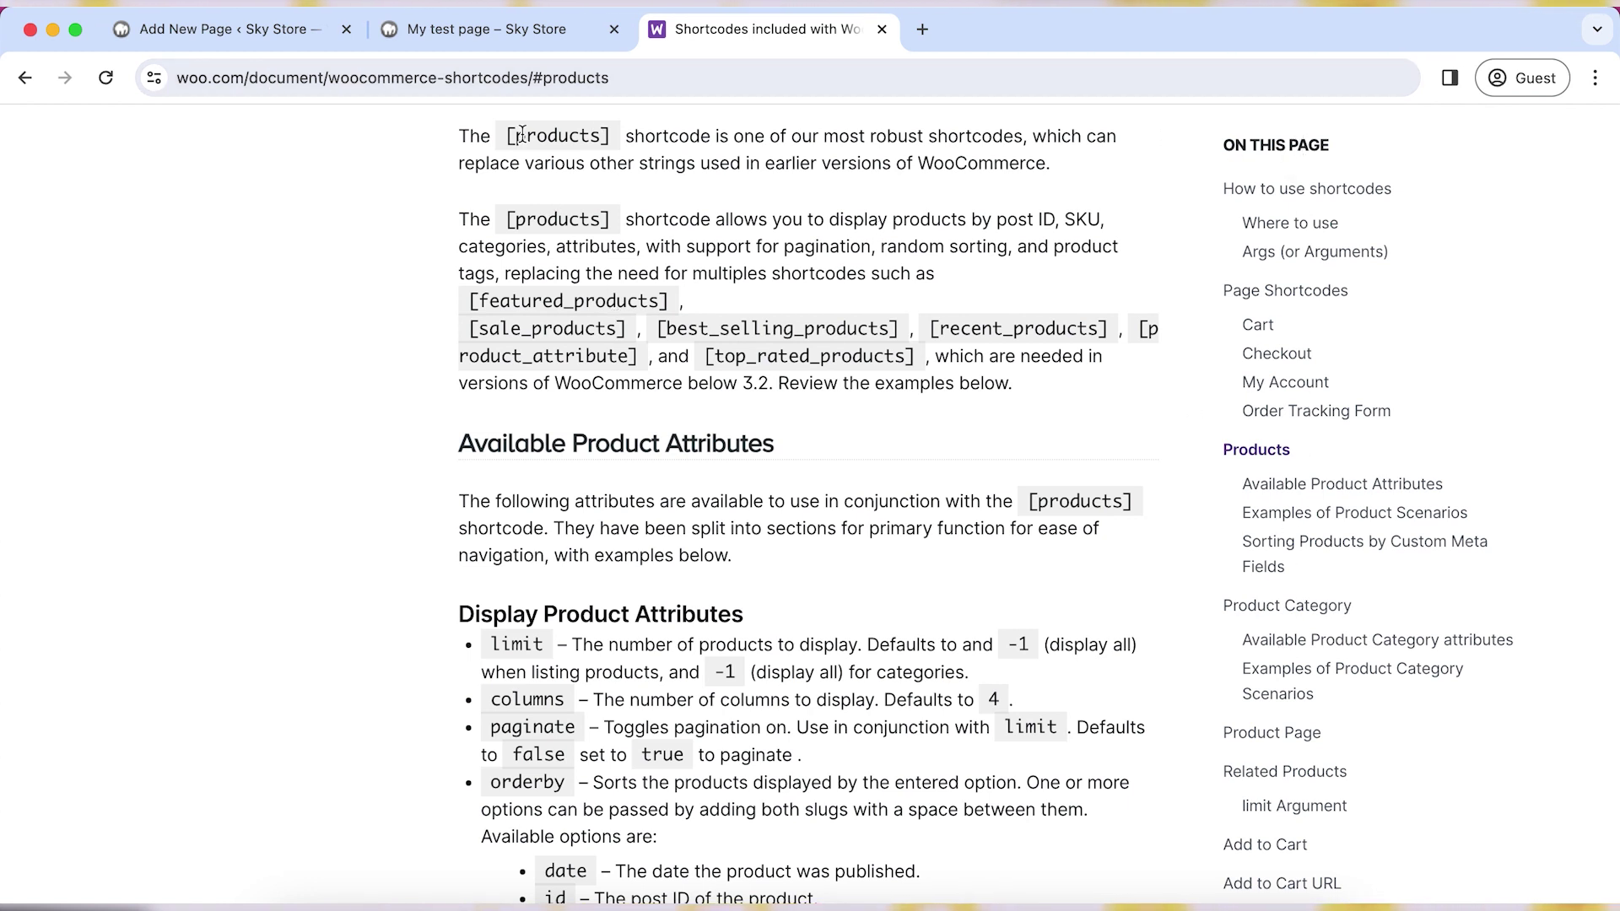
pyautogui.moveTo(504, 141); pyautogui.dragTo(619, 137)
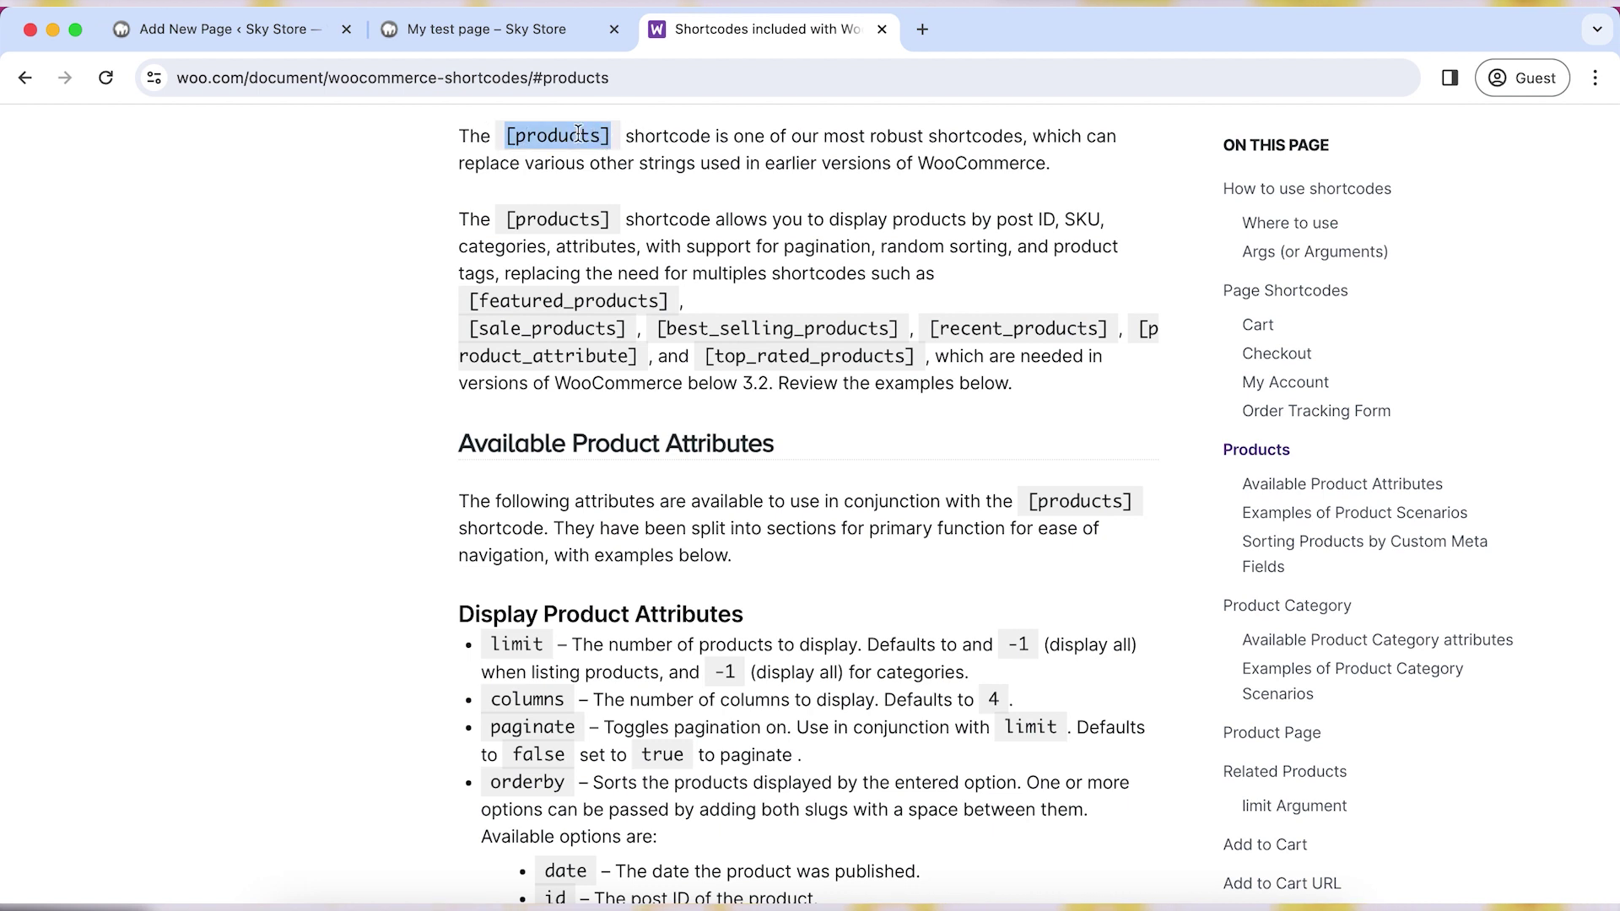
pyautogui.rightClick(577, 131)
pyautogui.click(626, 175)
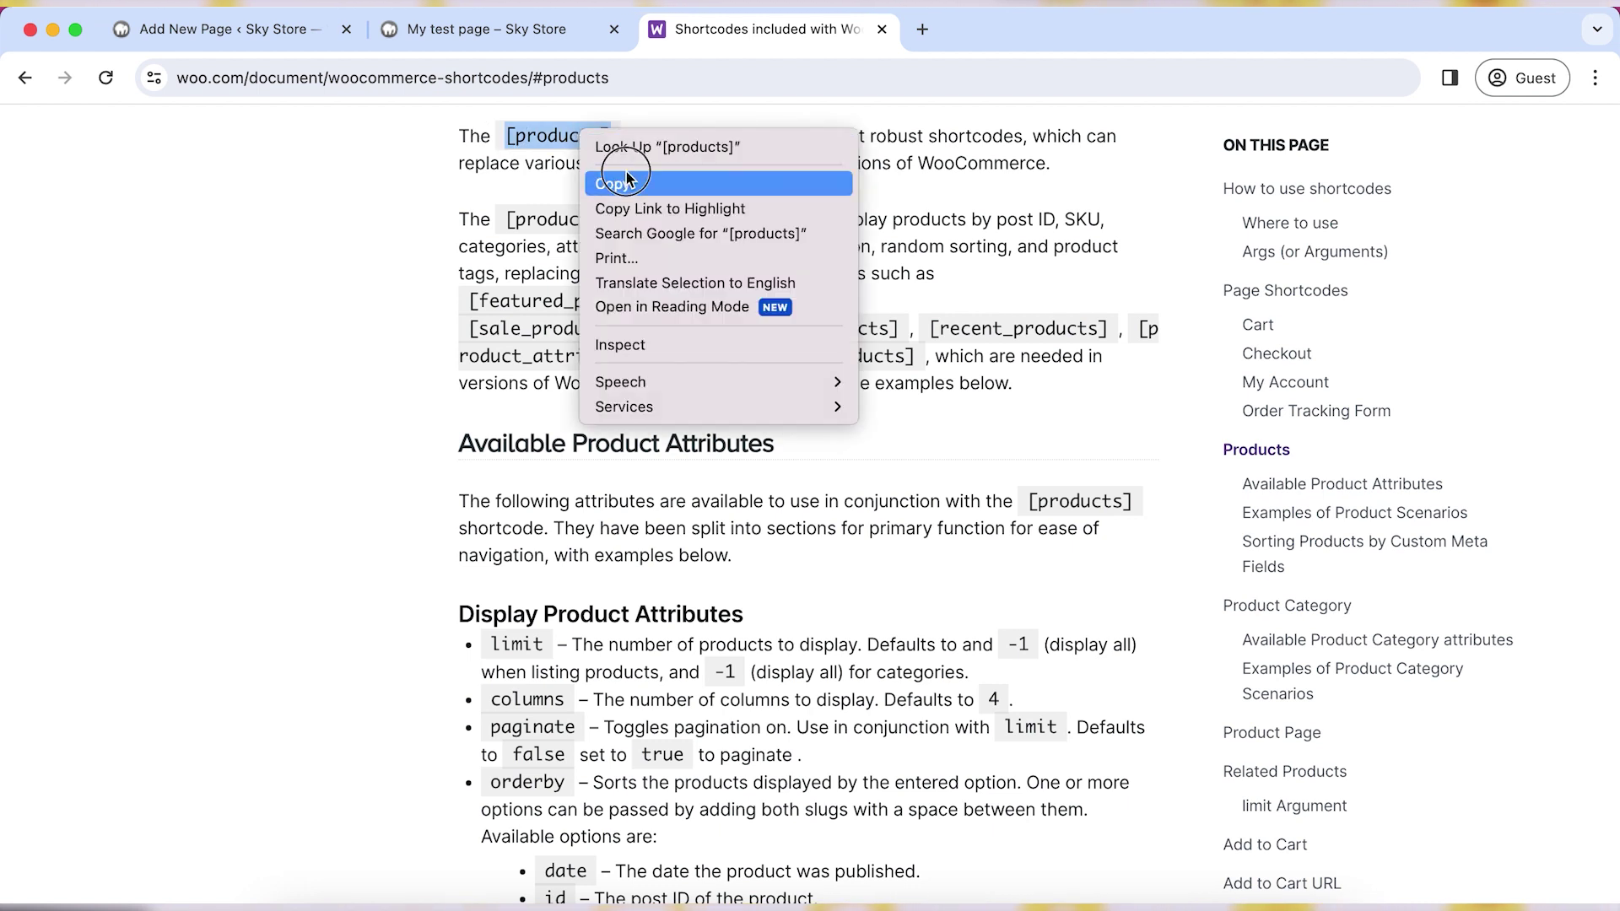
# Step: Paste [products] into the Shortcode block of "My test page" and update the page
pyautogui.click(486, 29)
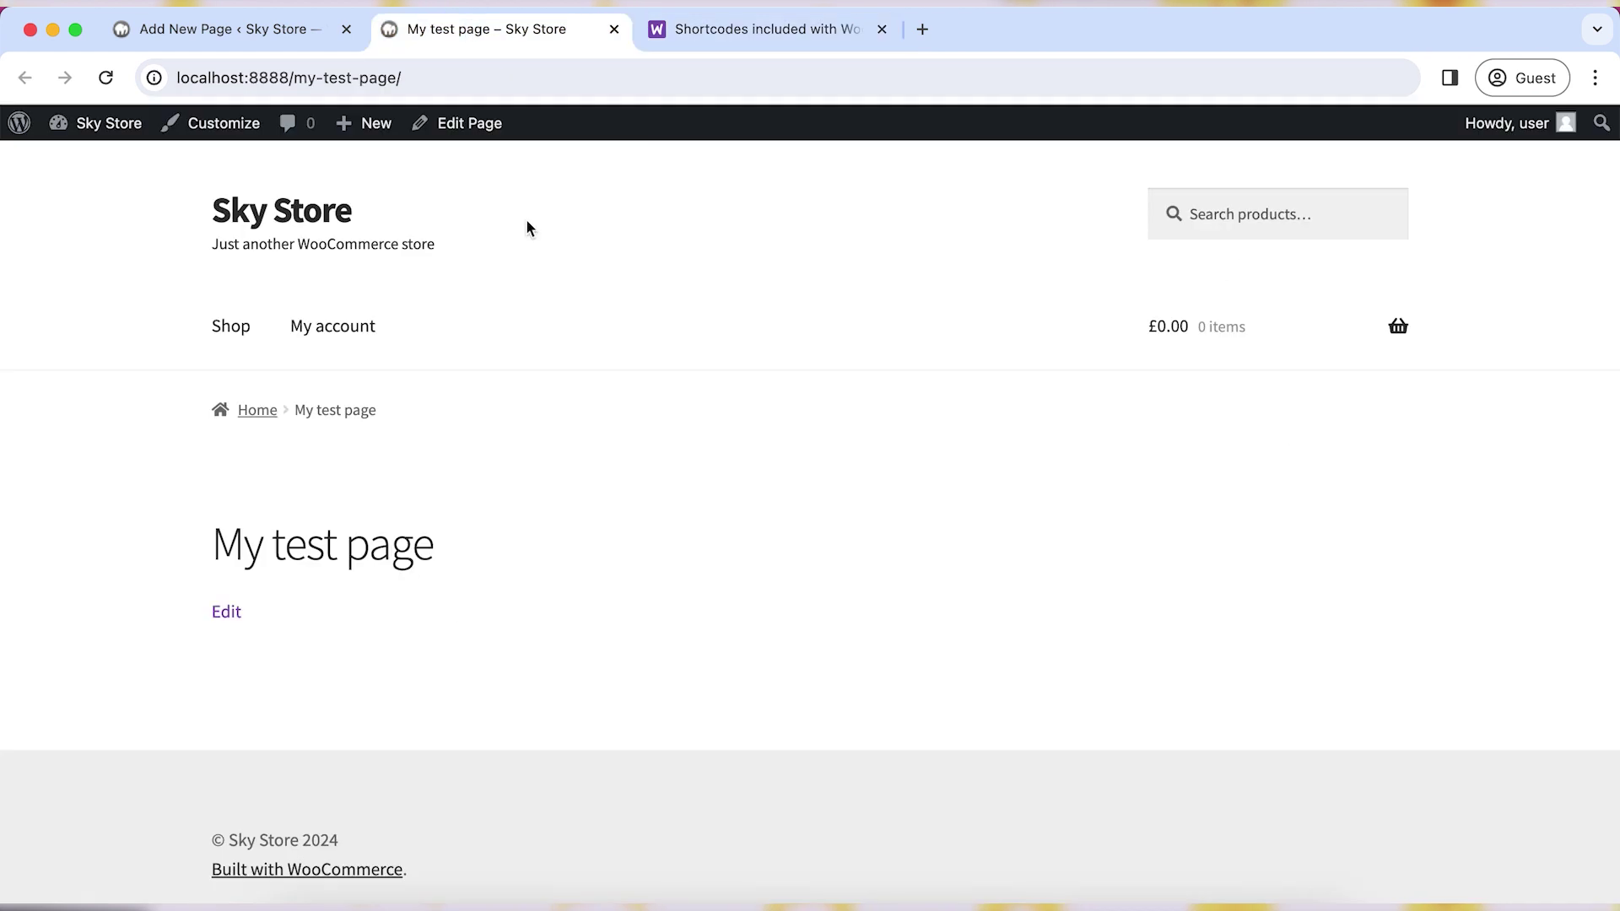
pyautogui.click(253, 31)
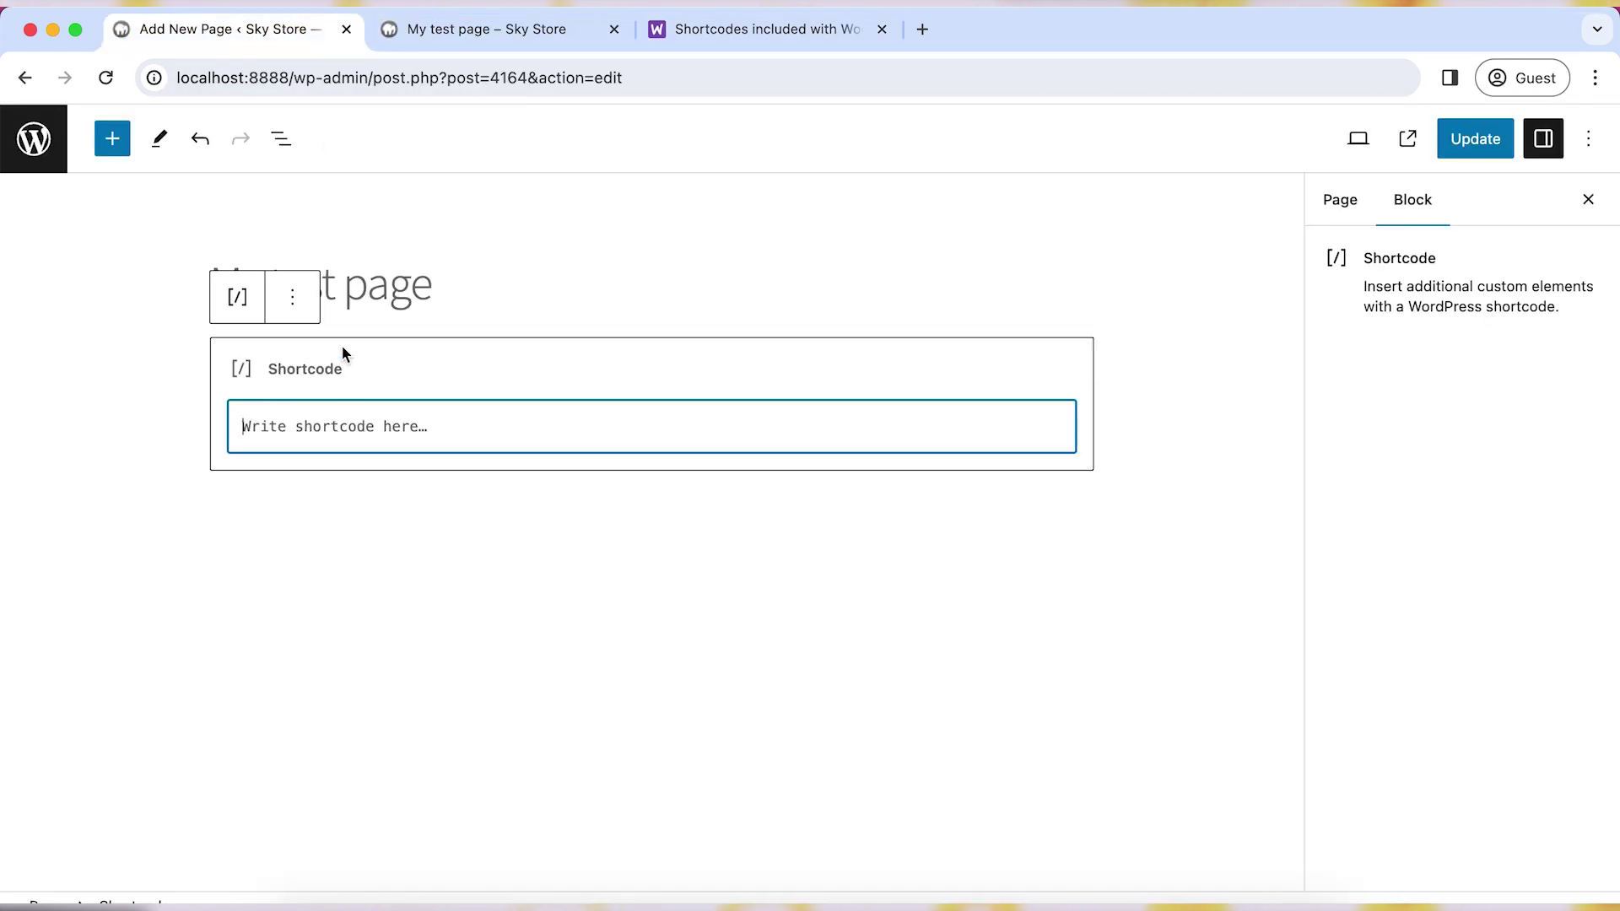
pyautogui.rightClick(318, 445)
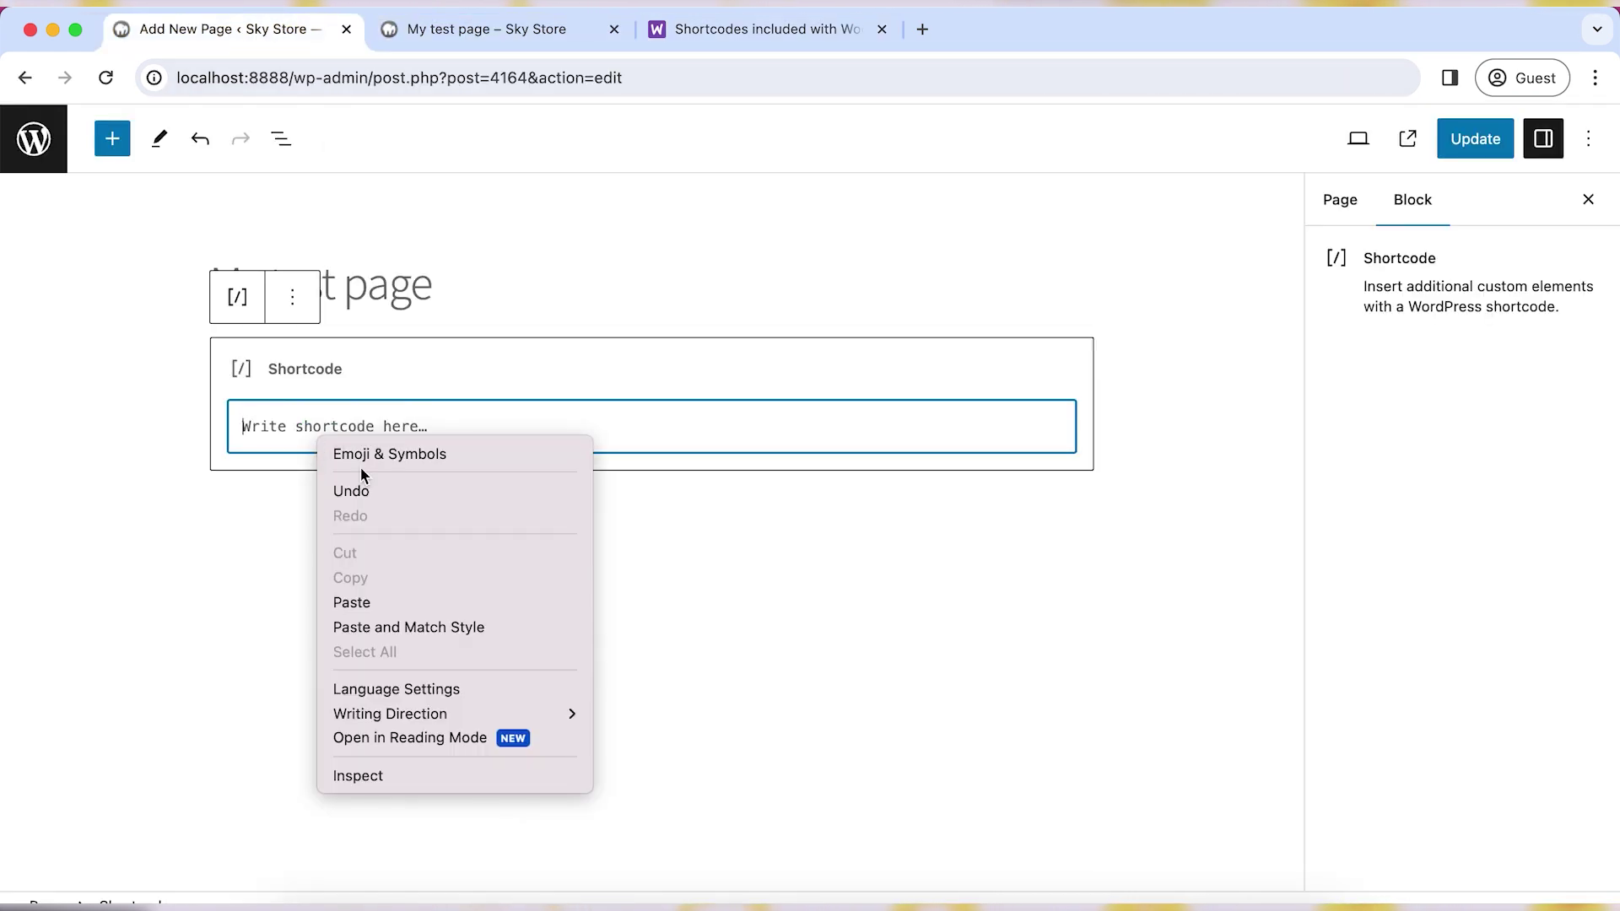
pyautogui.click(387, 596)
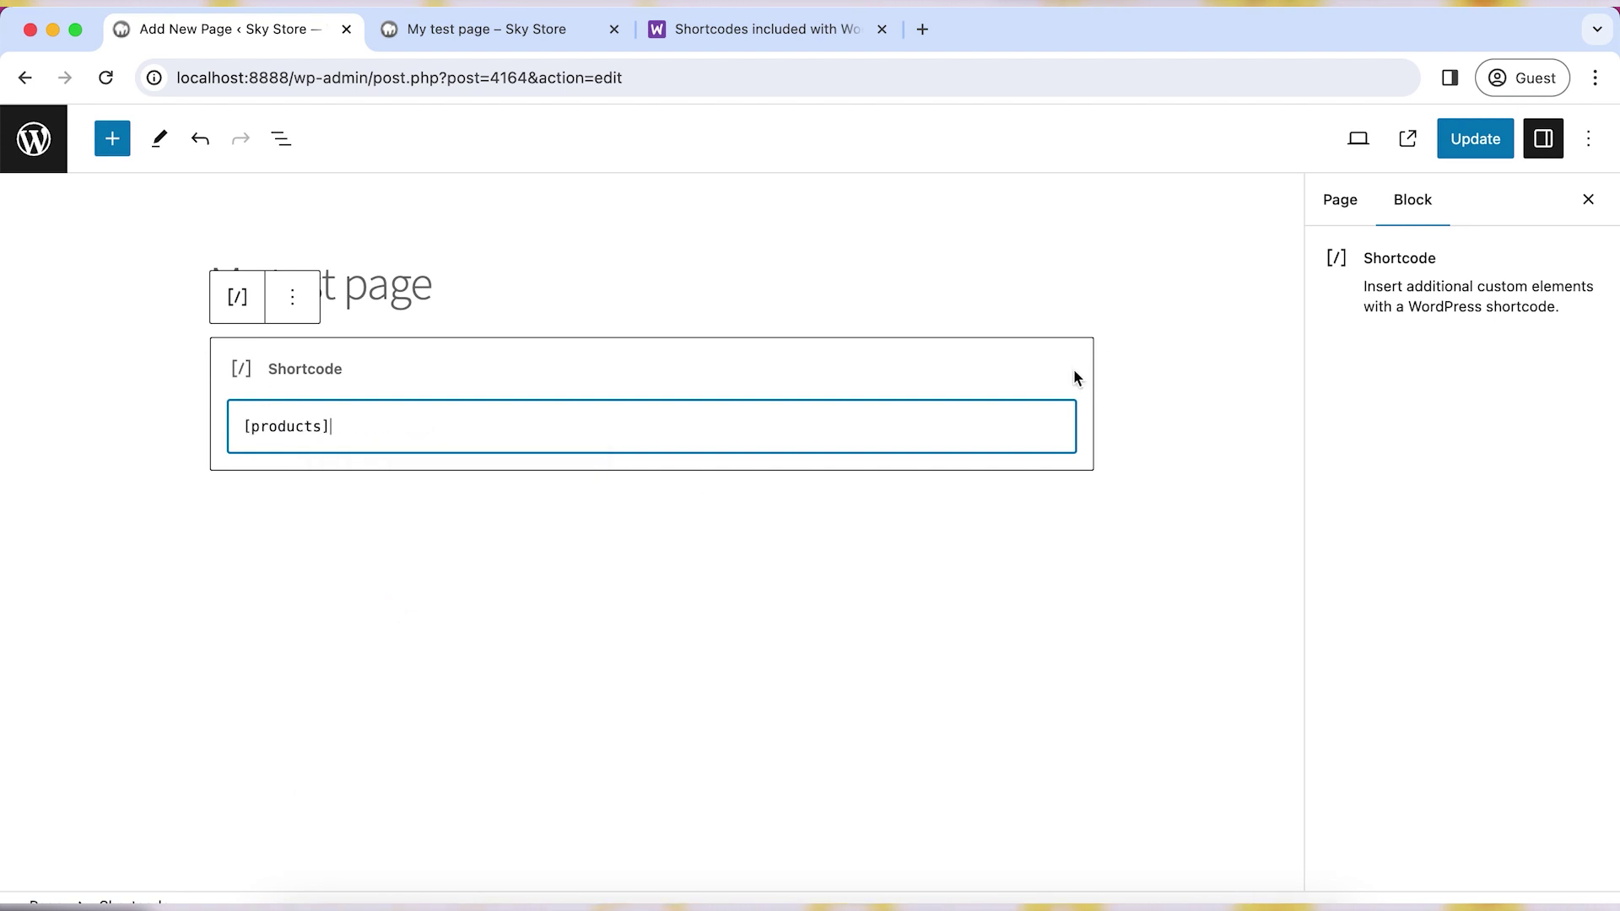
pyautogui.click(1155, 347)
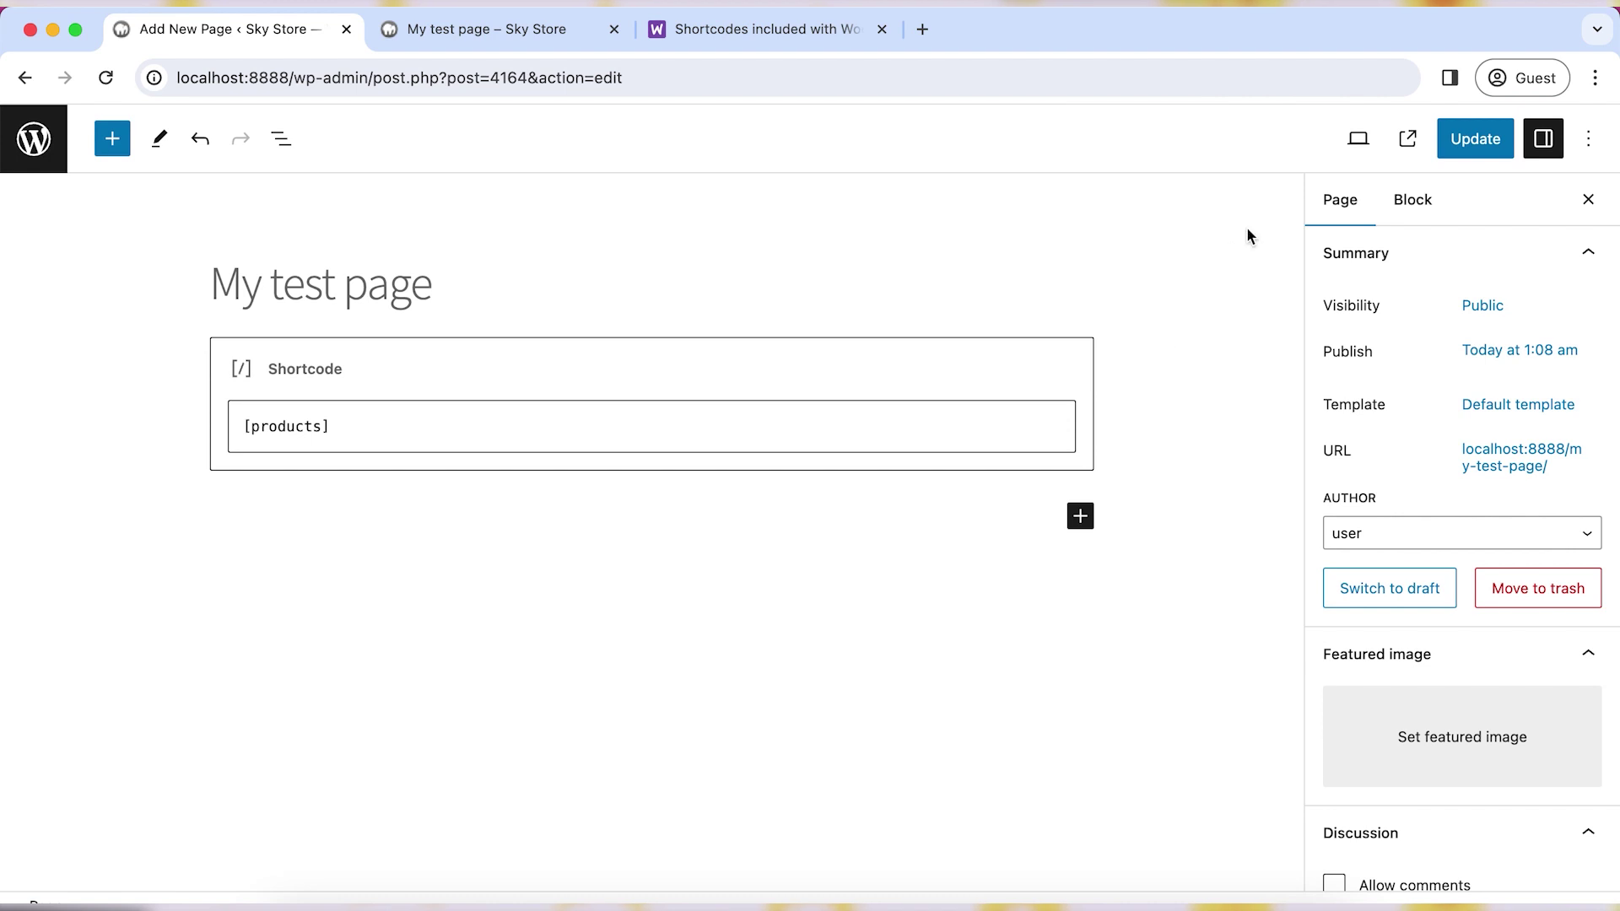
pyautogui.press('super+s')
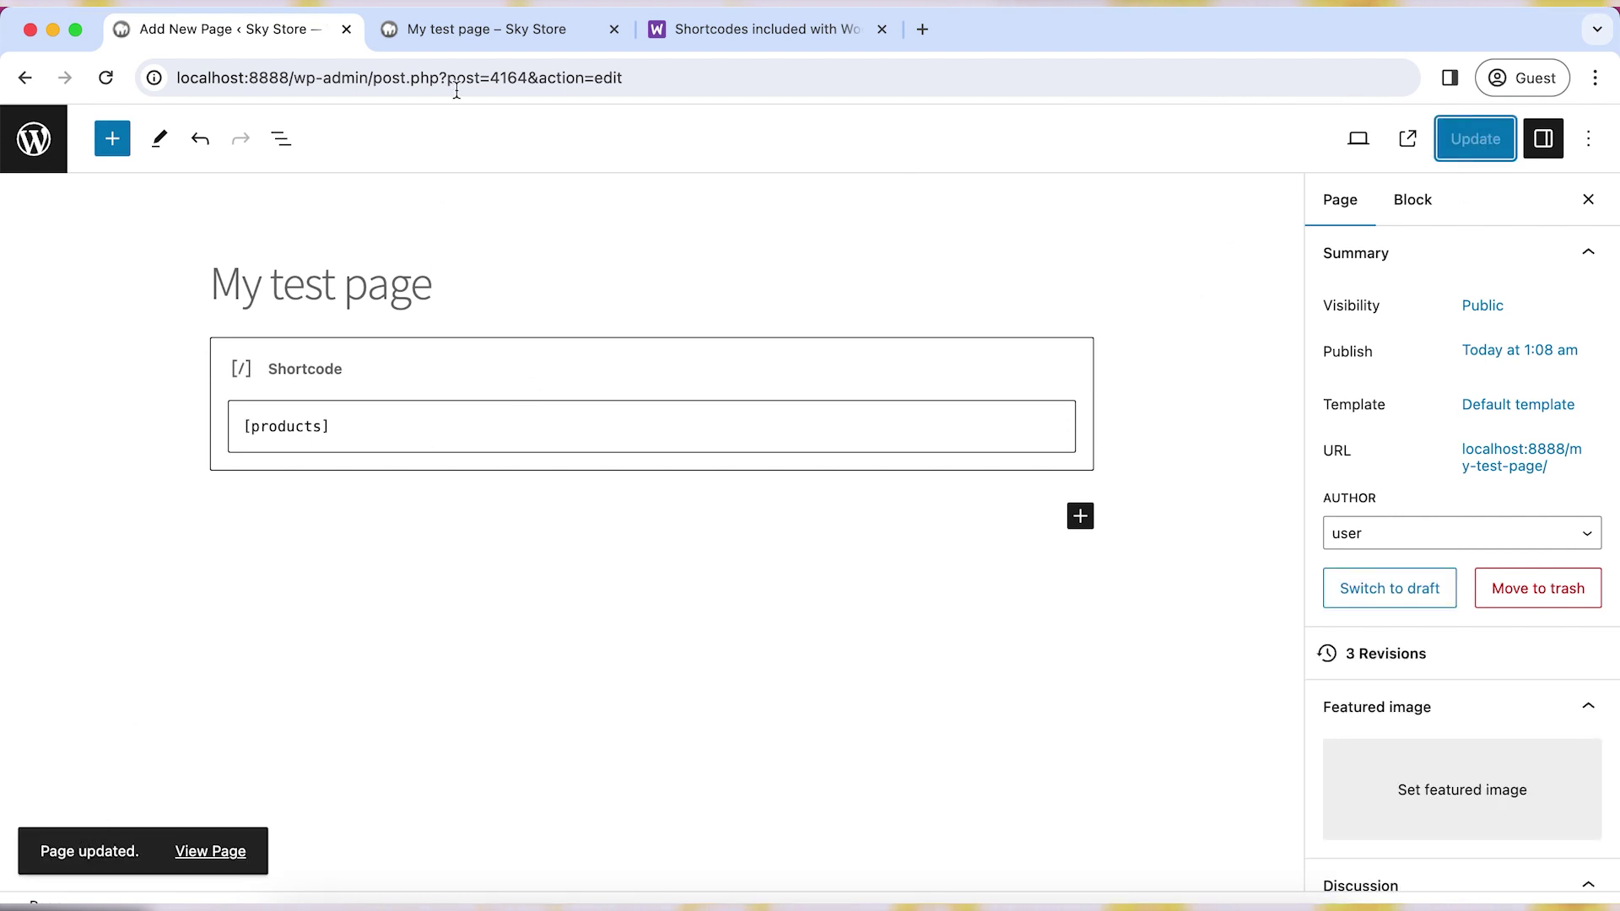
# Step: Reload the live "My test page" and review the product grid produced by the shortcode
pyautogui.click(485, 30)
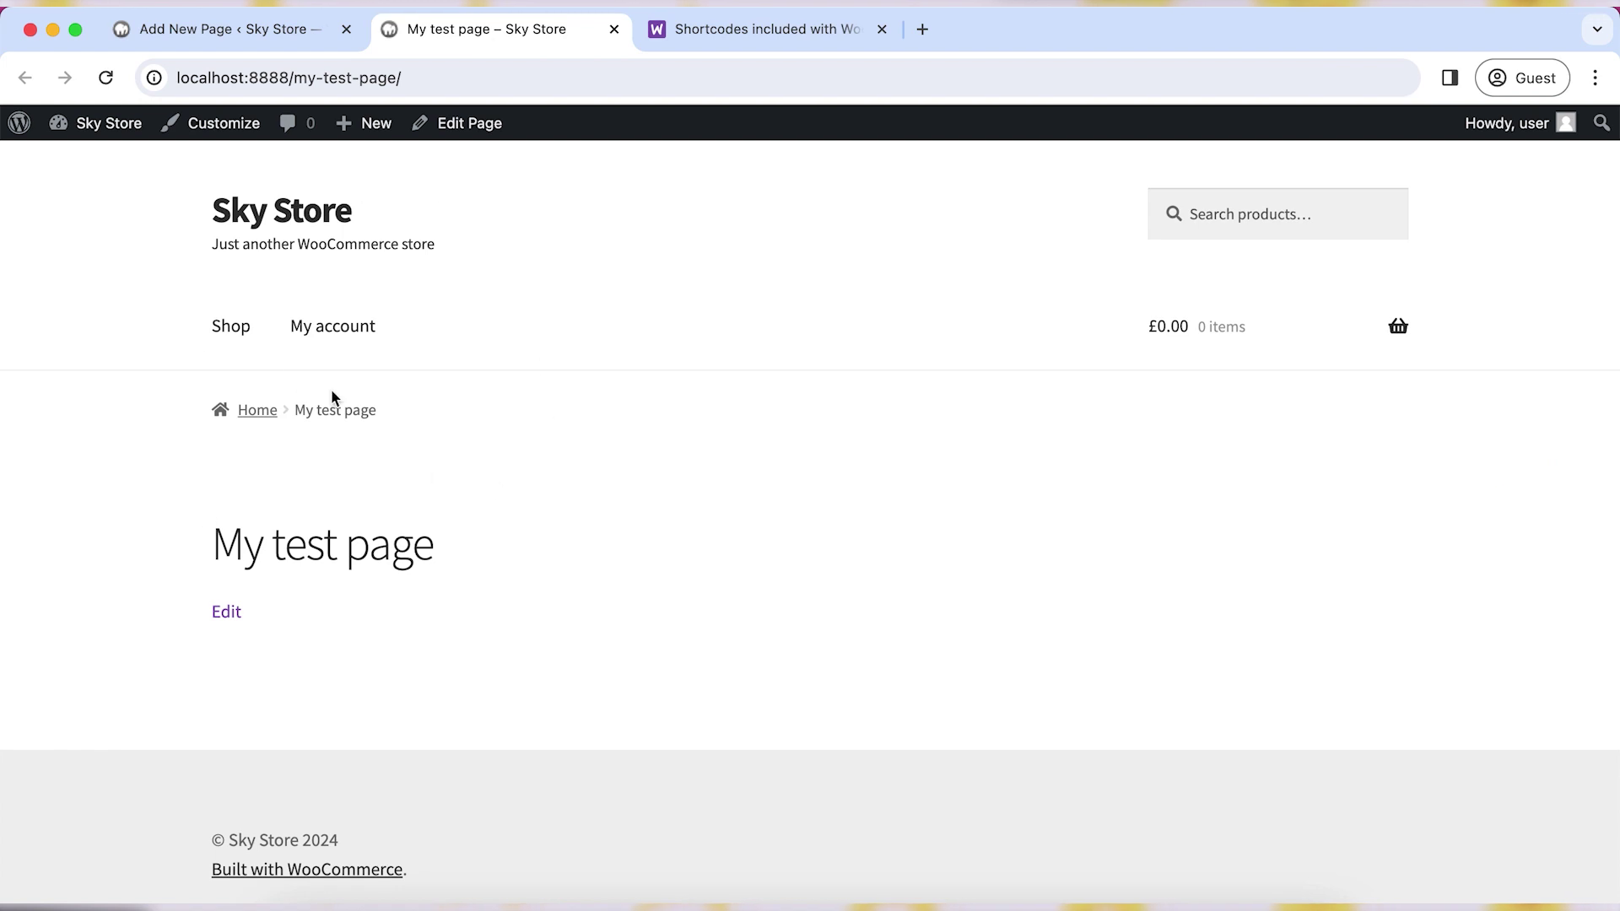
pyautogui.click(106, 78)
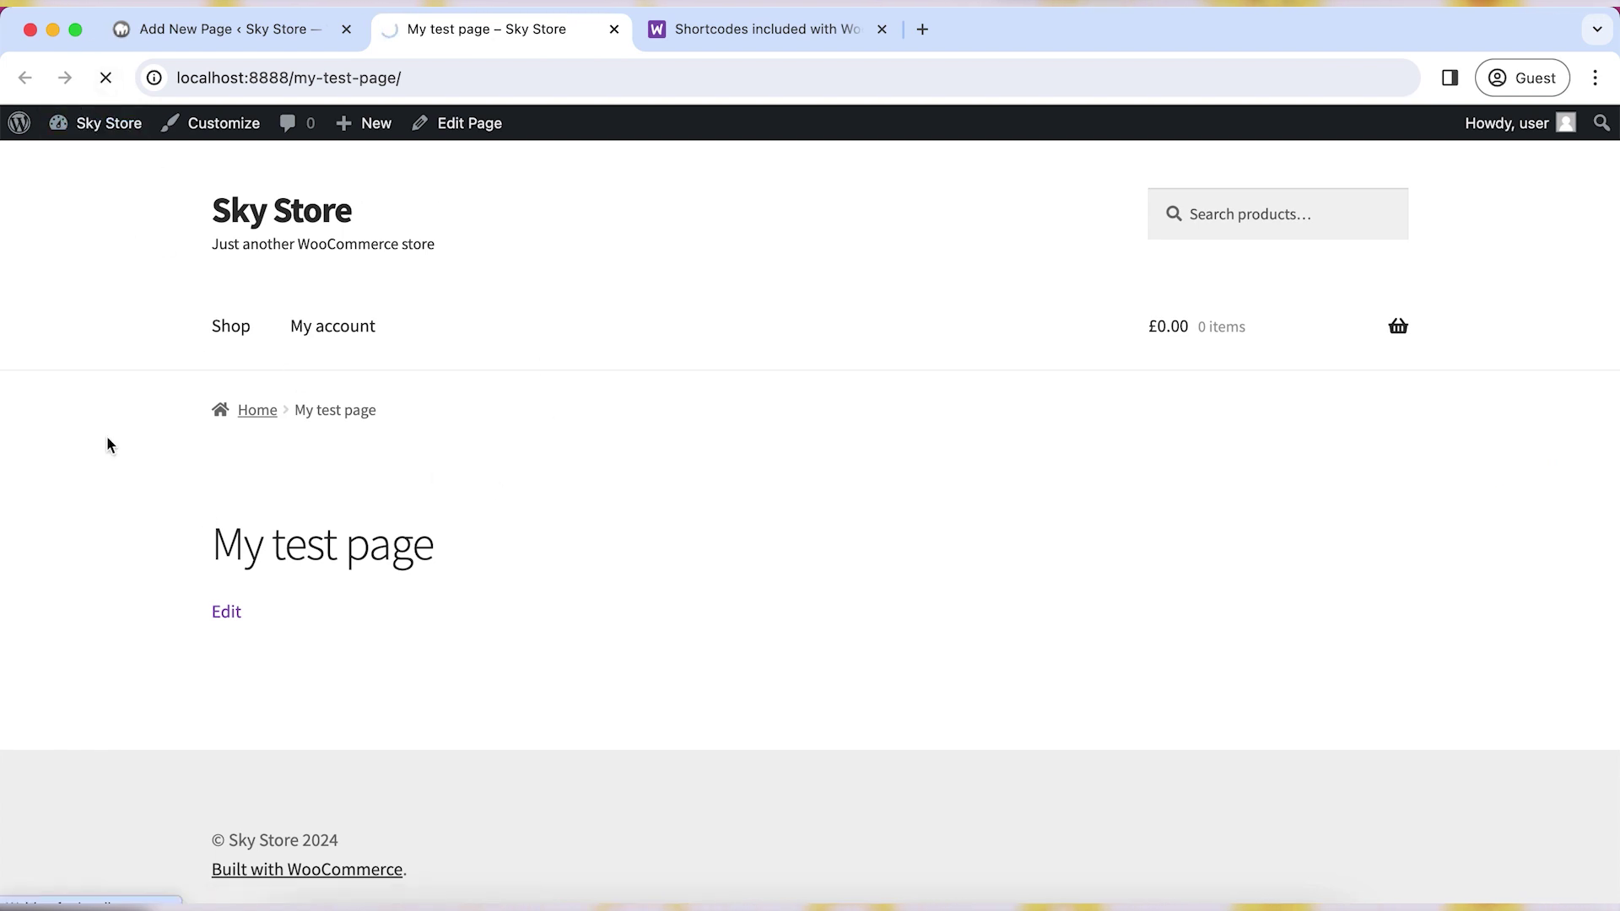
pyautogui.scroll(-6, 639, 433)
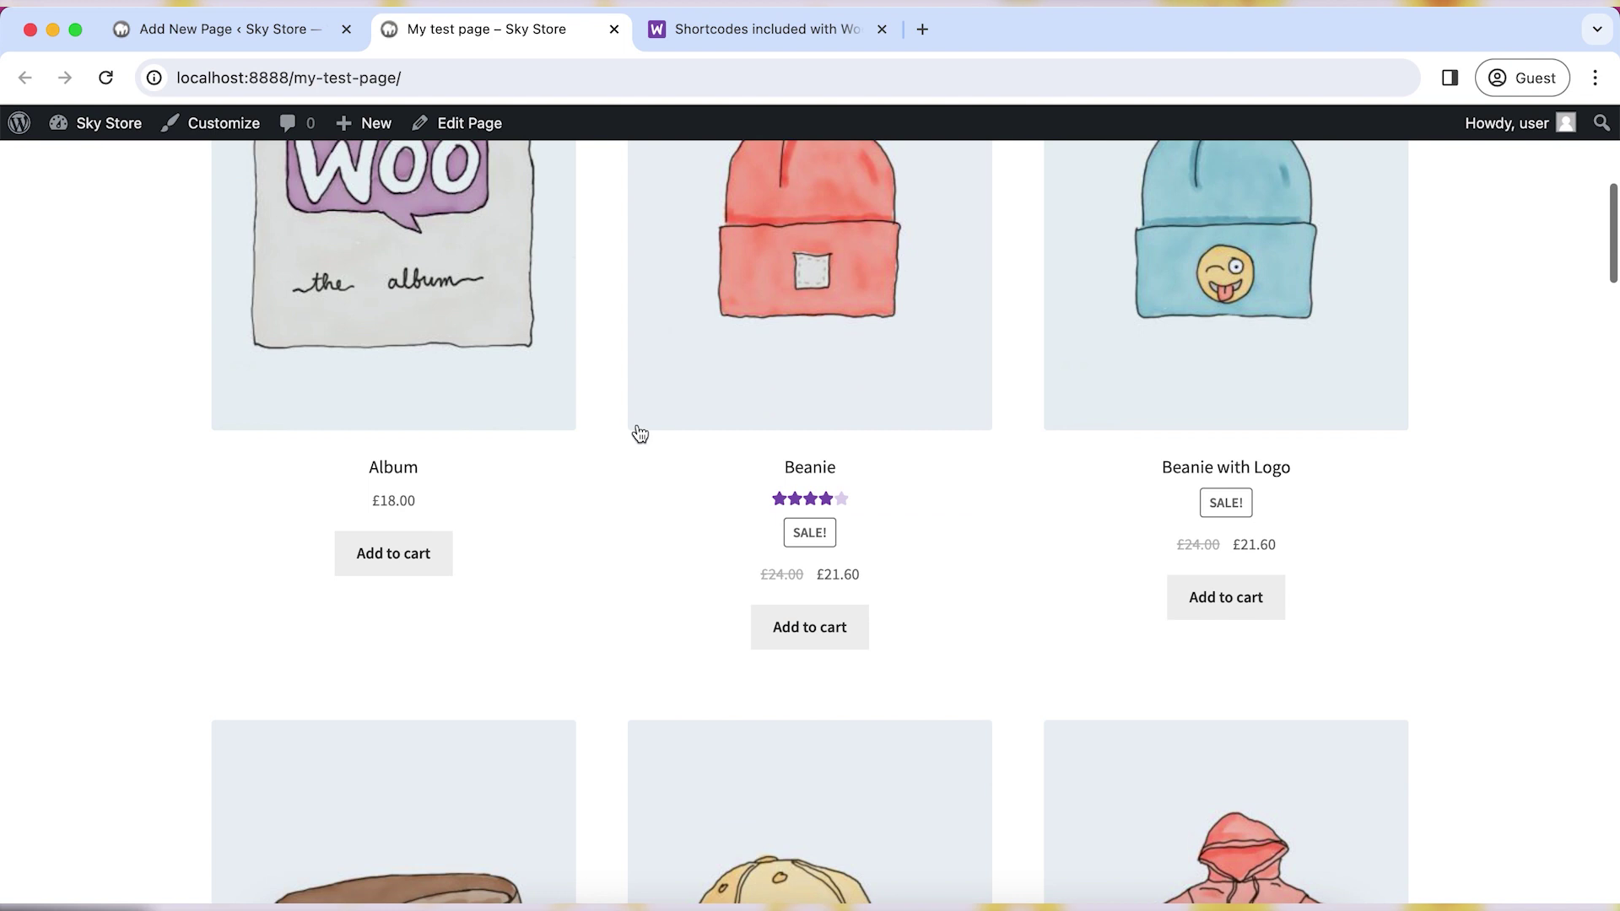
pyautogui.scroll(-8, 860, 543)
pyautogui.scroll(15, 861, 523)
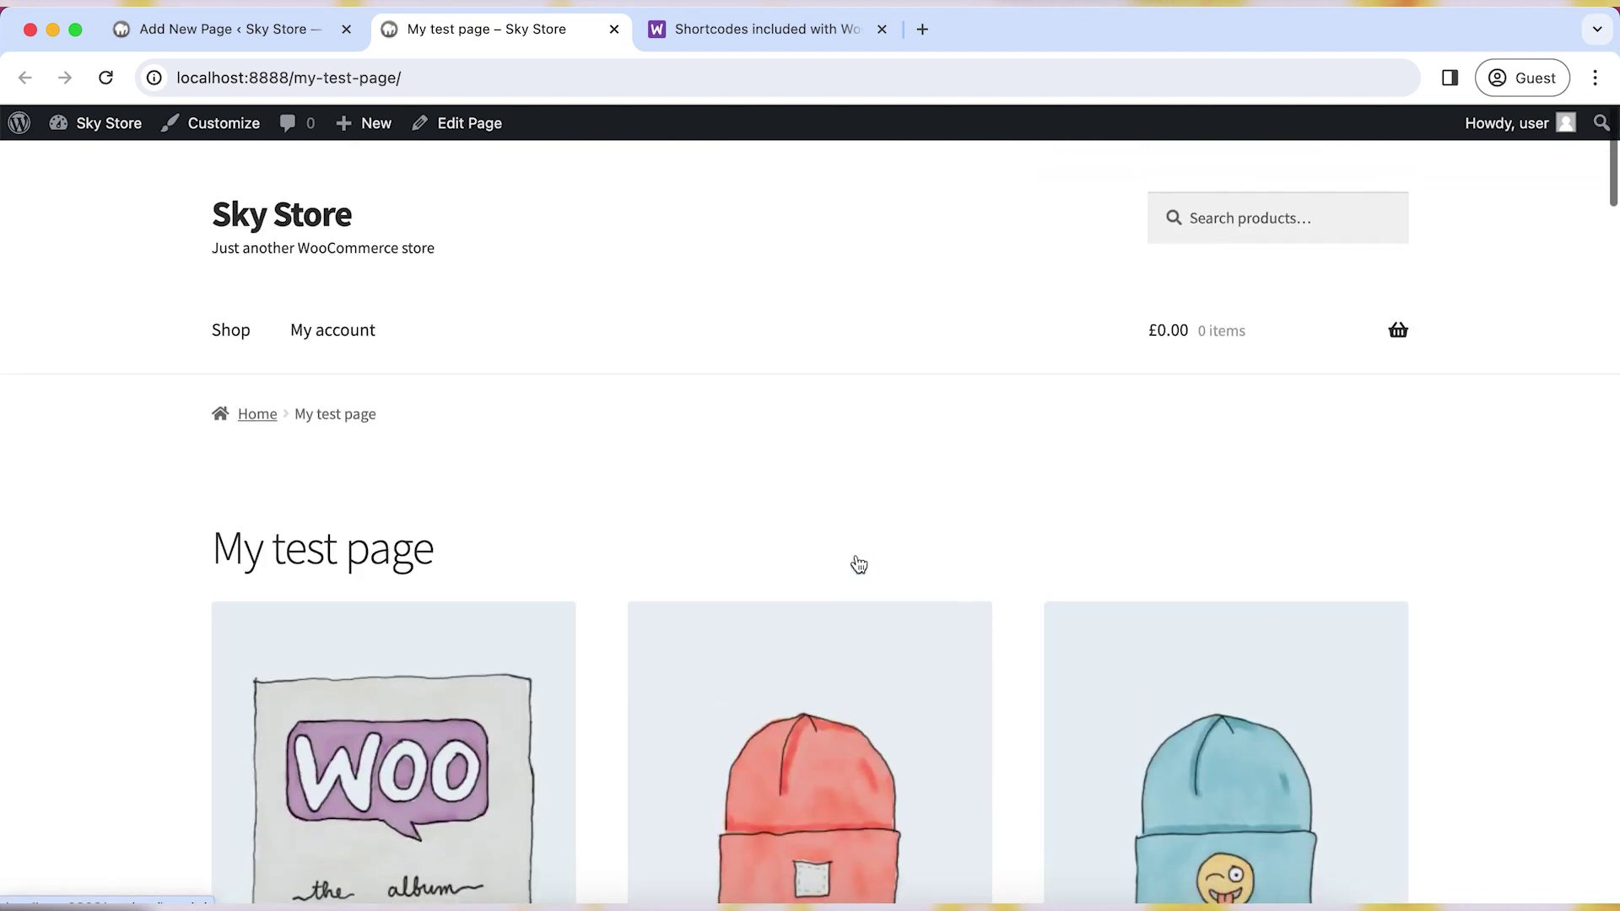
# Step: Change the shortcode in the page editor to [products columns="2"] and update the page
pyautogui.hotkey('ctrl', 'shift', 'Tab')
pyautogui.write('columns')
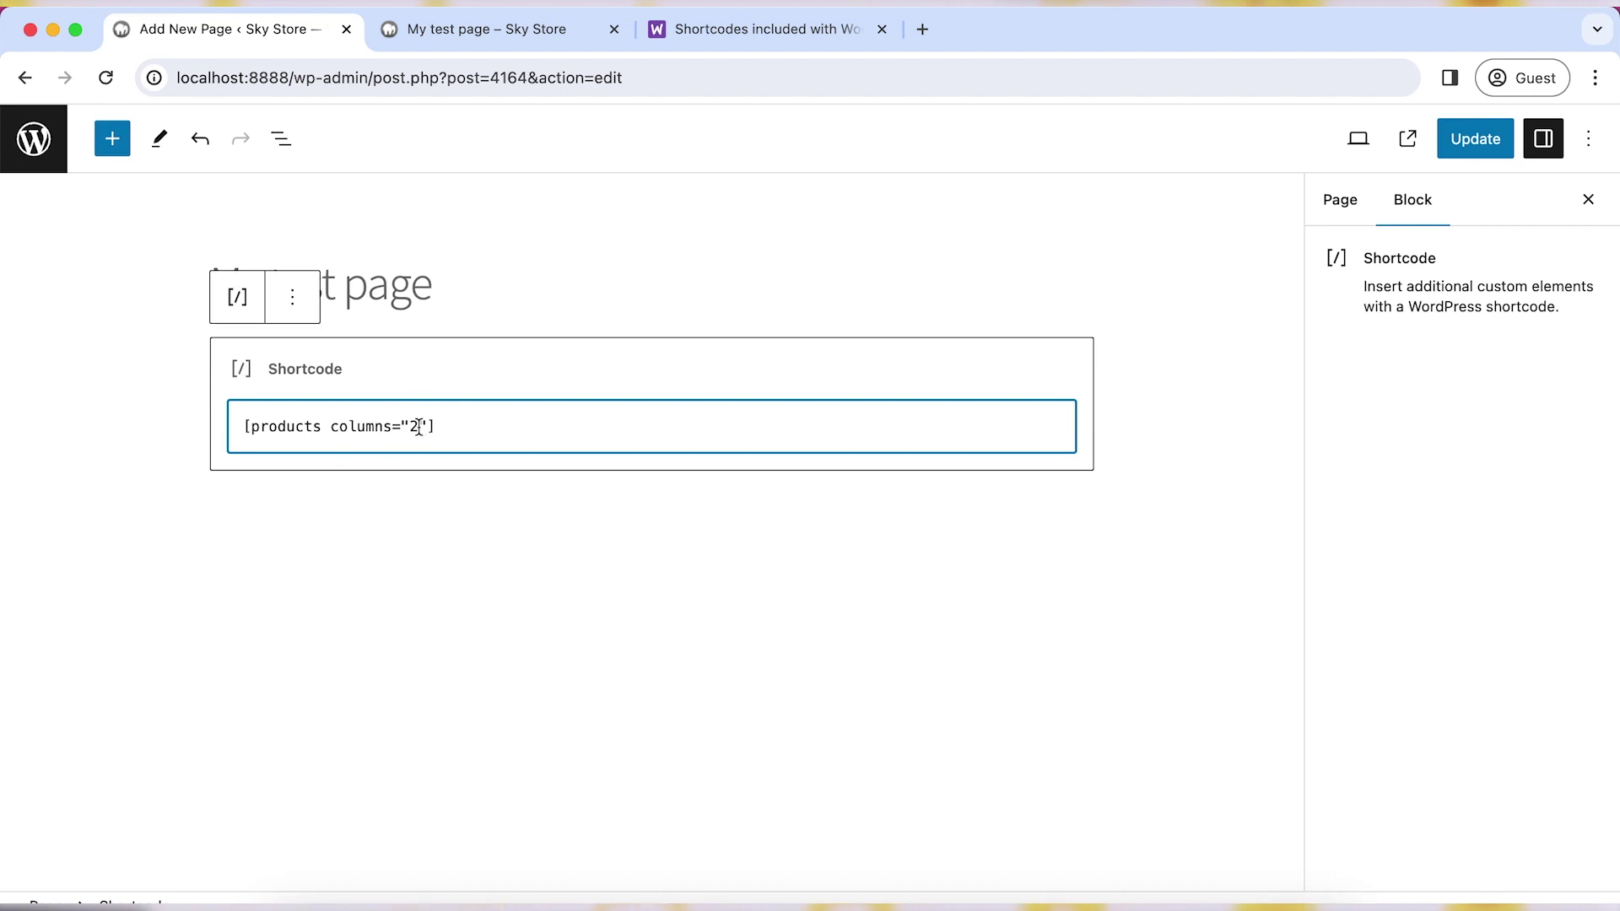
# Step: Reload the live page and check the column layout of the products
pyautogui.hotkey('ctrl', 'Tab')
pyautogui.press('super+r')
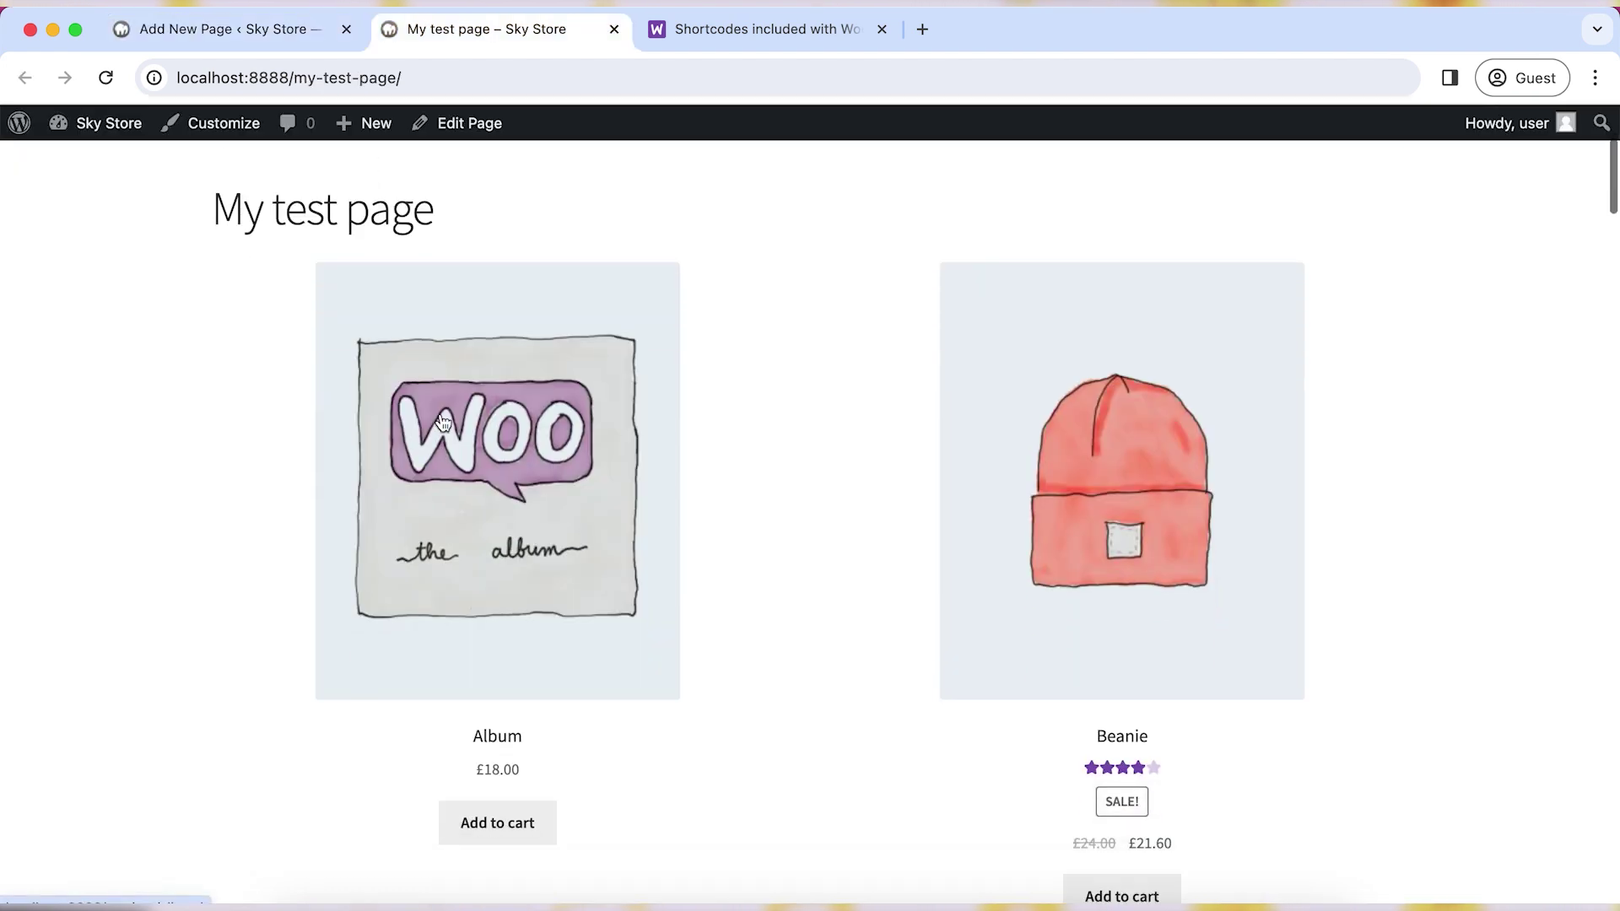
pyautogui.scroll(-10, 966, 544)
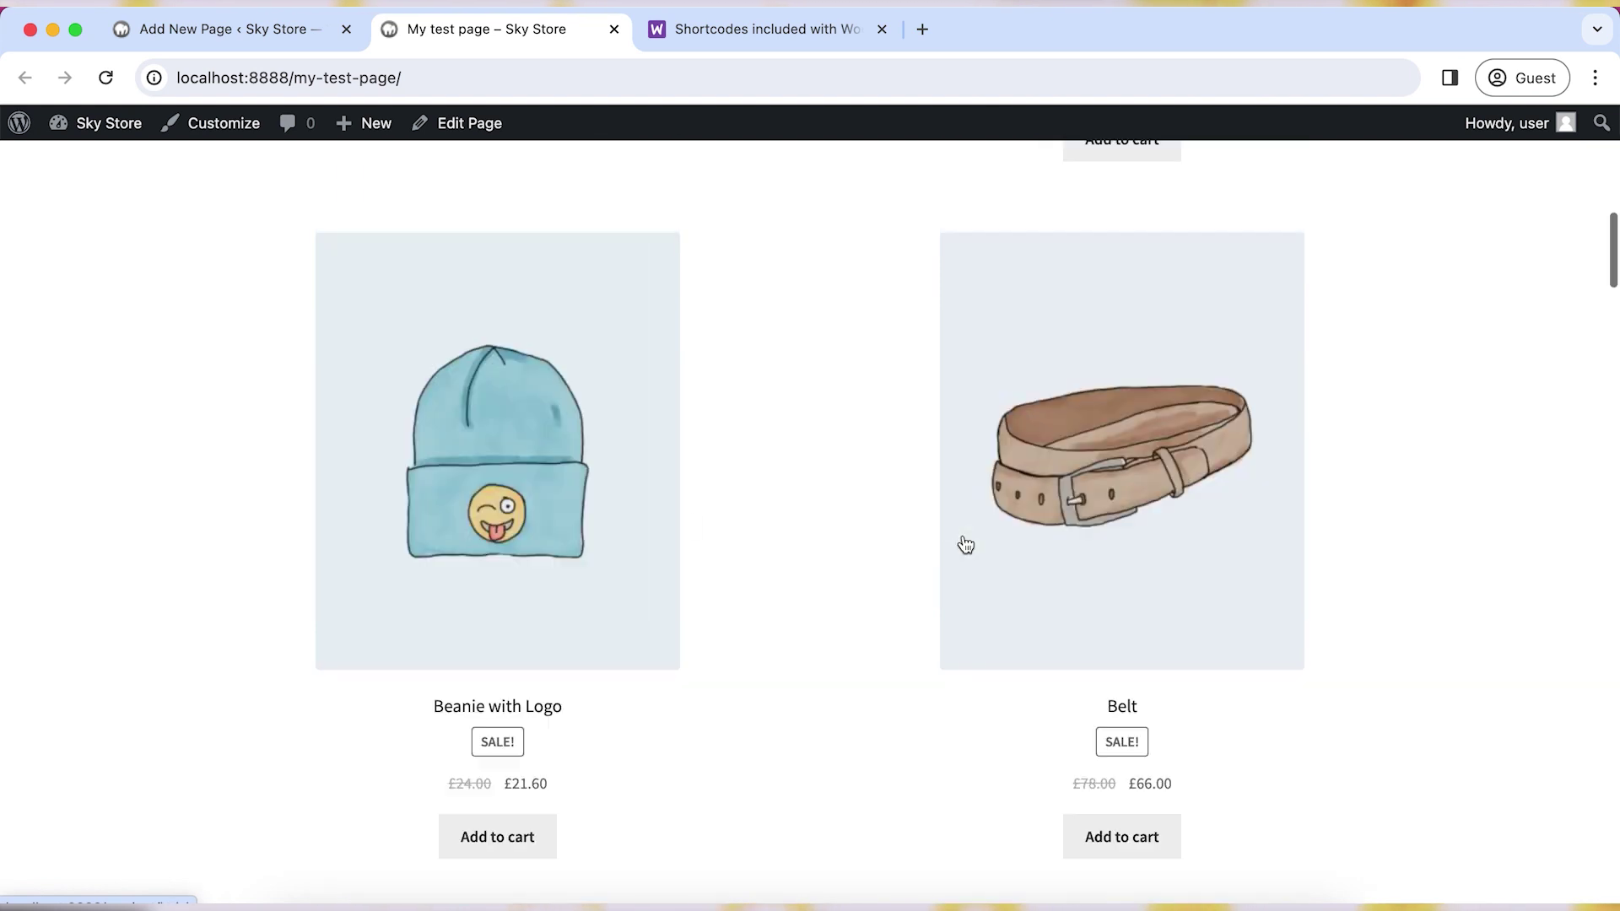
# Step: Extend the shortcode to [products columns="2" limit="2"] and update the page
pyautogui.click(273, 32)
pyautogui.click(437, 416)
pyautogui.press('Left')
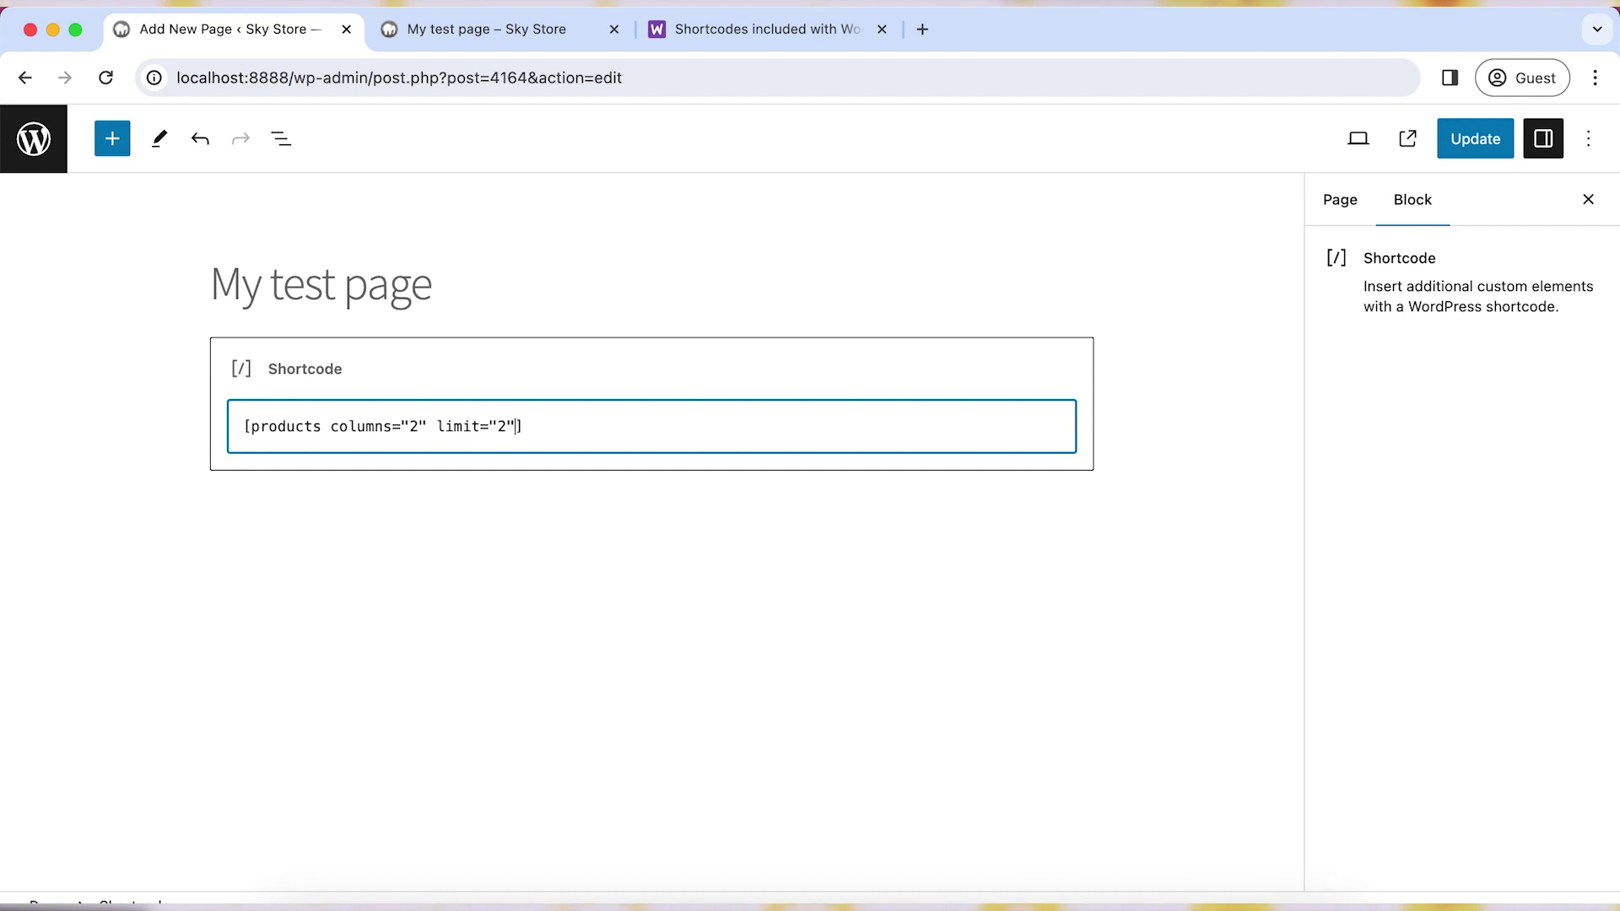
pyautogui.click(1478, 139)
# Step: Check on the live page how many products the limited shortcode displays
pyautogui.hotkey('ctrl', 'Tab')
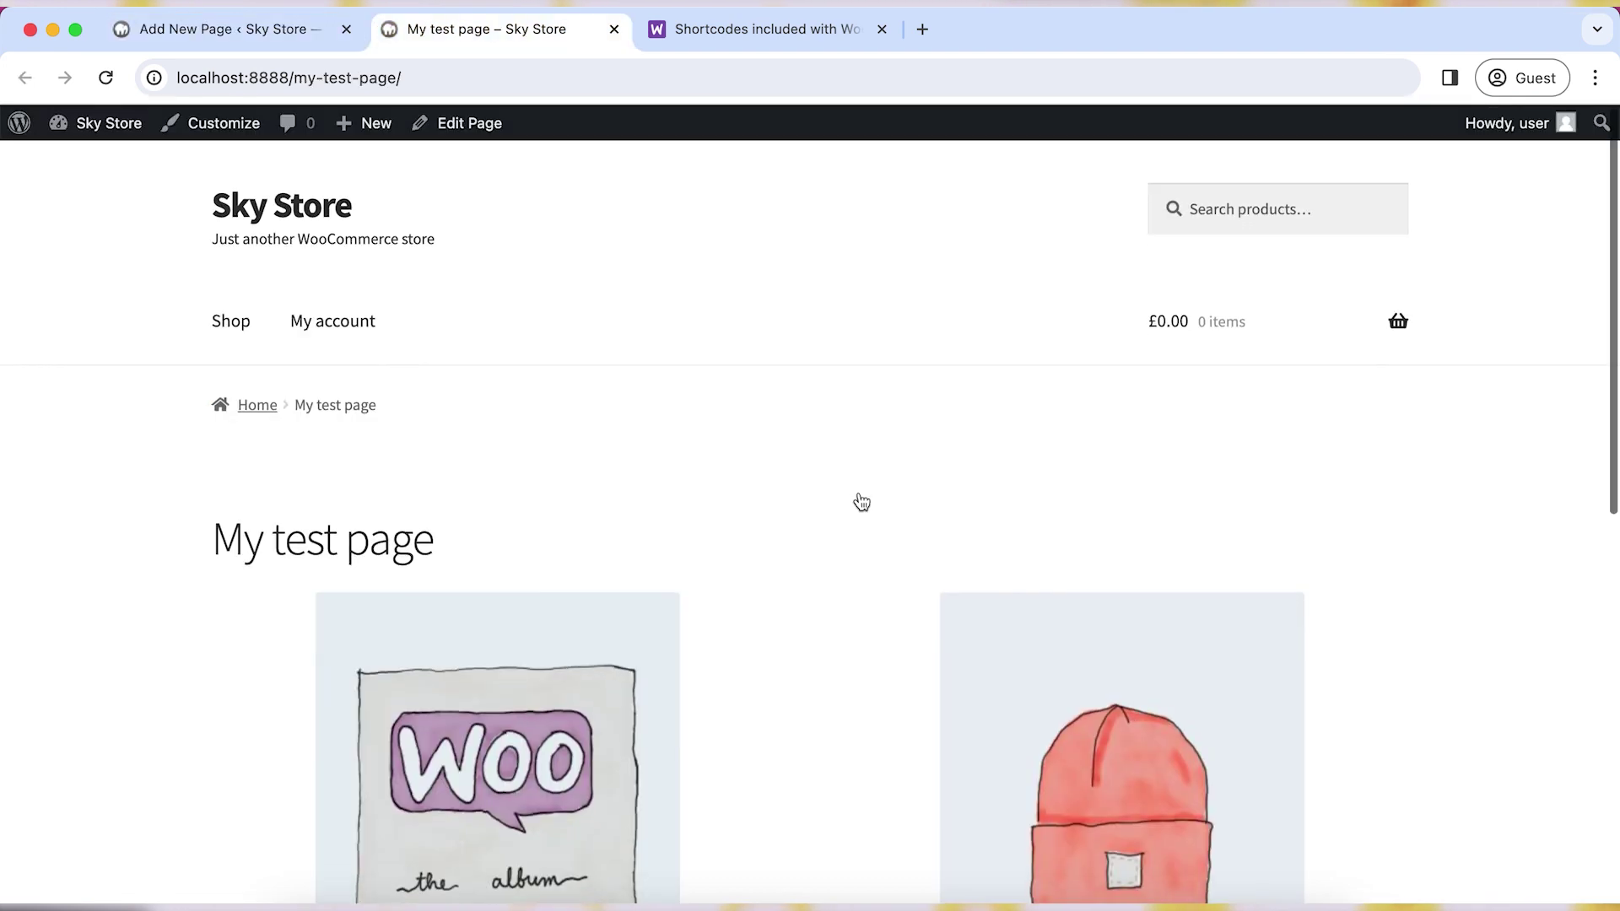
pyautogui.scroll(-10, 861, 503)
pyautogui.scroll(8, 861, 502)
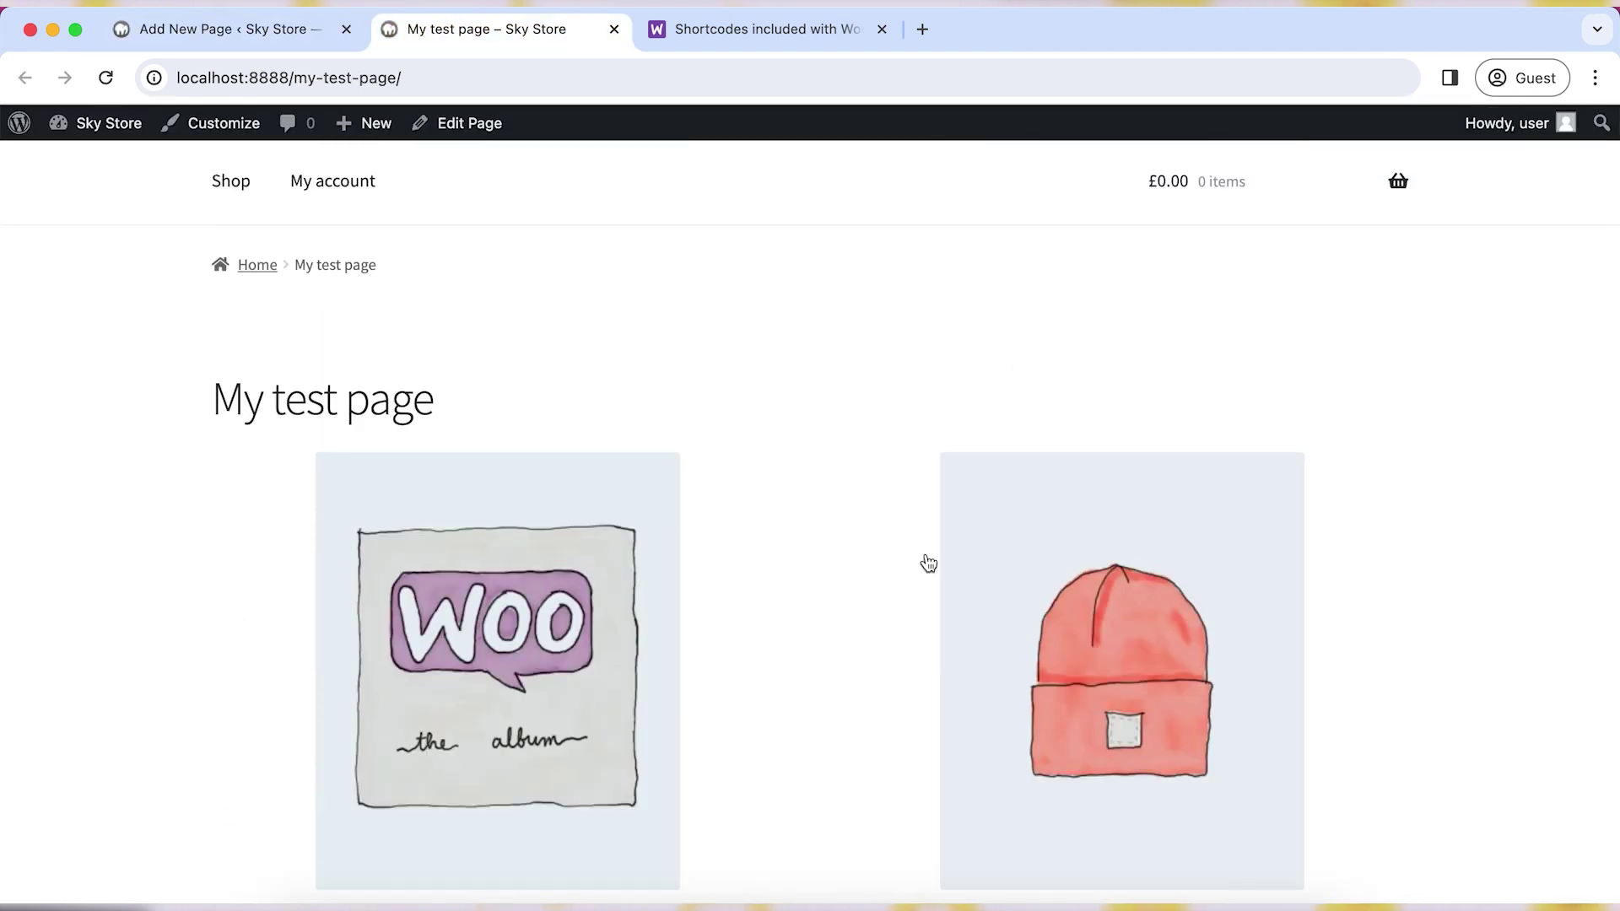
pyautogui.scroll(-10, 928, 563)
pyautogui.scroll(10, 925, 560)
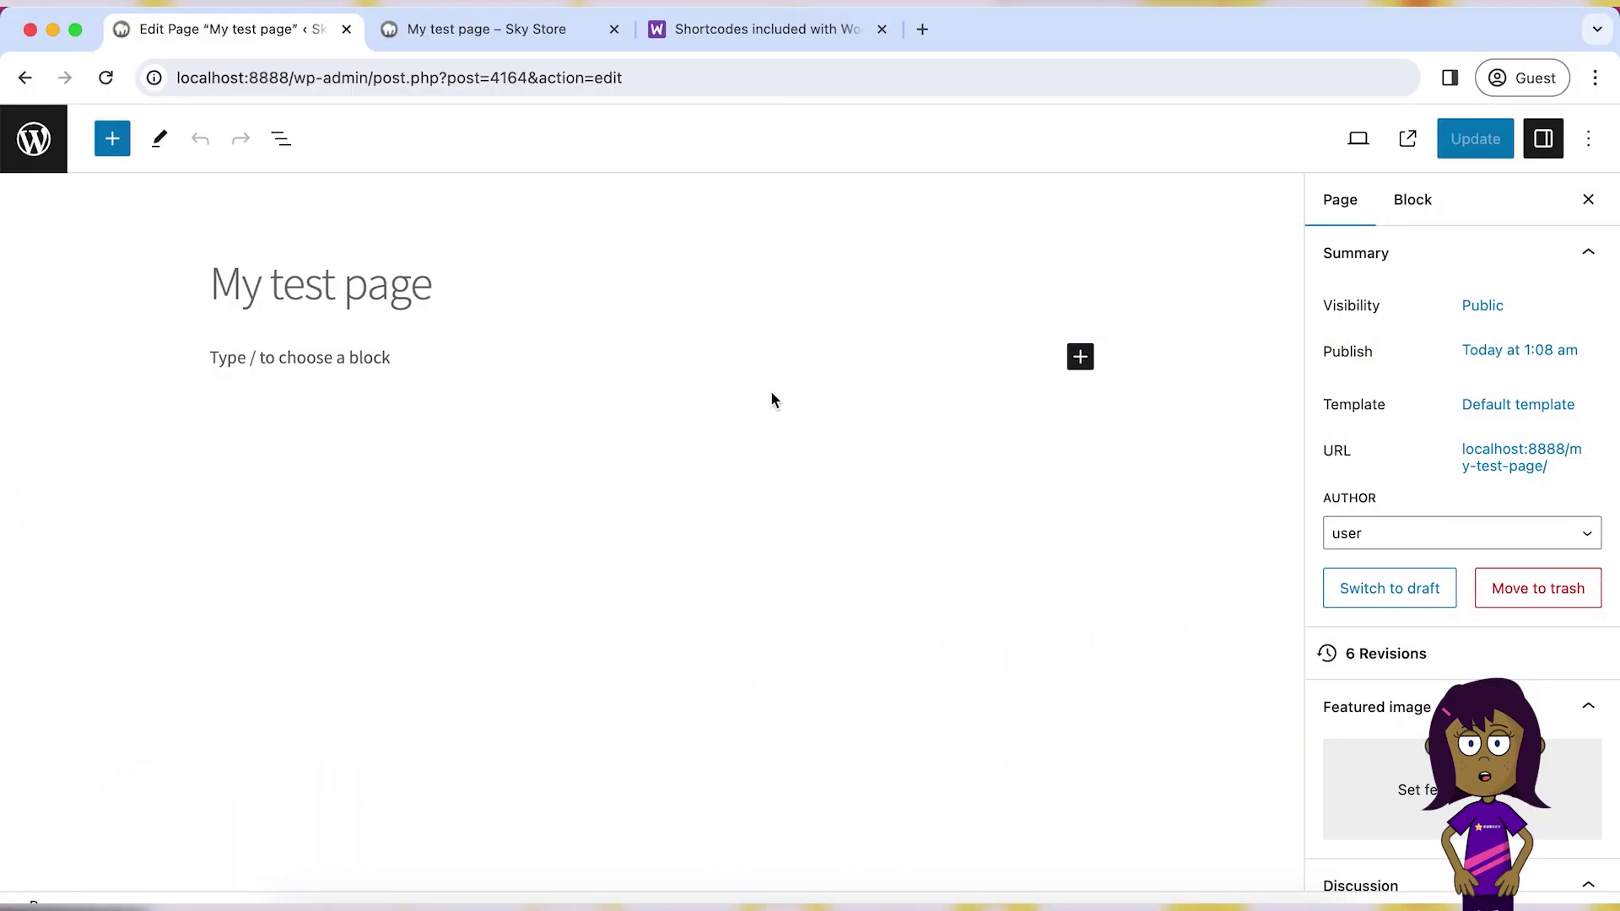
# Step: Search the block inserter for "products" and add a Products by Category block to the empty page
pyautogui.click(1084, 357)
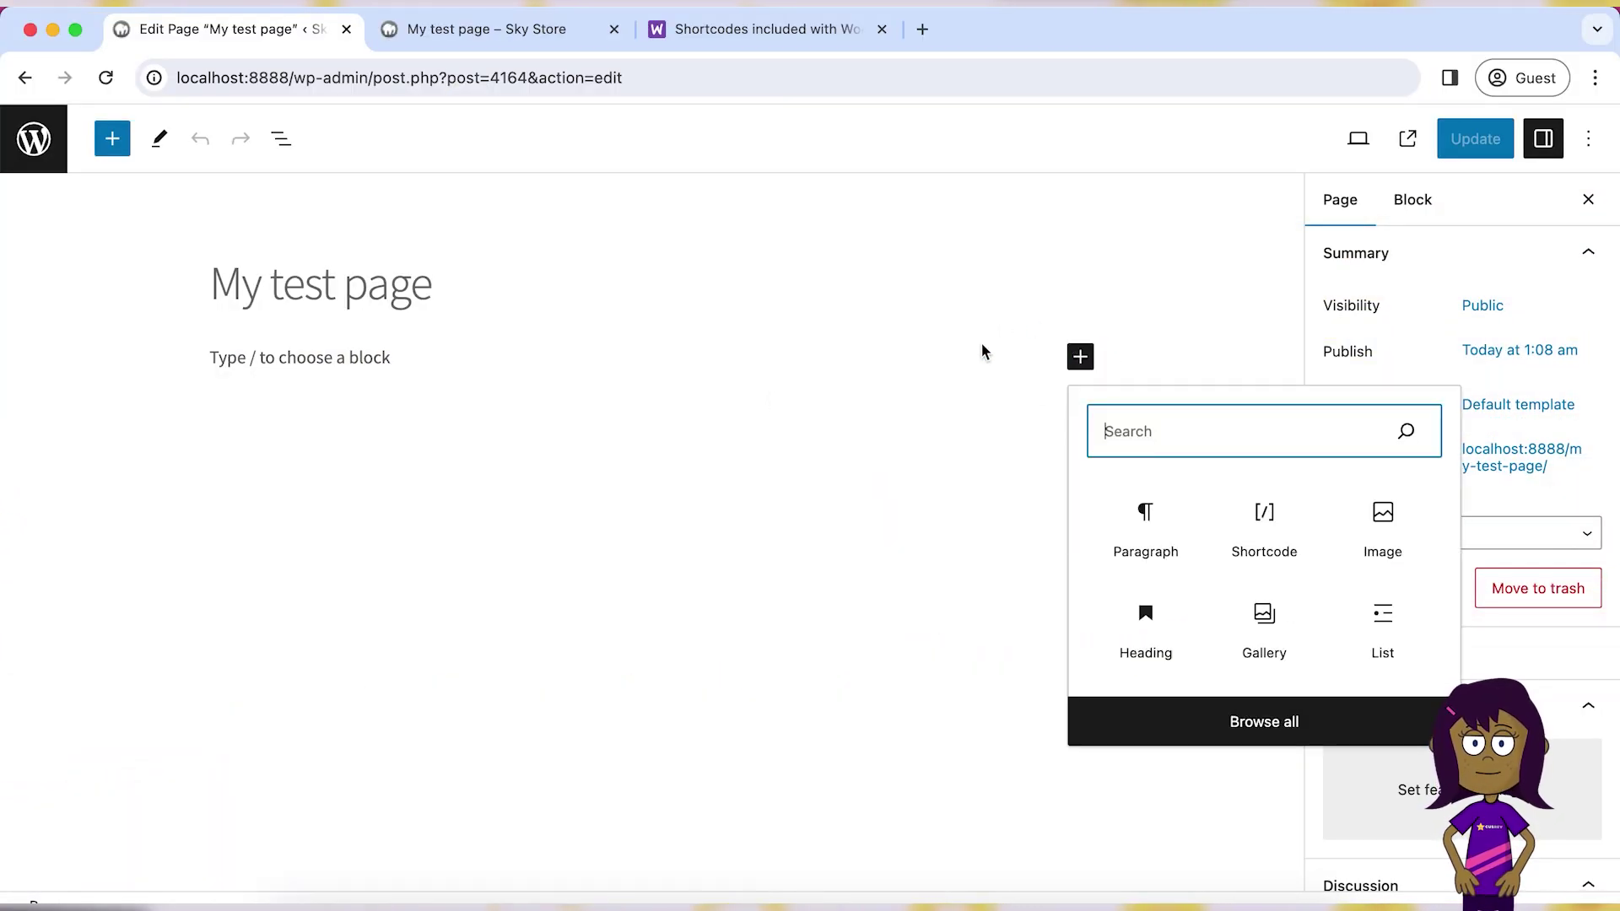
pyautogui.write('produ')
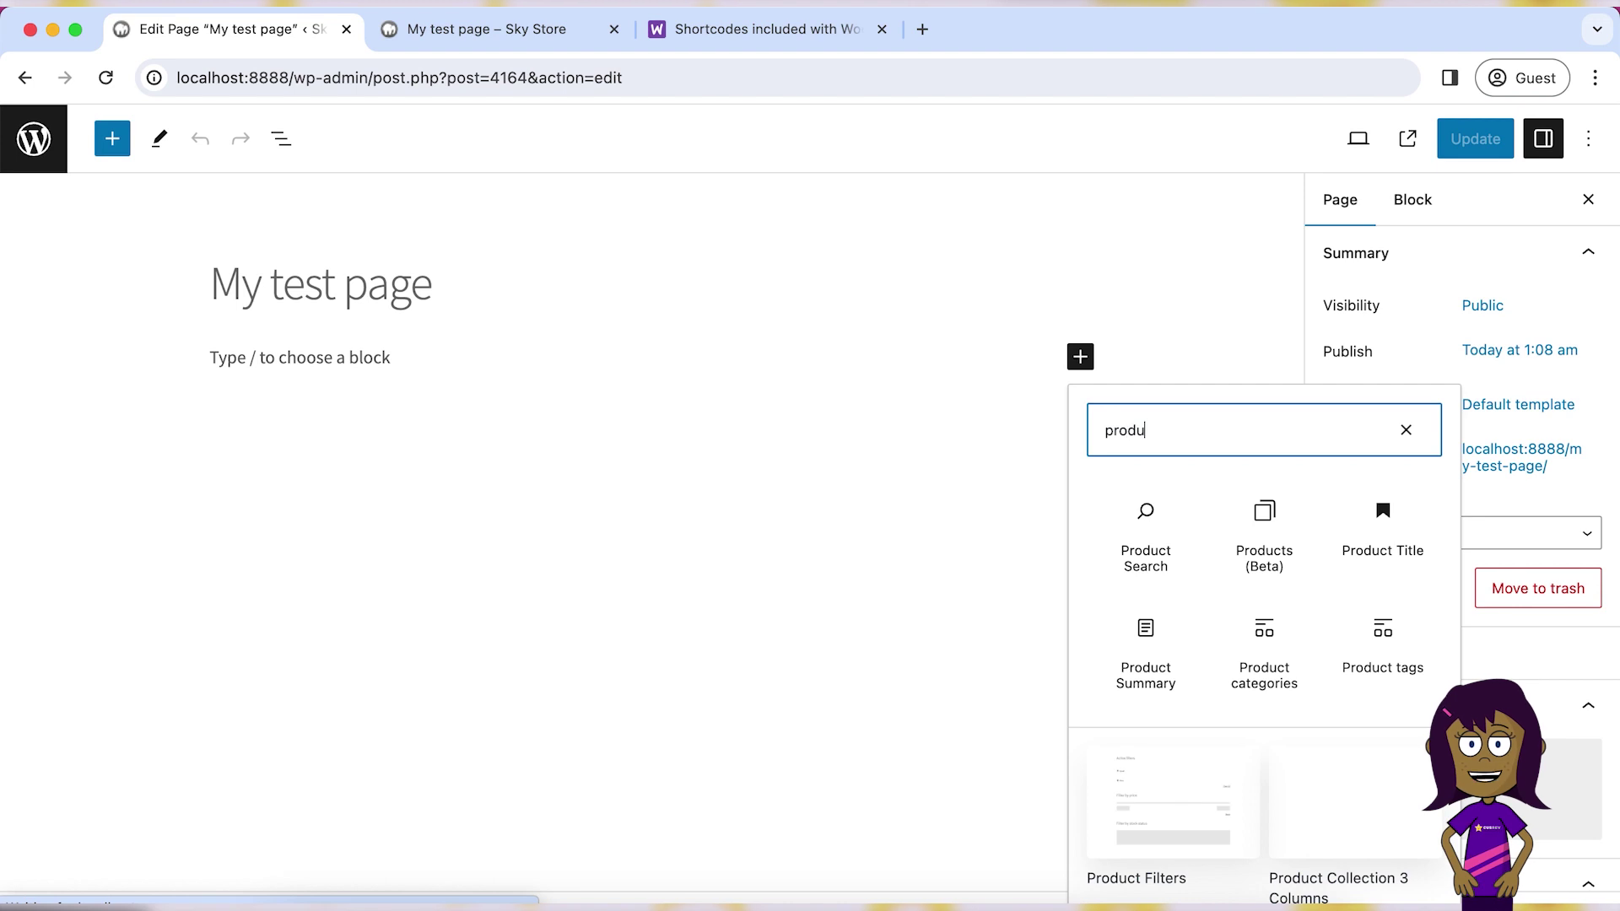
pyautogui.write('cts')
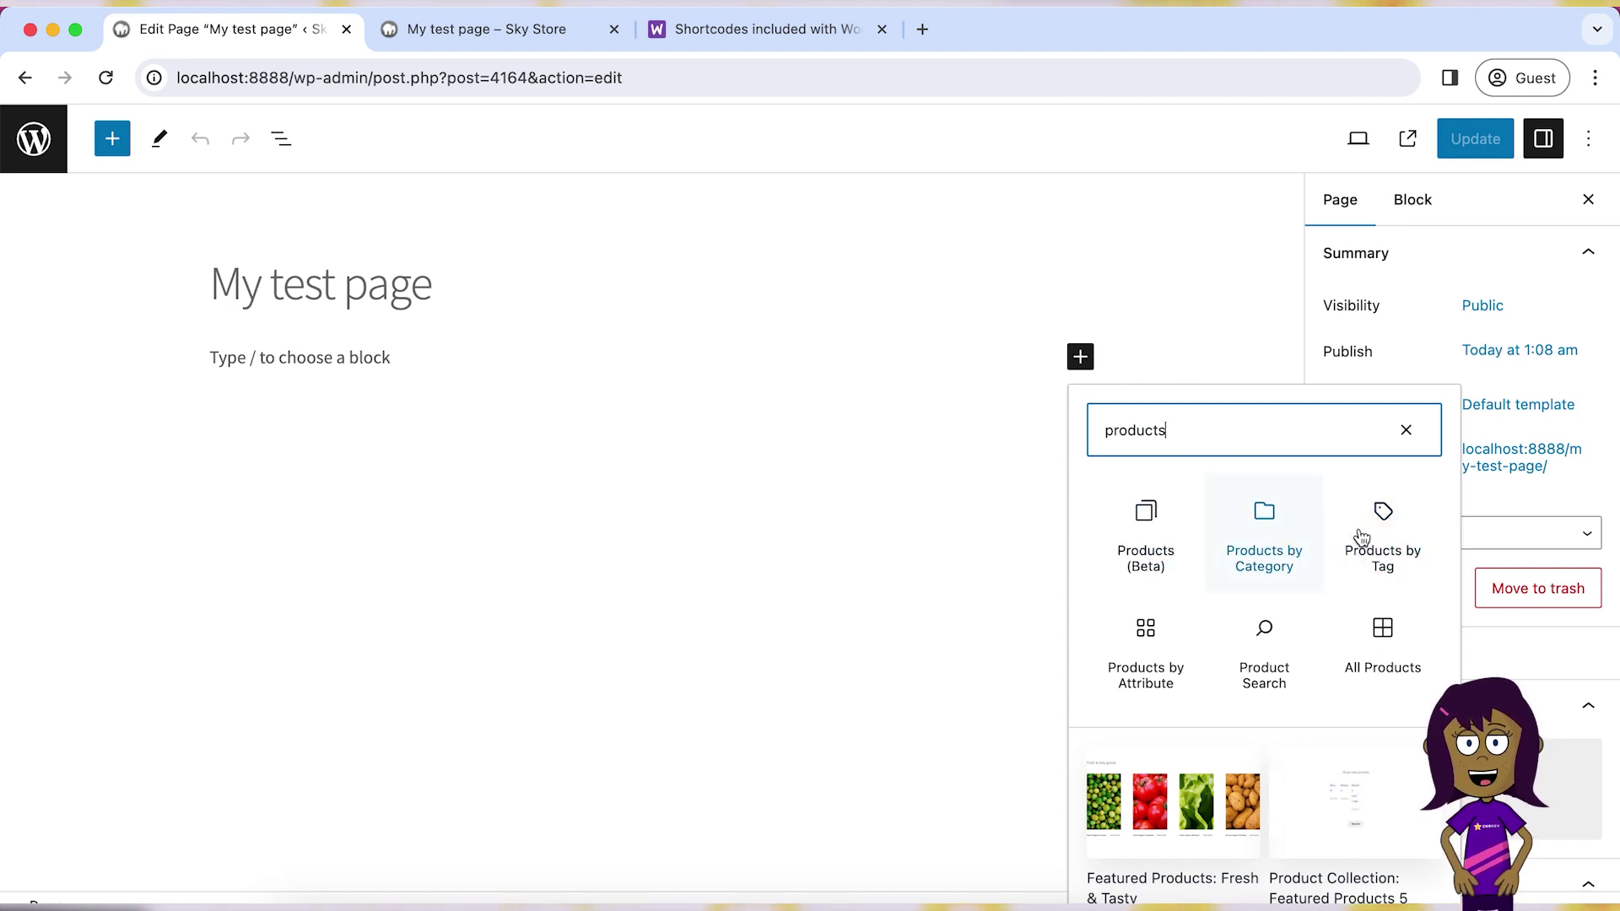
pyautogui.click(1270, 540)
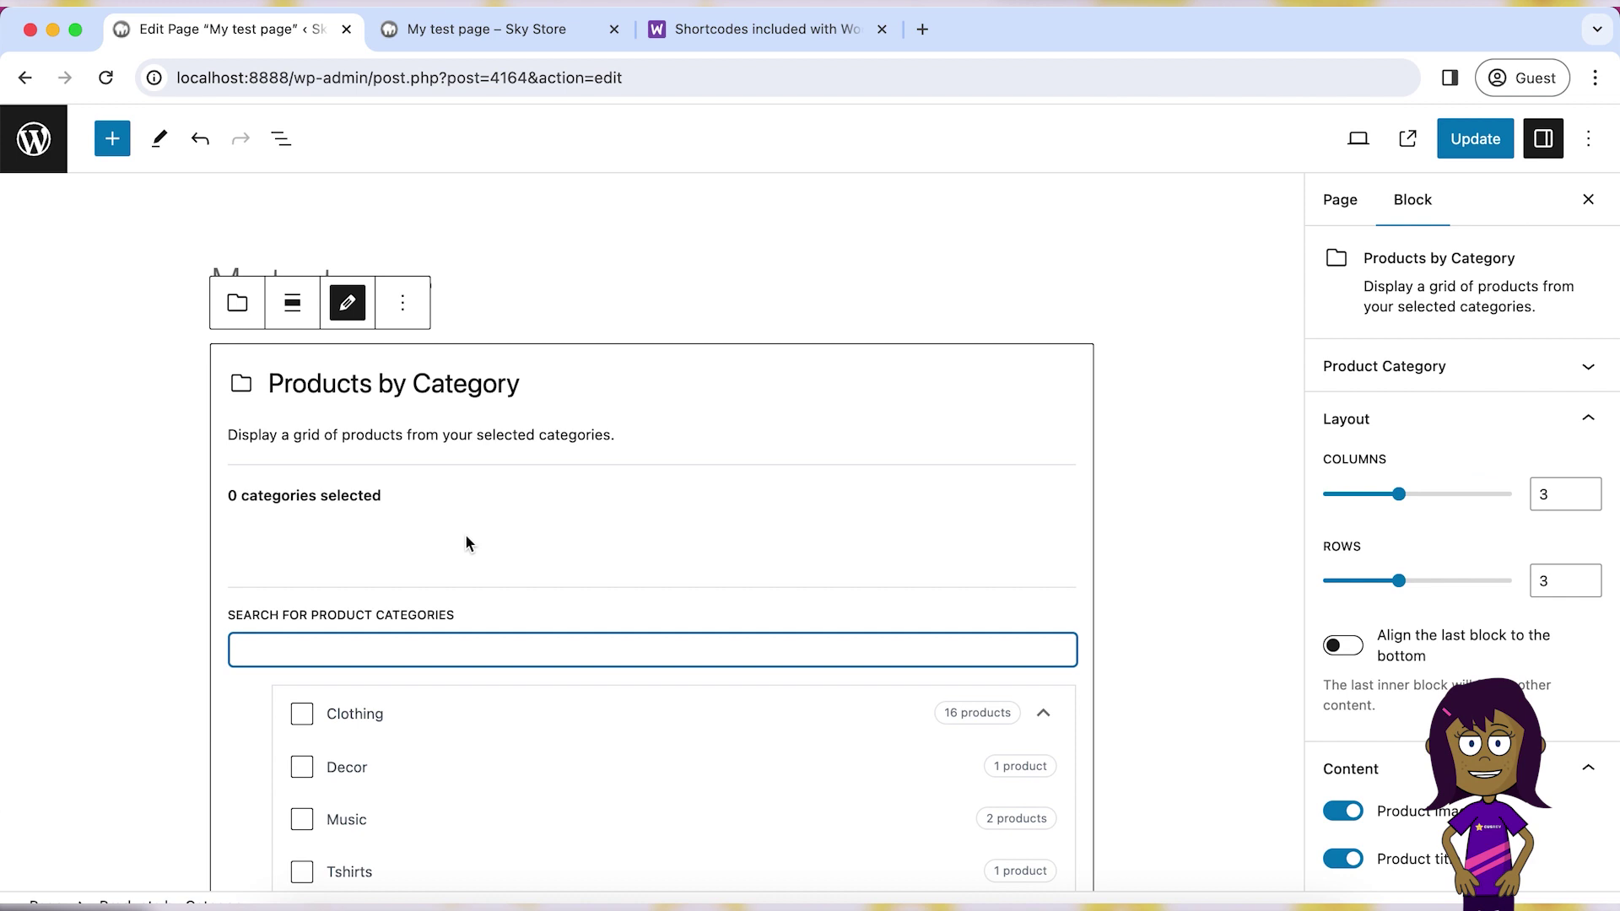
# Step: Select the Clothing subcategories Accessories, Hoodies and Tshirts for the Products by Category block and finish the category selection
pyautogui.scroll(-2, 466, 540)
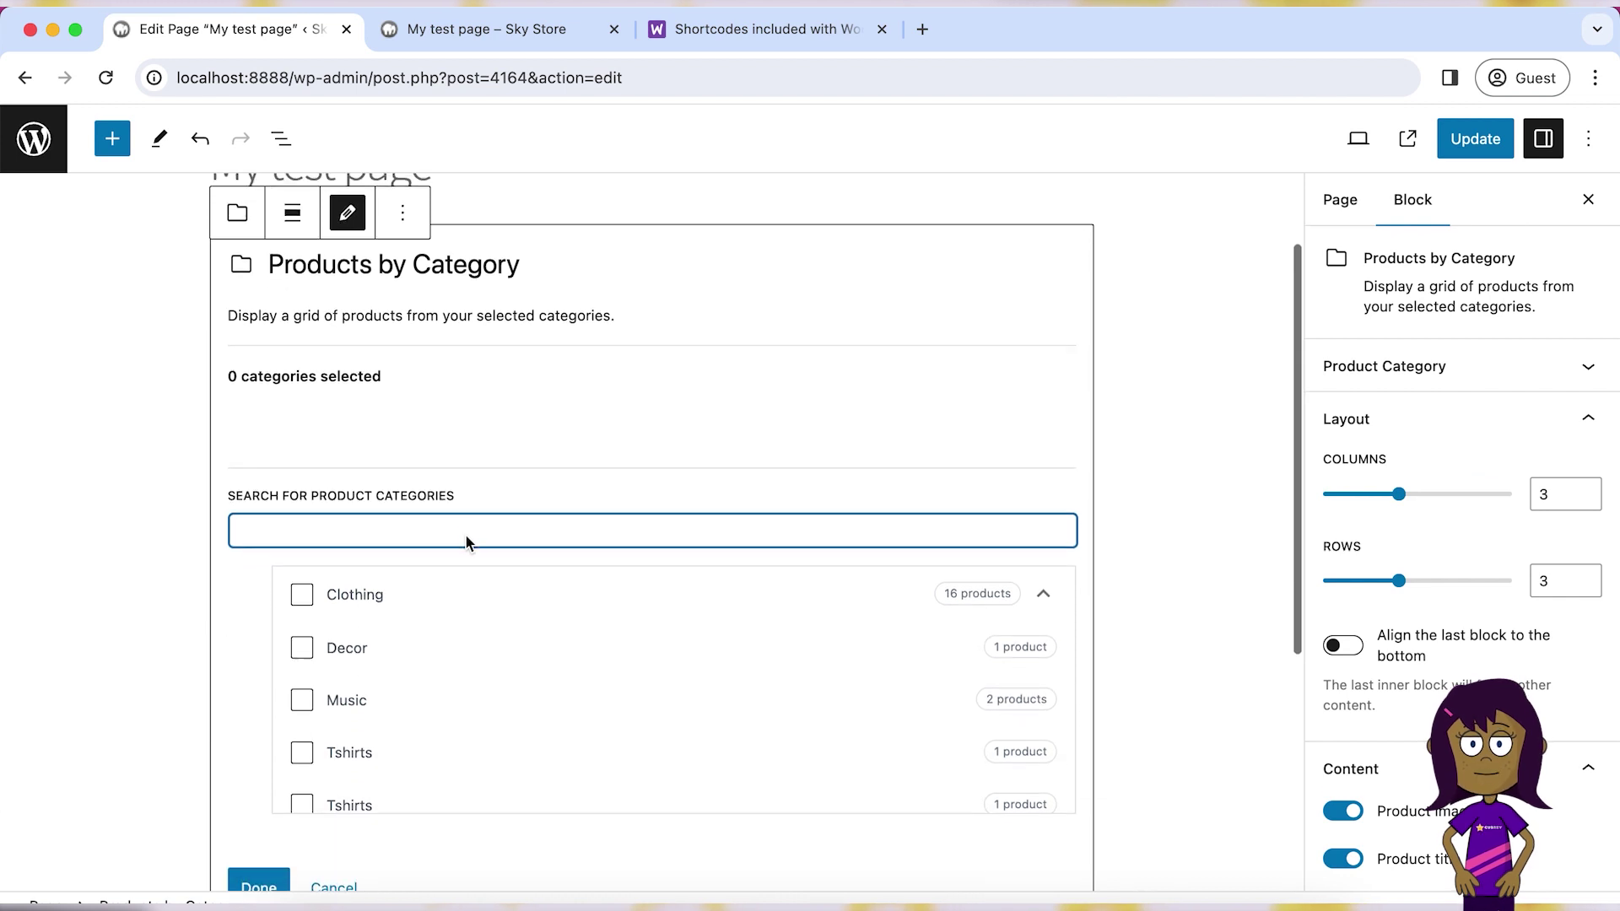
pyautogui.click(303, 594)
pyautogui.scroll(-2, 377, 643)
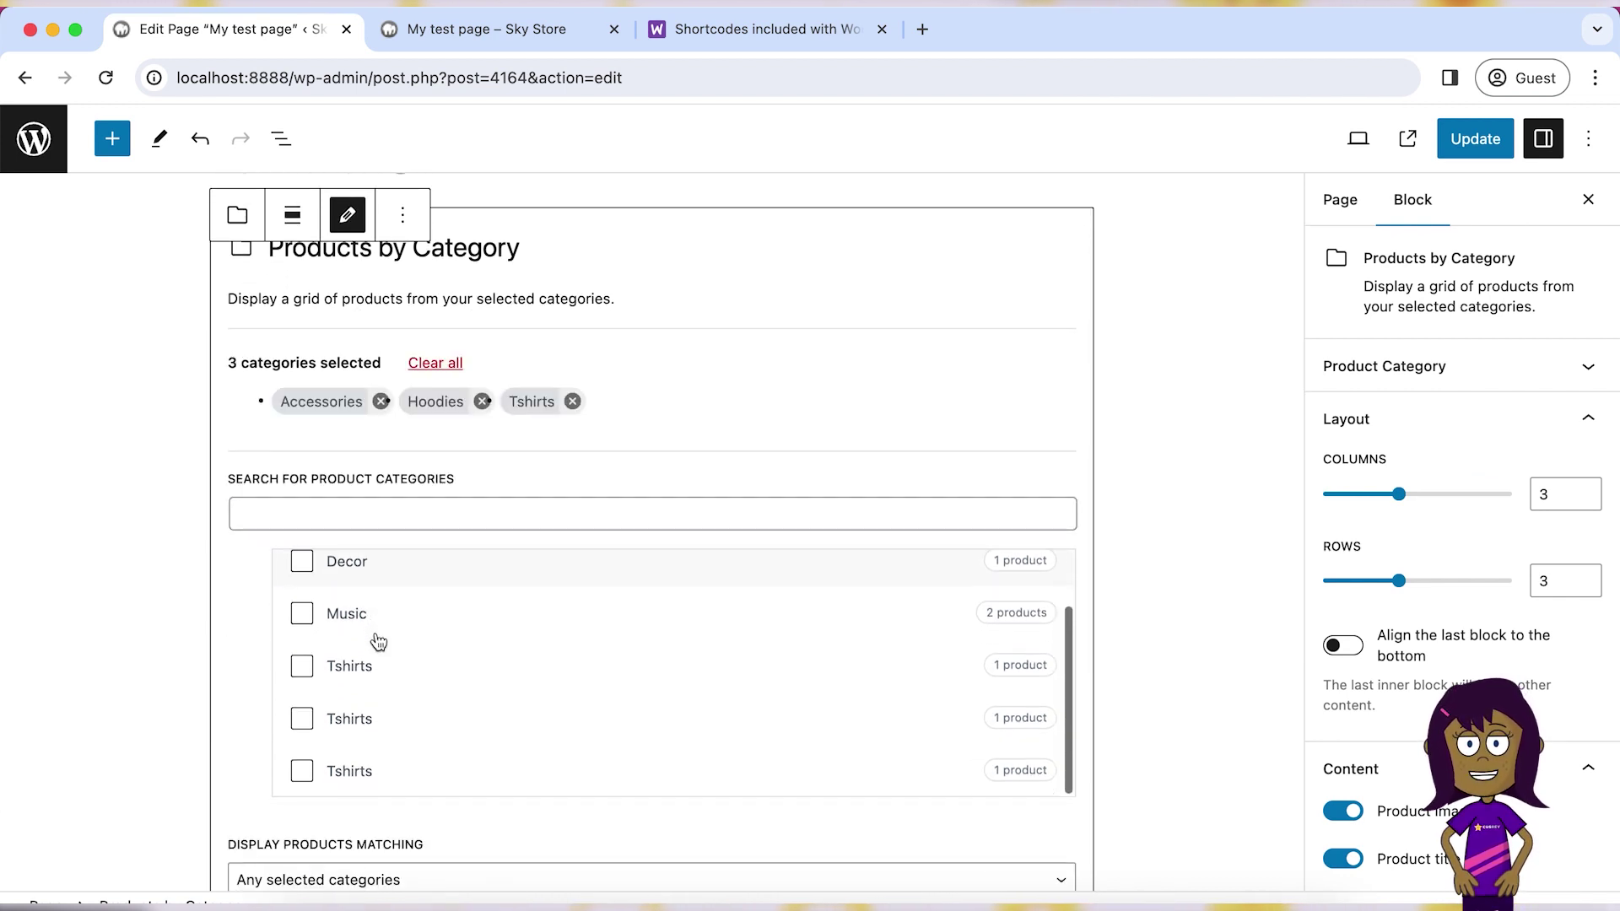
pyautogui.scroll(-2, 296, 759)
pyautogui.scroll(-3, 292, 754)
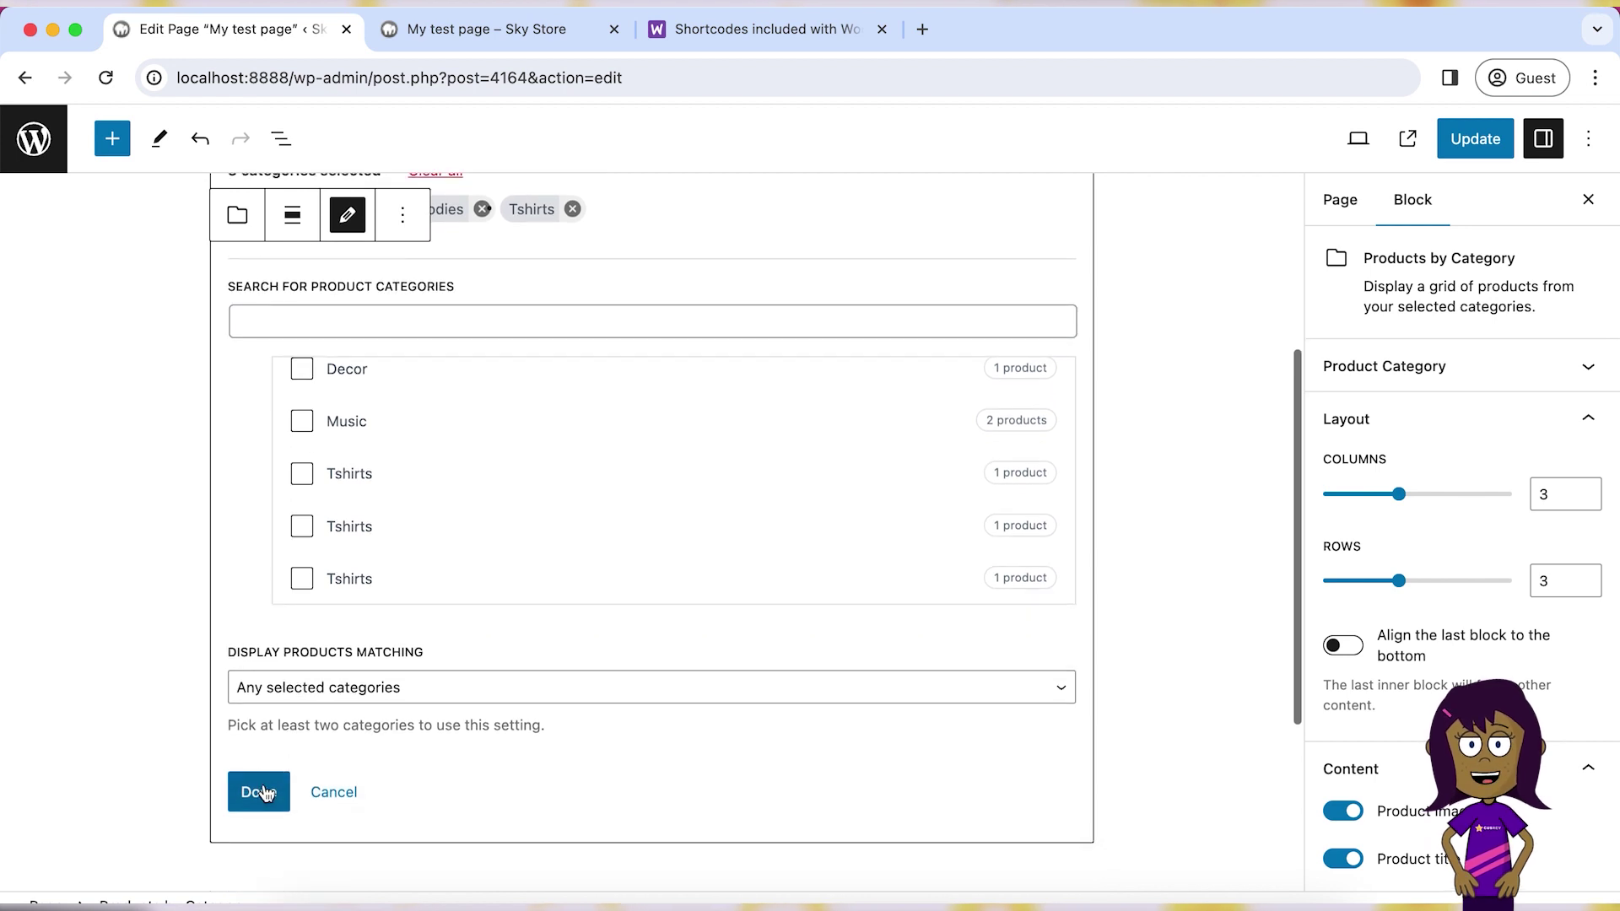
pyautogui.click(255, 788)
# Step: Review the category product grid in the editor and update the page
pyautogui.scroll(-12, 724, 568)
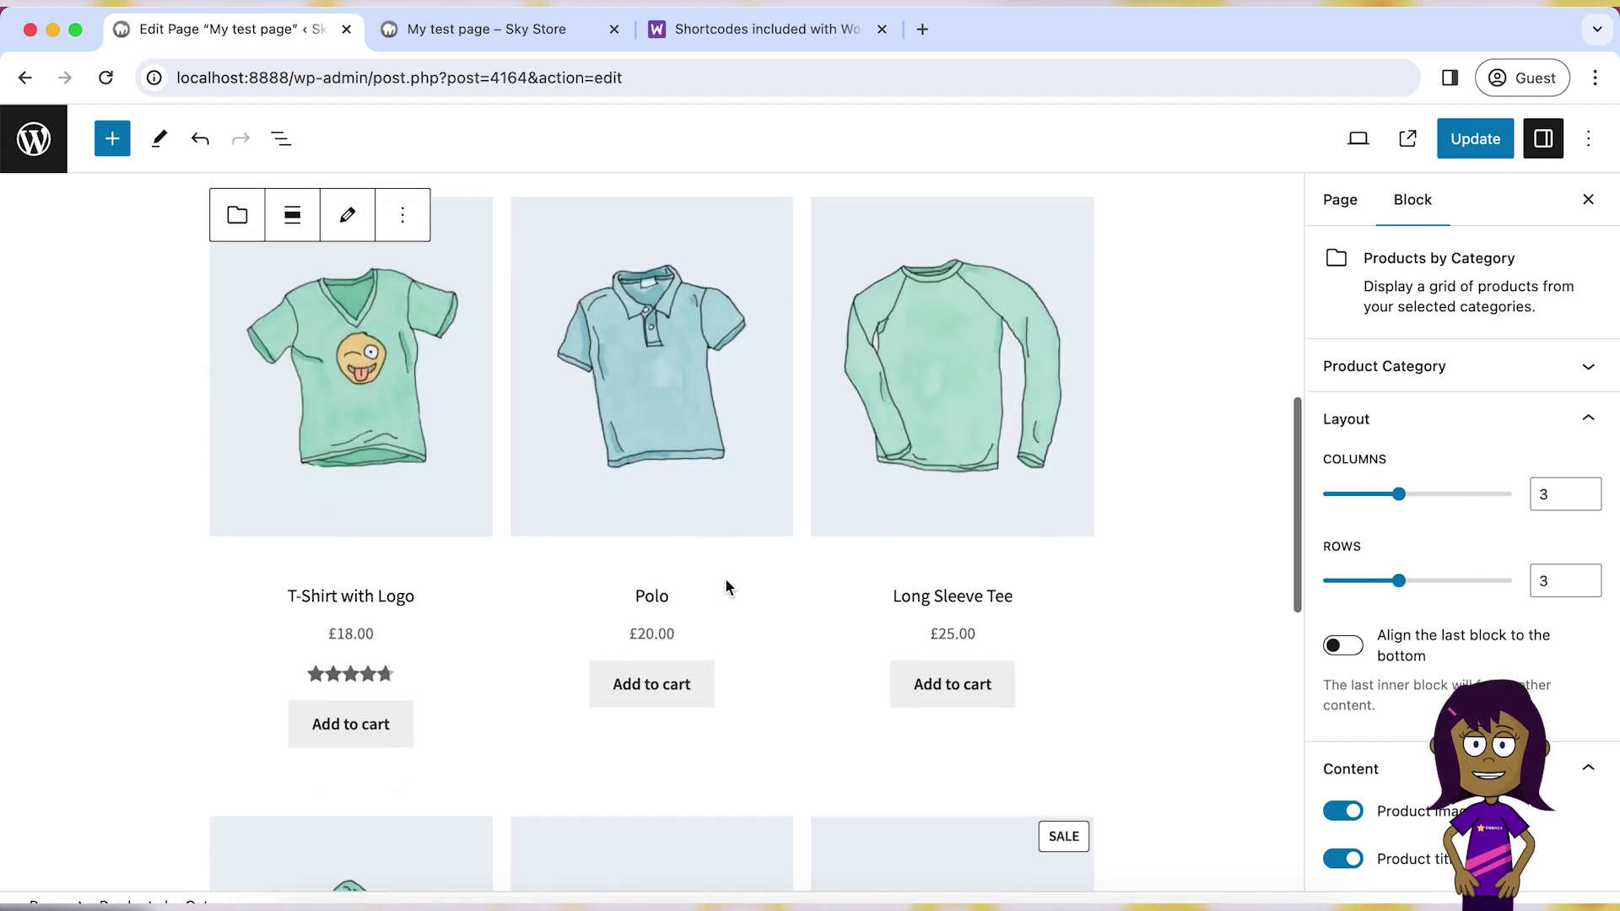
pyautogui.scroll(3, 726, 585)
pyautogui.scroll(6, 725, 579)
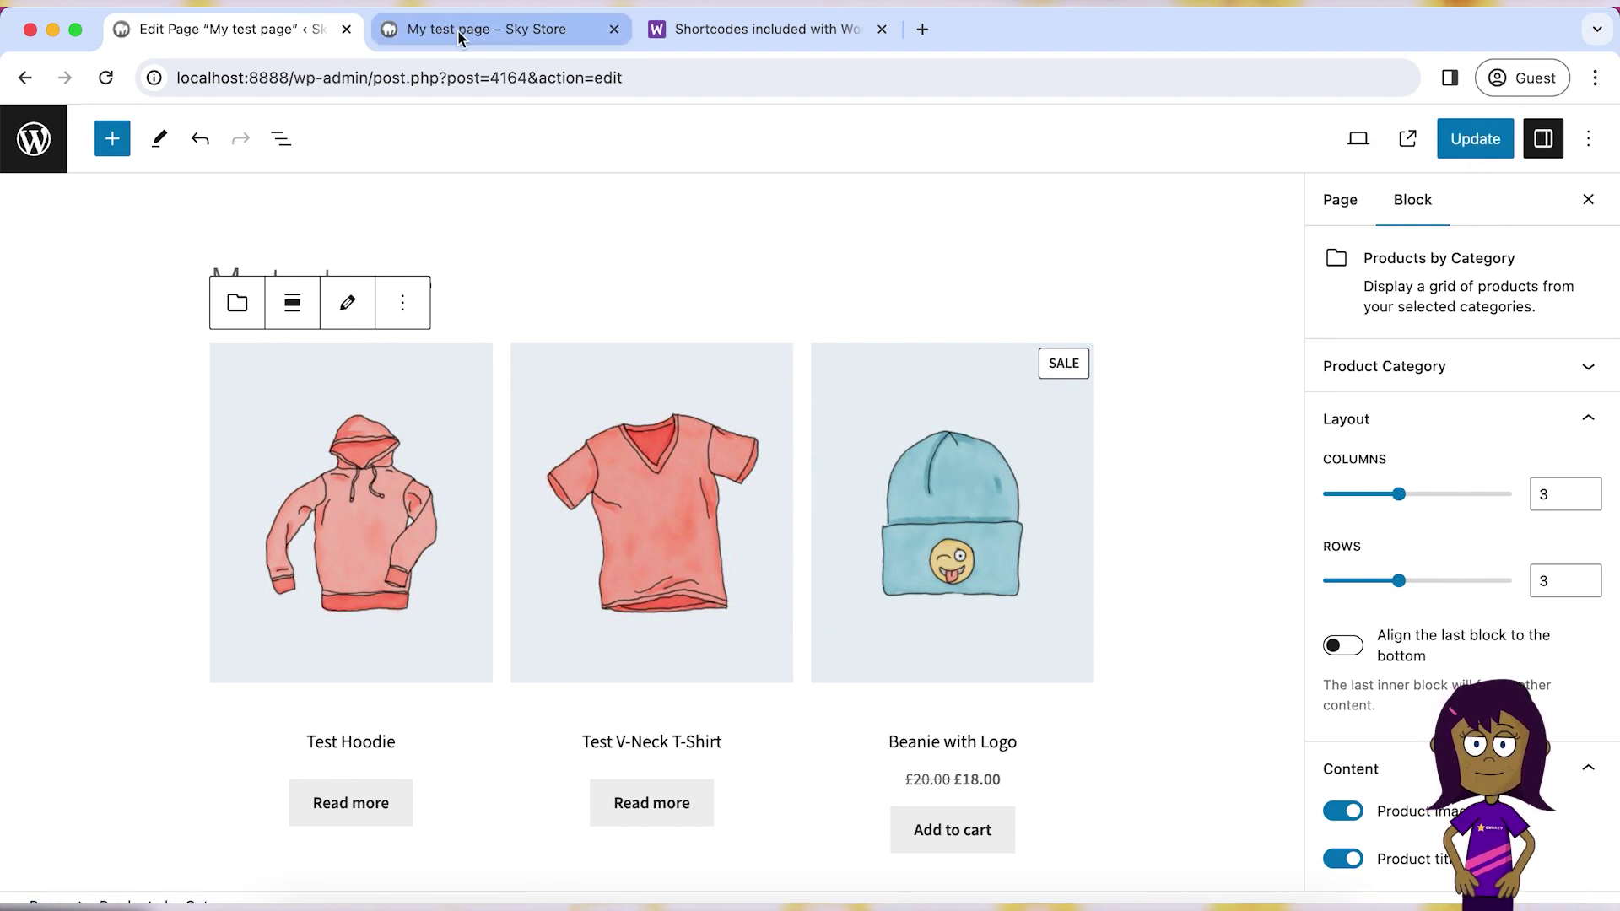
pyautogui.click(1478, 156)
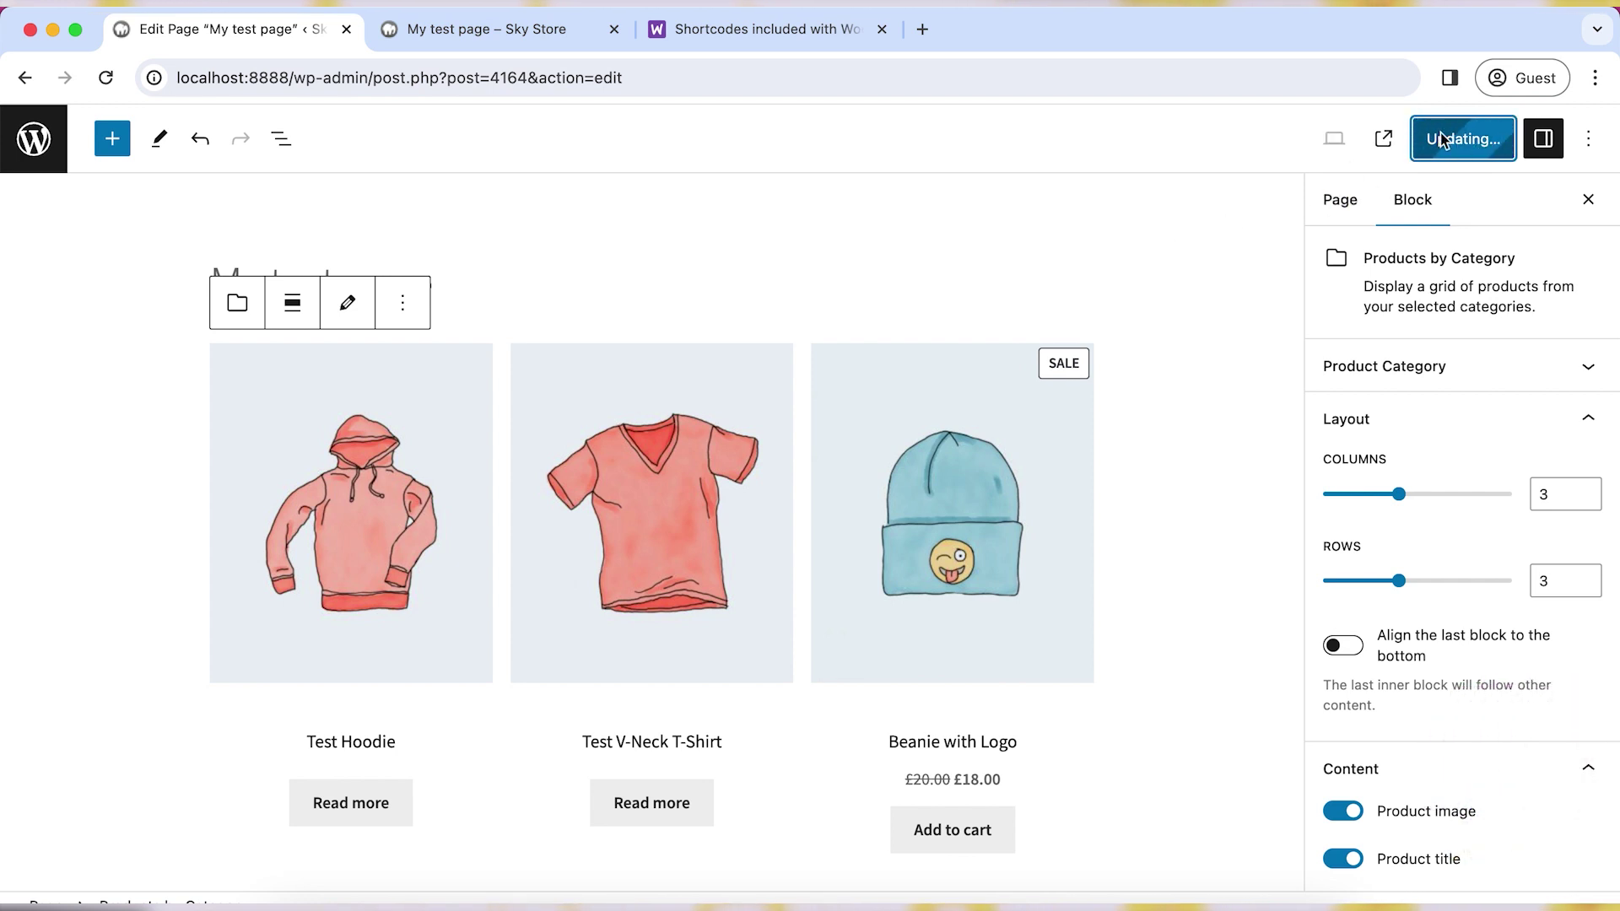
# Step: Check the Products by Category grid on the live test page
pyautogui.hotkey('ctrl', 'Tab')
pyautogui.scroll(-15, 213, 620)
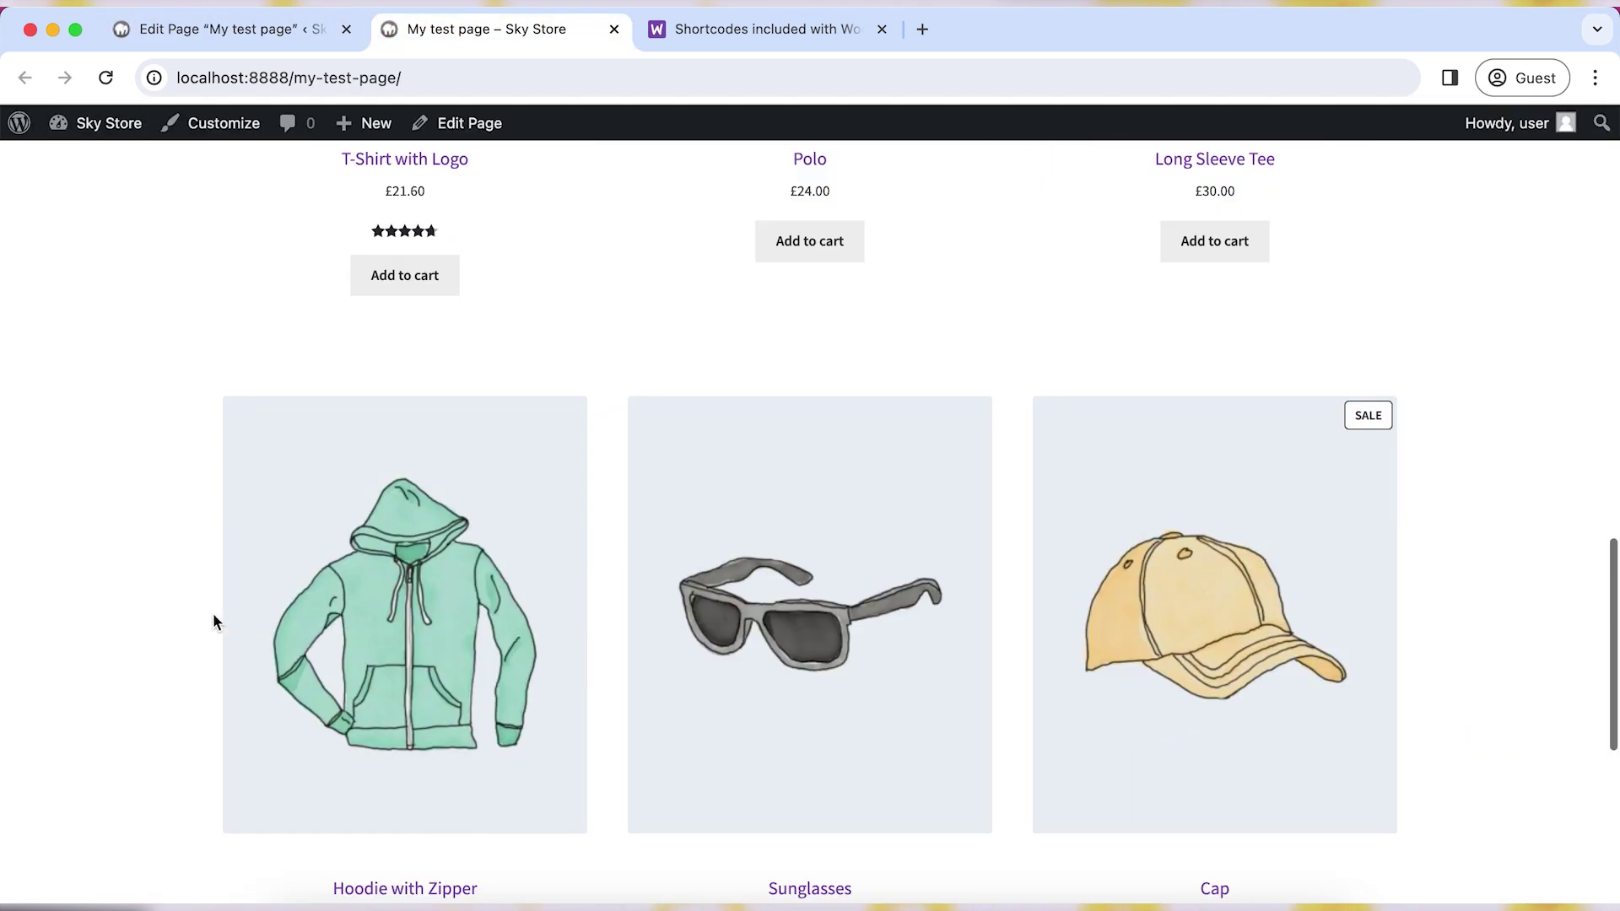
pyautogui.scroll(20, 214, 622)
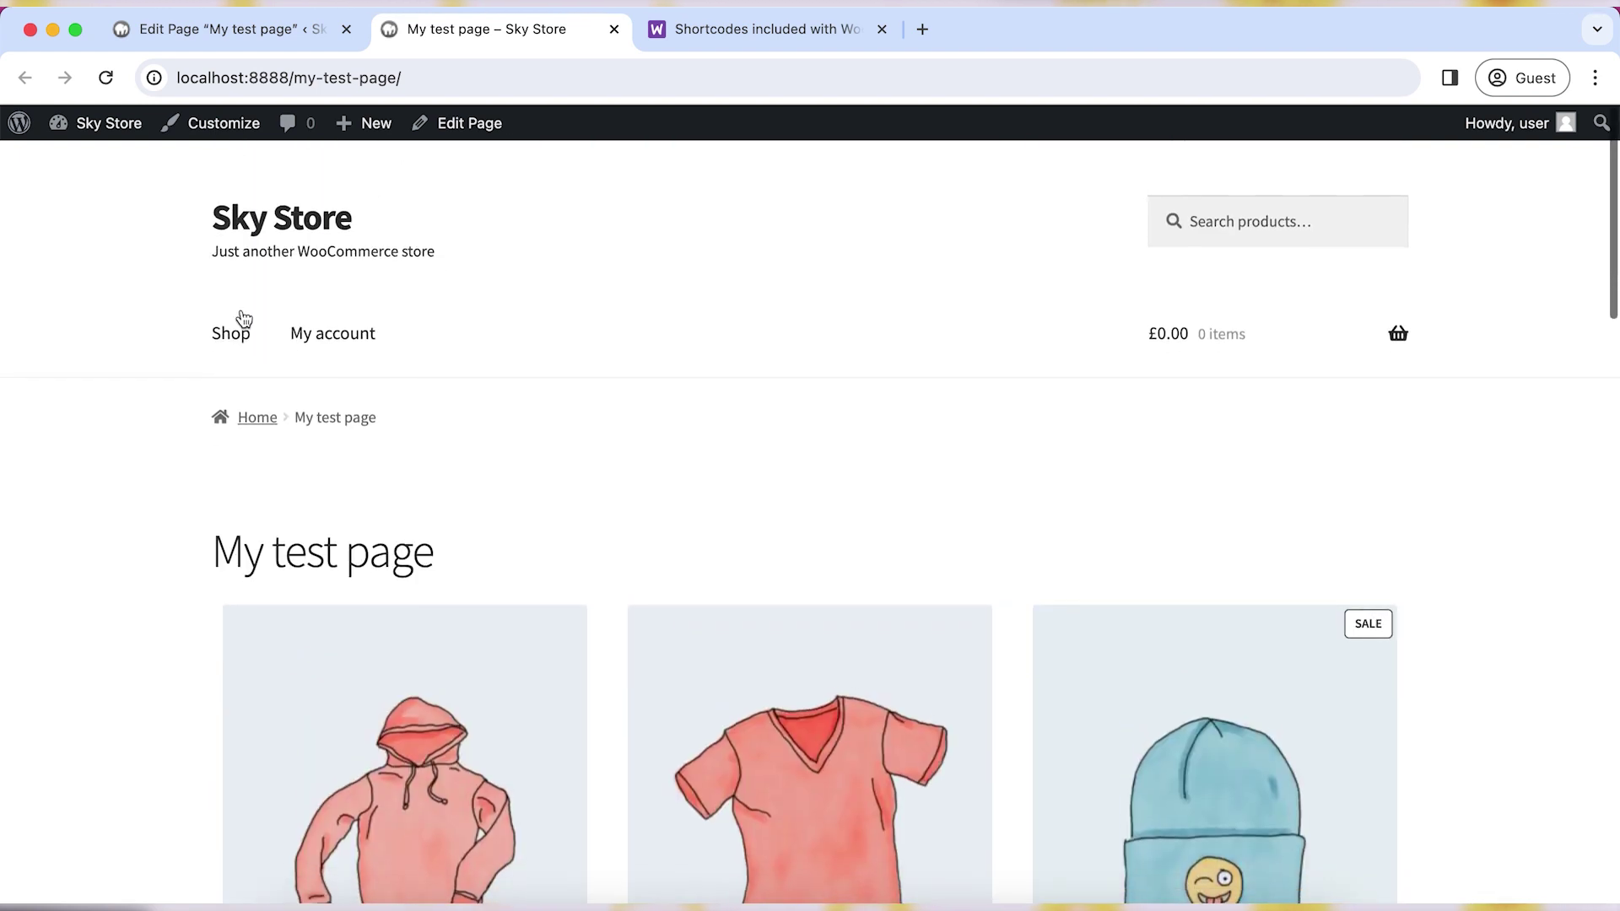
# Step: Return to the page editor and set the Products by Category block to 1 row
pyautogui.click(225, 29)
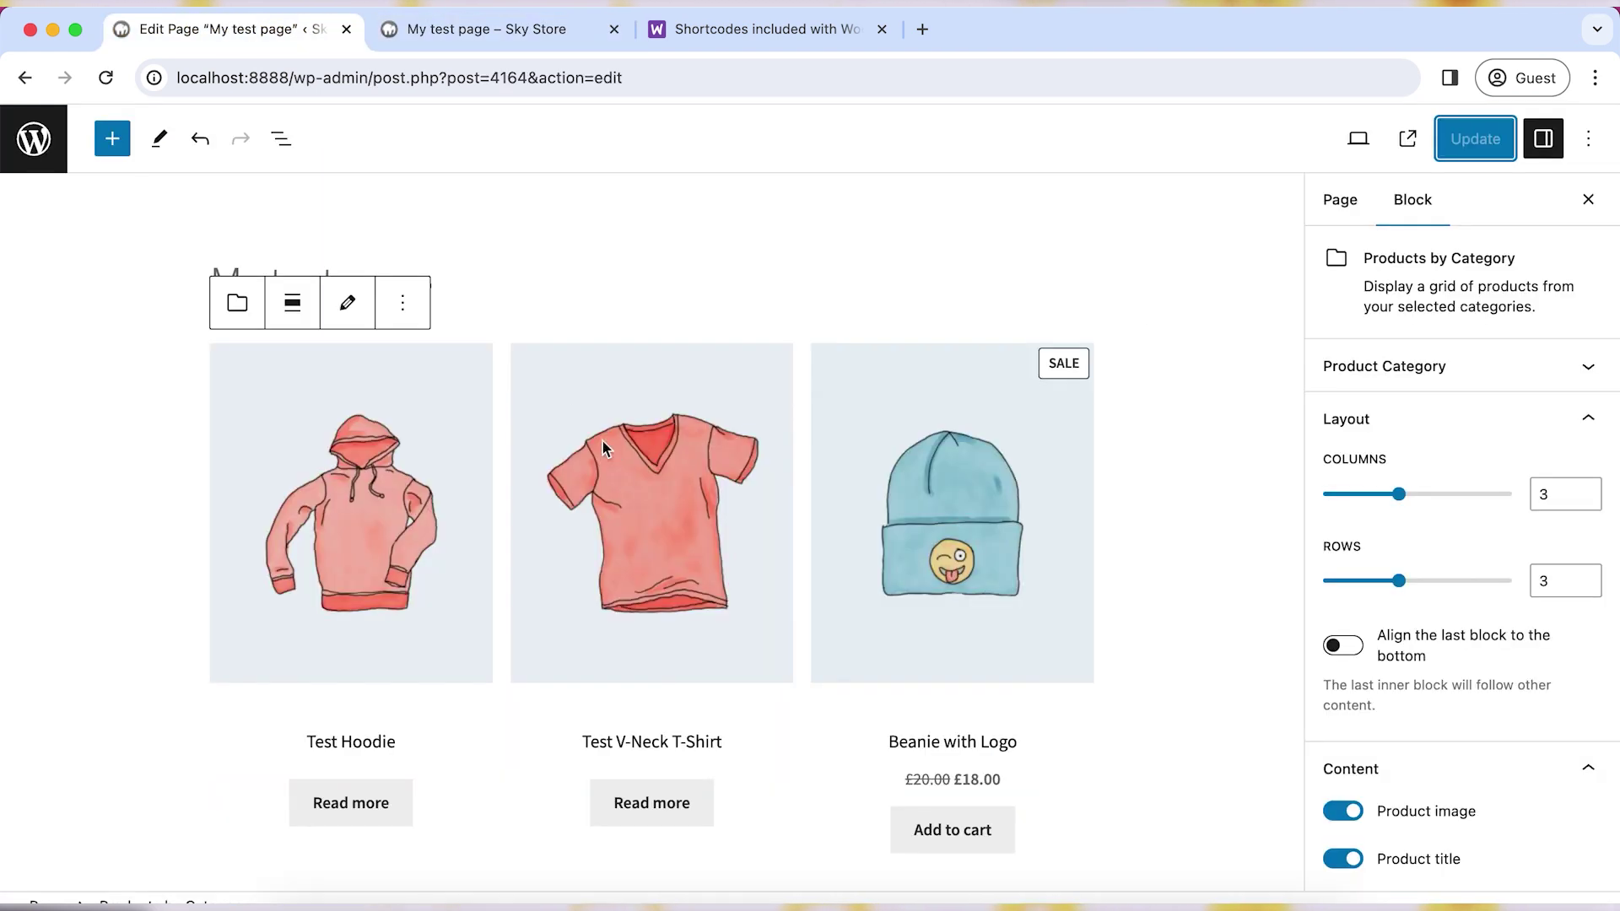
pyautogui.scroll(-1, 958, 548)
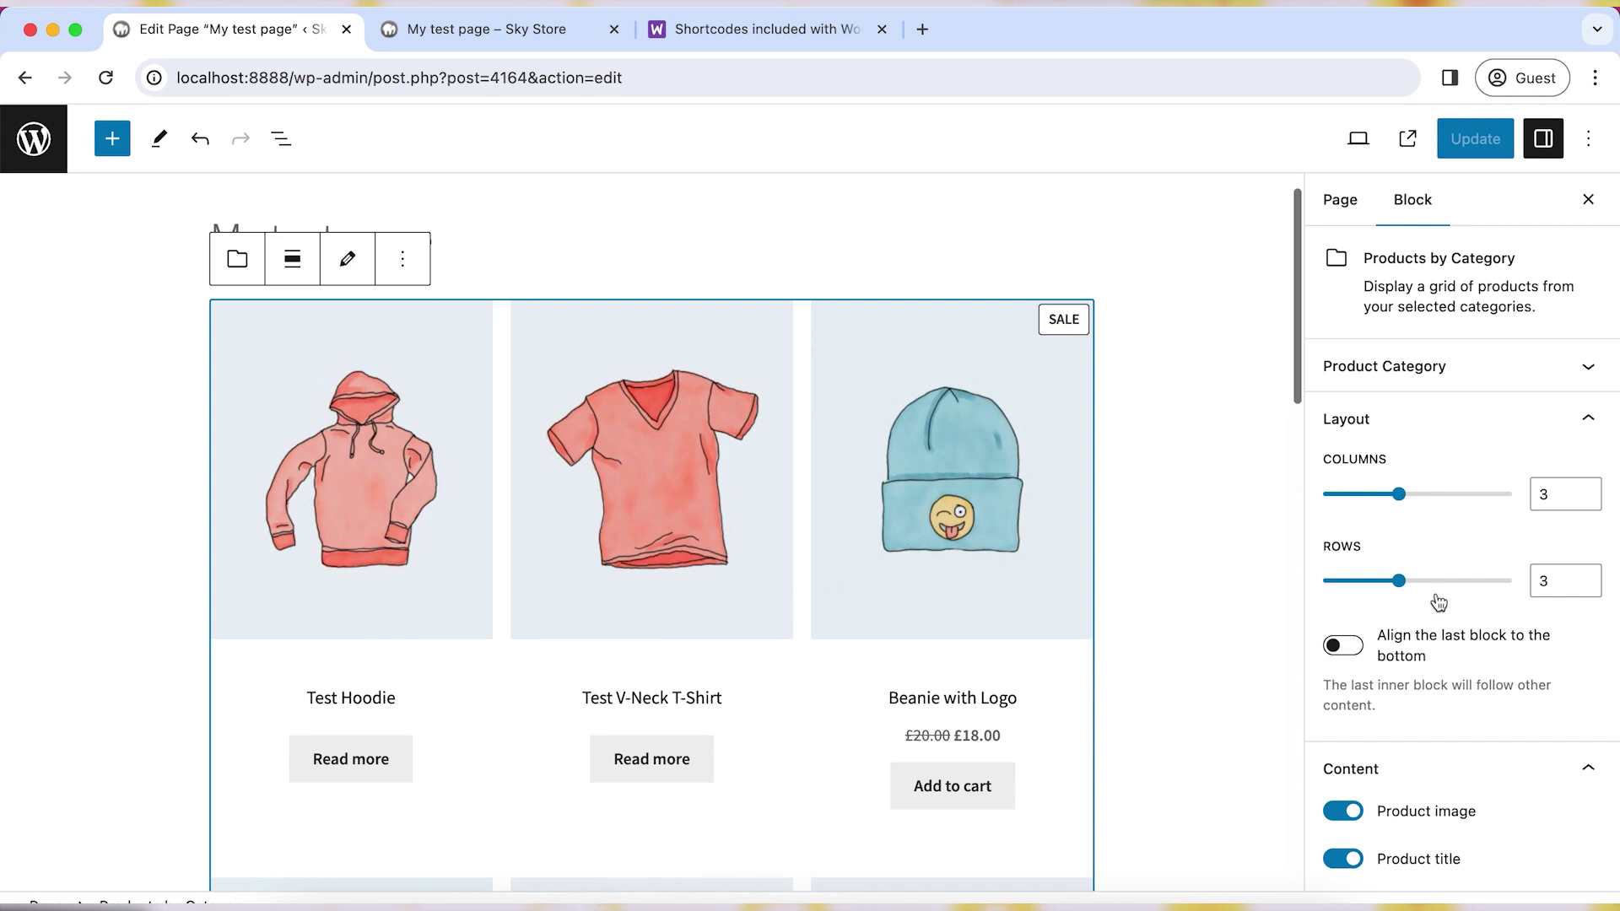
pyautogui.moveTo(1399, 580); pyautogui.dragTo(1337, 595)
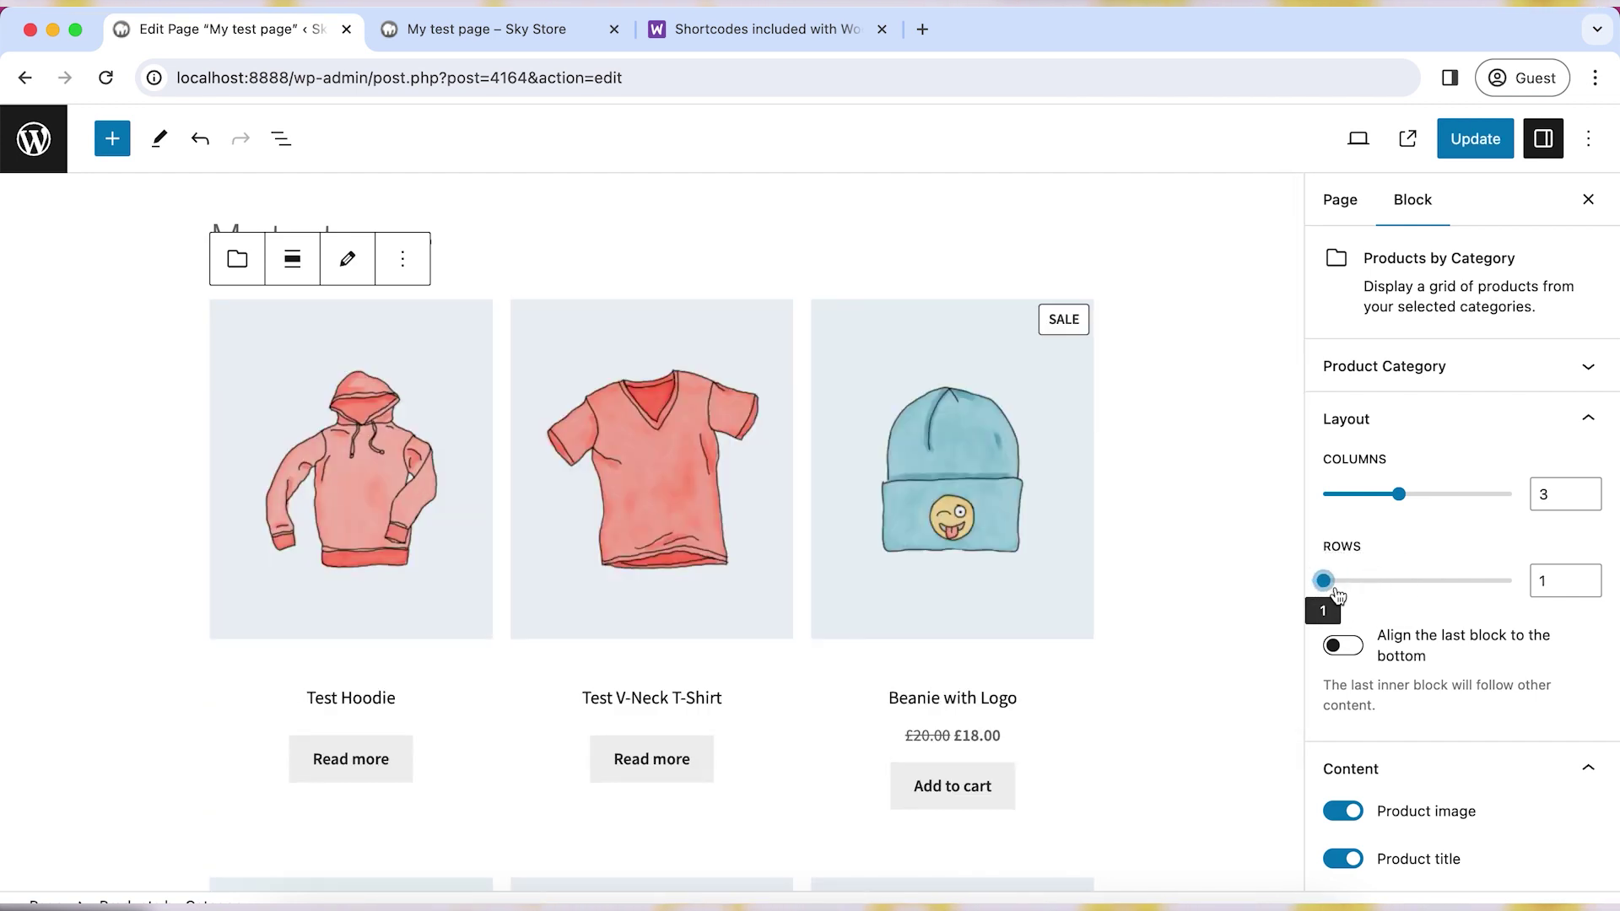
pyautogui.scroll(-7, 1176, 638)
pyautogui.scroll(2, 1176, 637)
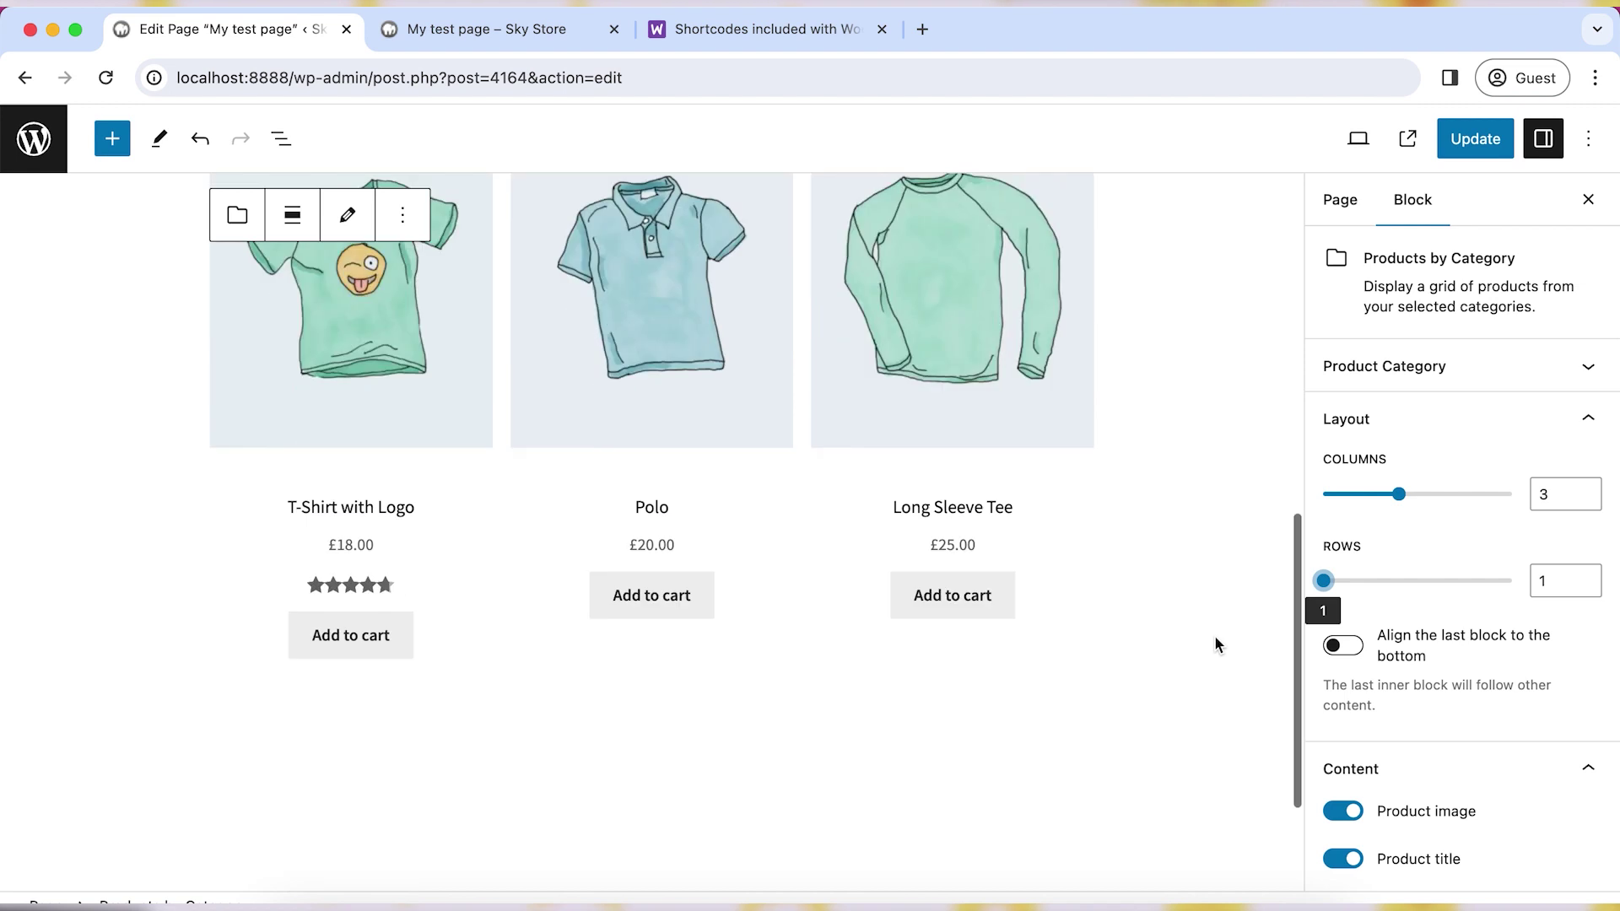
# Step: Turn off the Add to Cart button in the block's content settings and update the page
pyautogui.scroll(-5, 1350, 675)
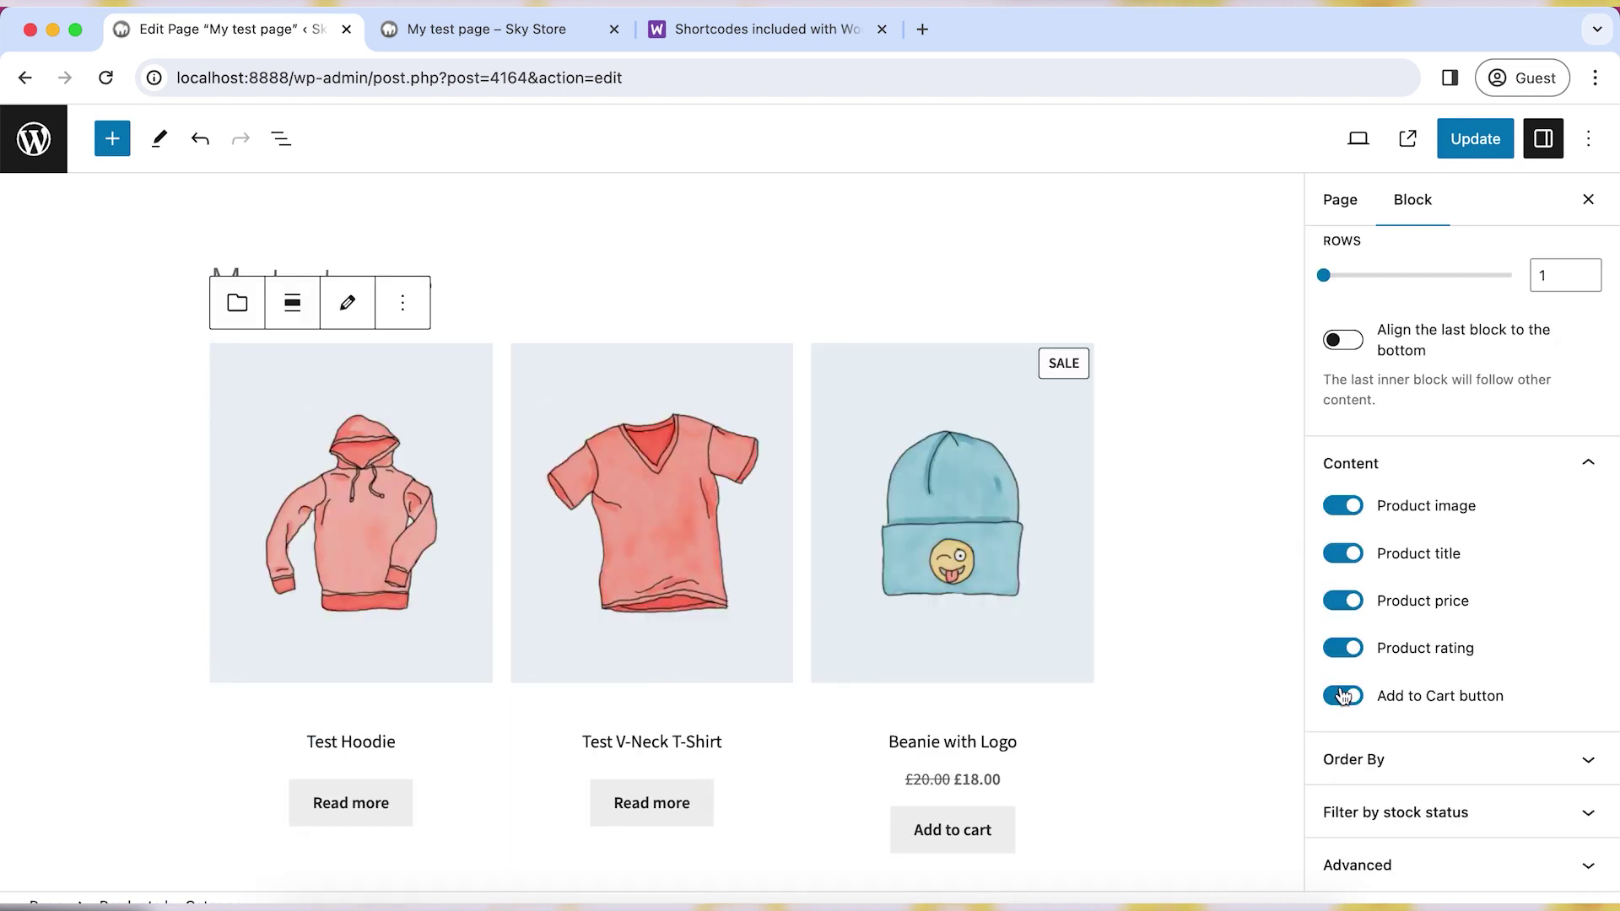
pyautogui.click(1342, 695)
pyautogui.scroll(-4, 1085, 680)
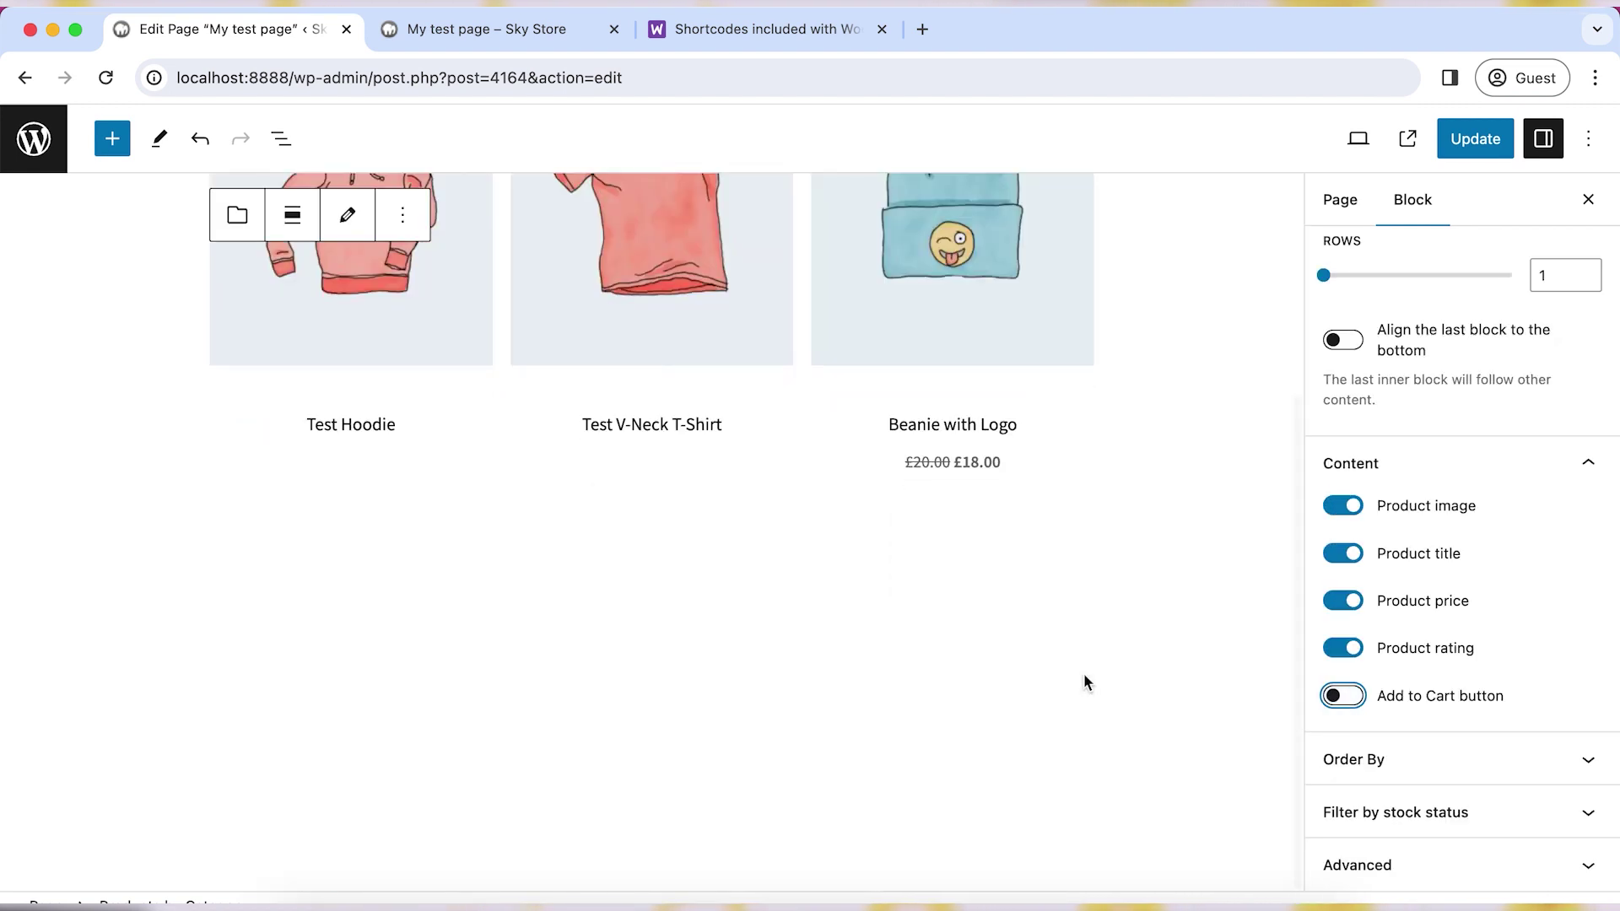
pyautogui.scroll(4, 1084, 673)
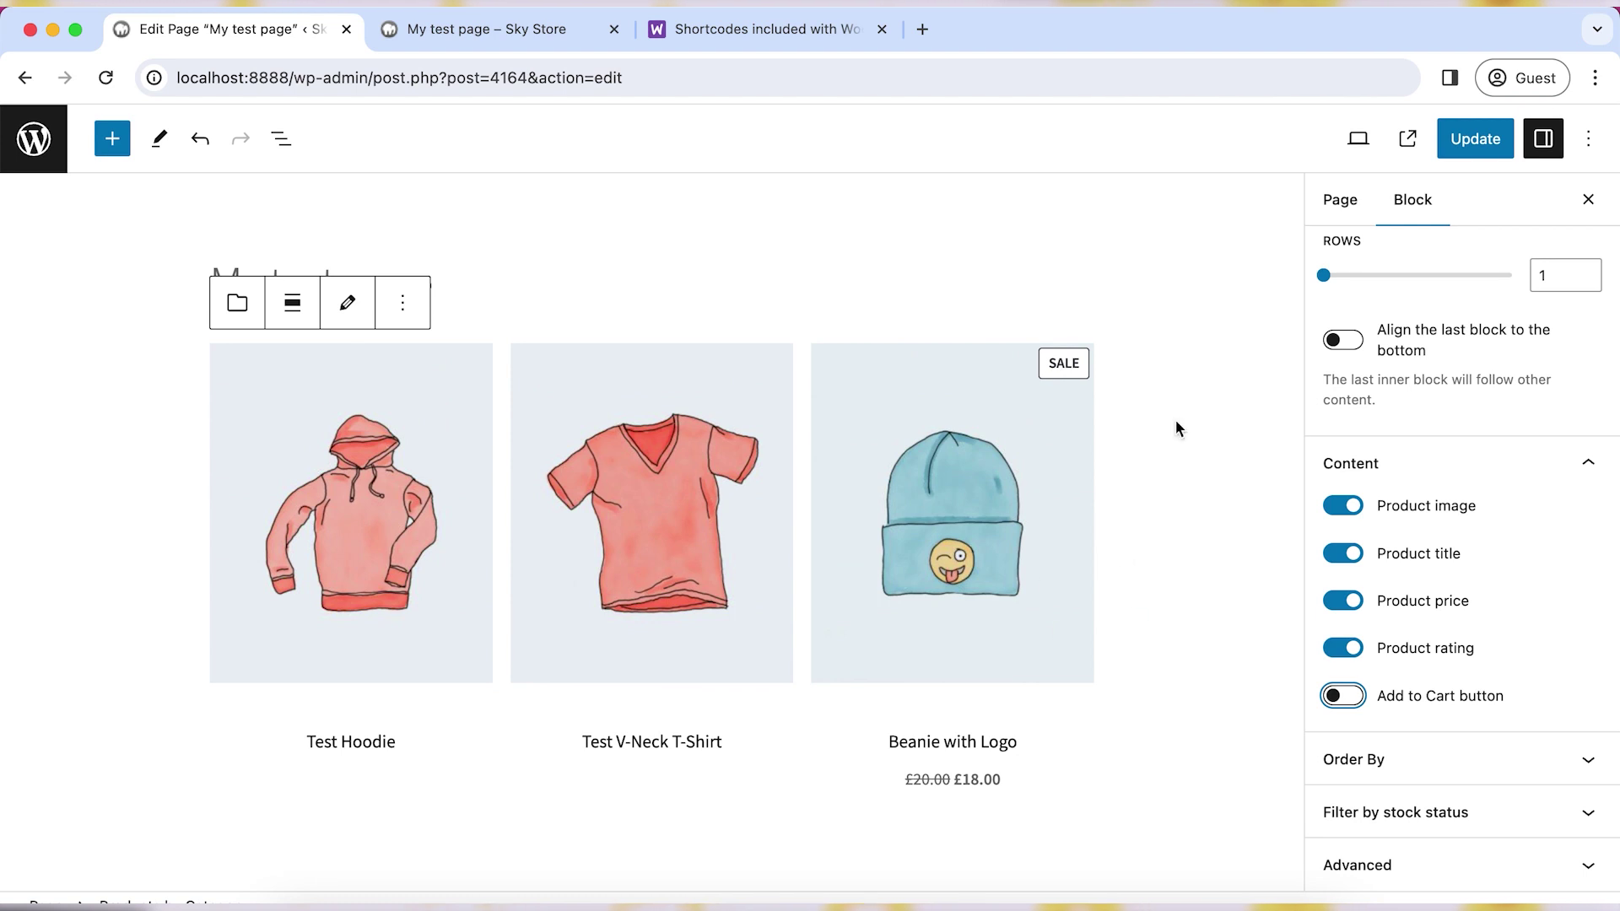
pyautogui.click(1474, 139)
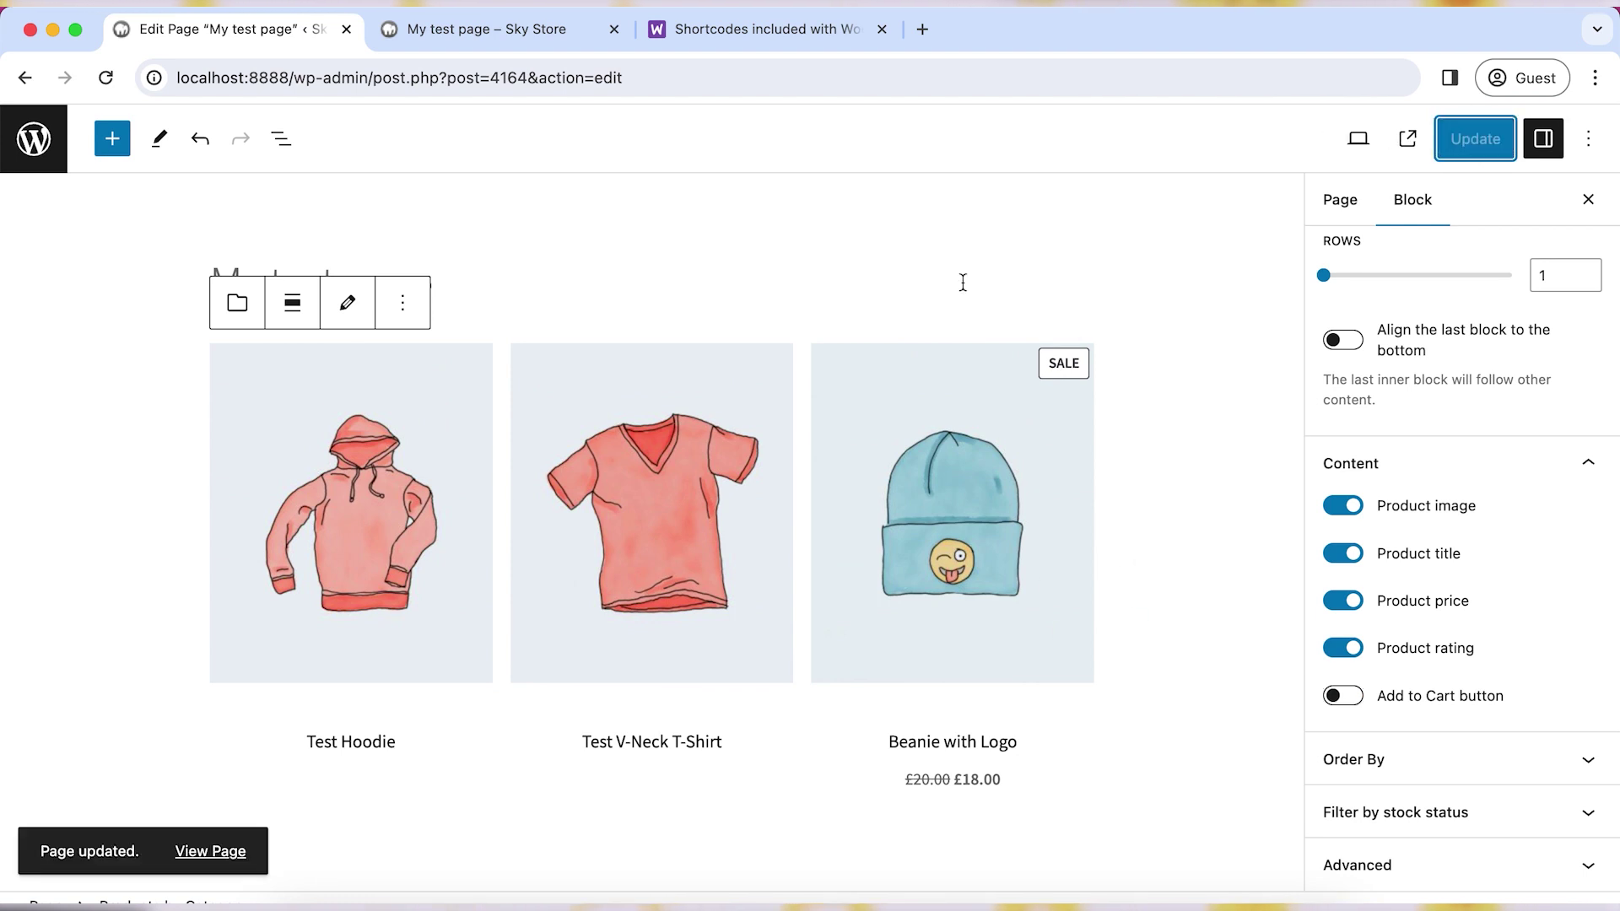
# Step: Reload the live page and check the one-row product grid without Add to Cart buttons
pyautogui.click(465, 32)
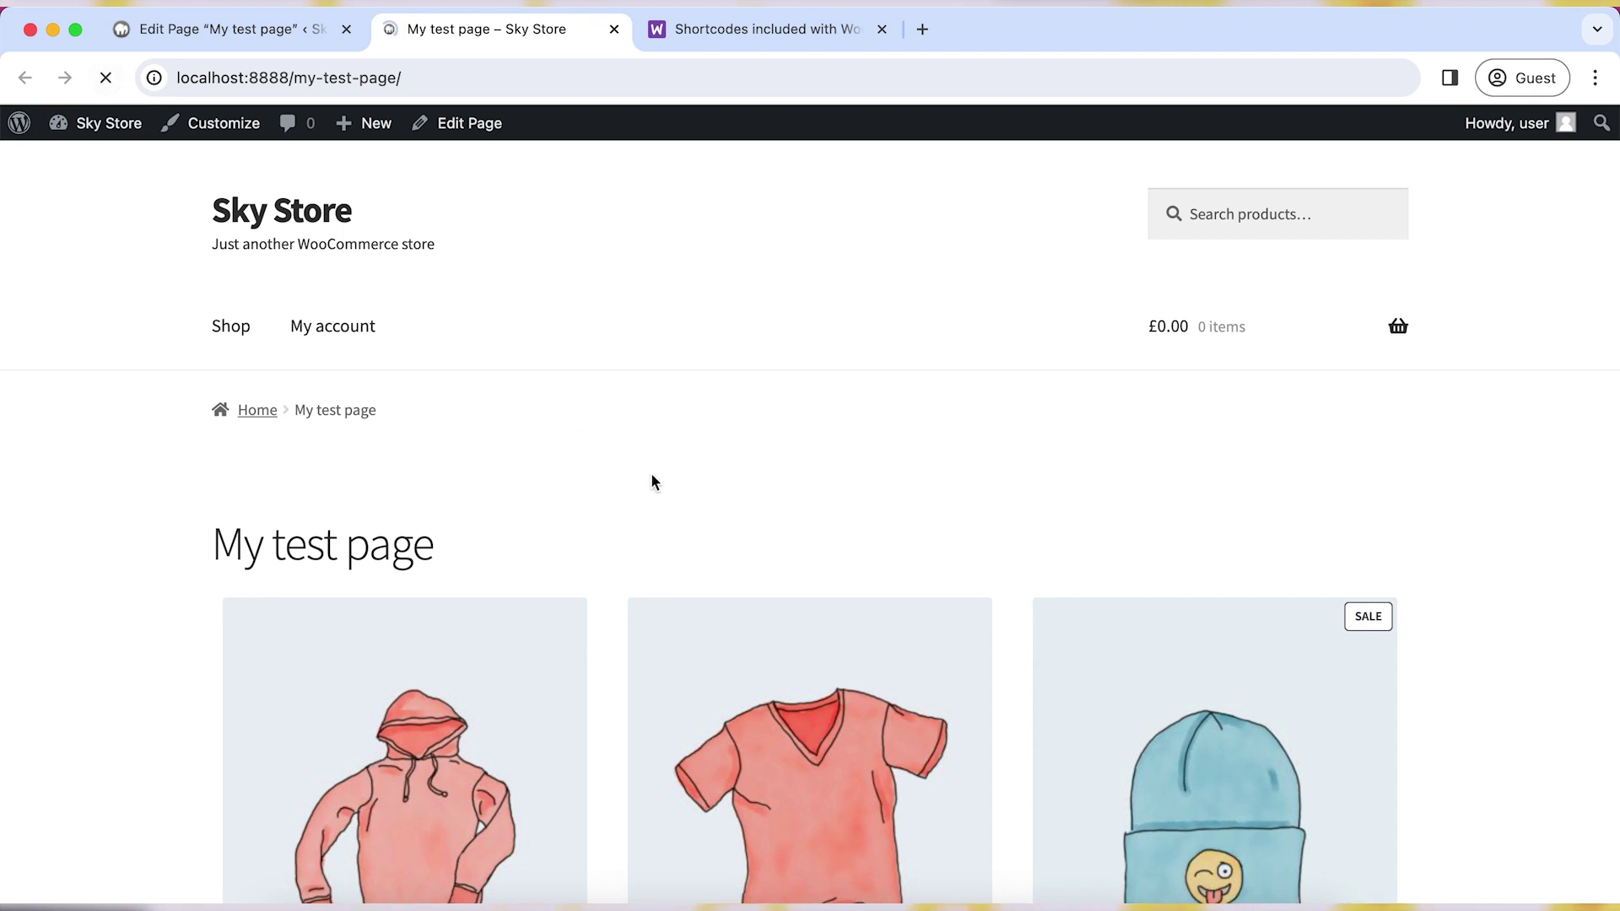
pyautogui.scroll(-5, 650, 473)
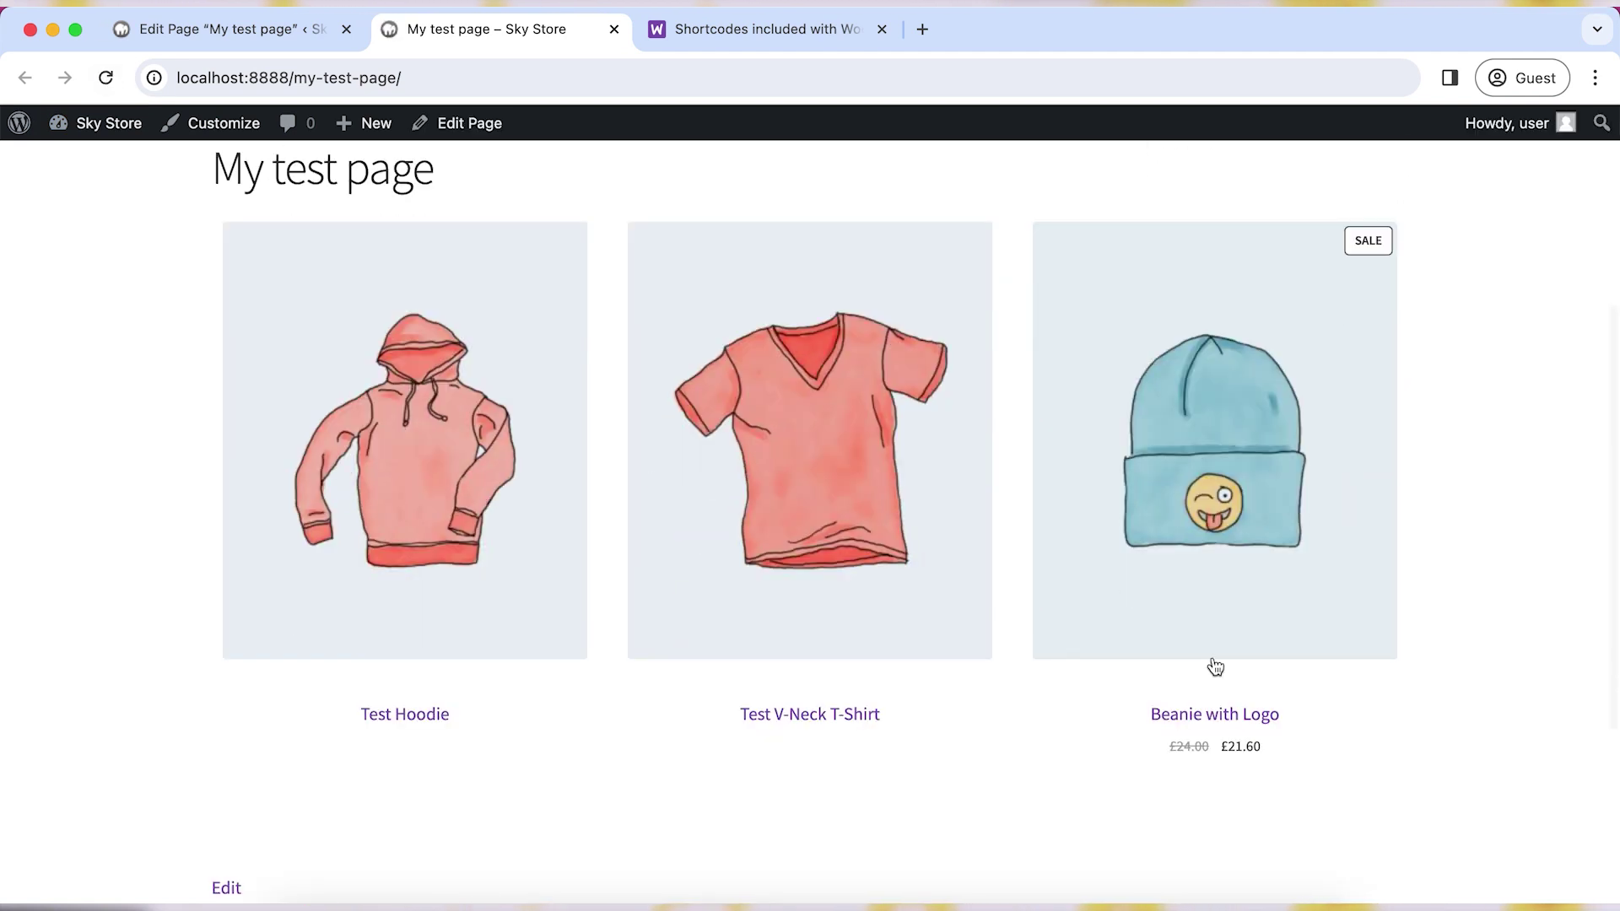
pyautogui.scroll(-4, 831, 726)
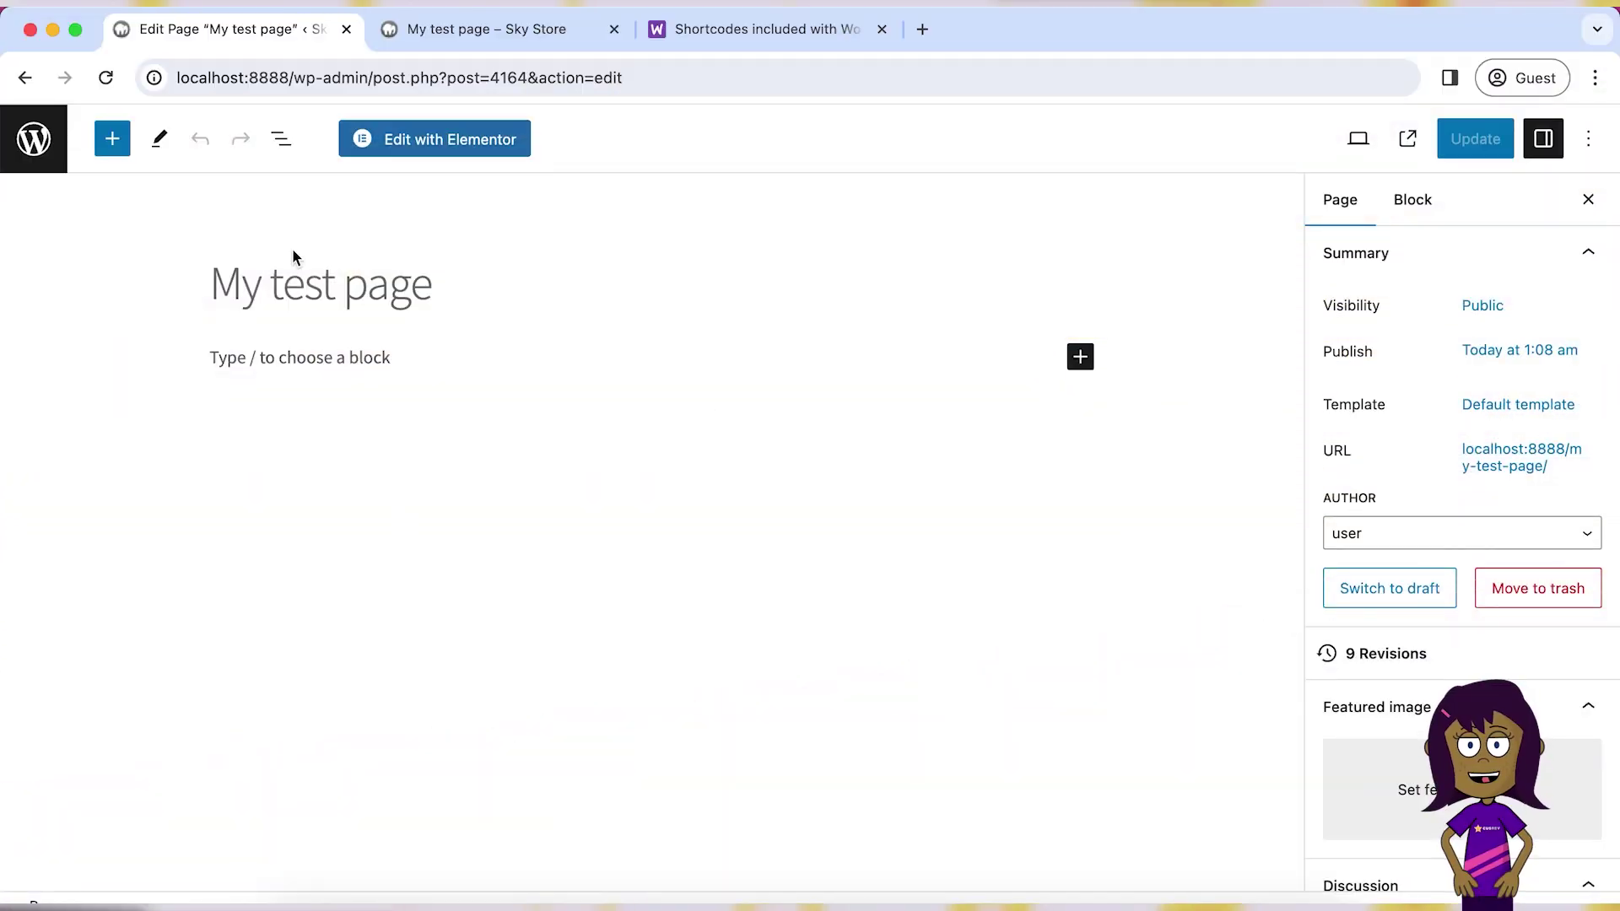
# Step: Open the empty test page for editing with Elementor
pyautogui.click(420, 143)
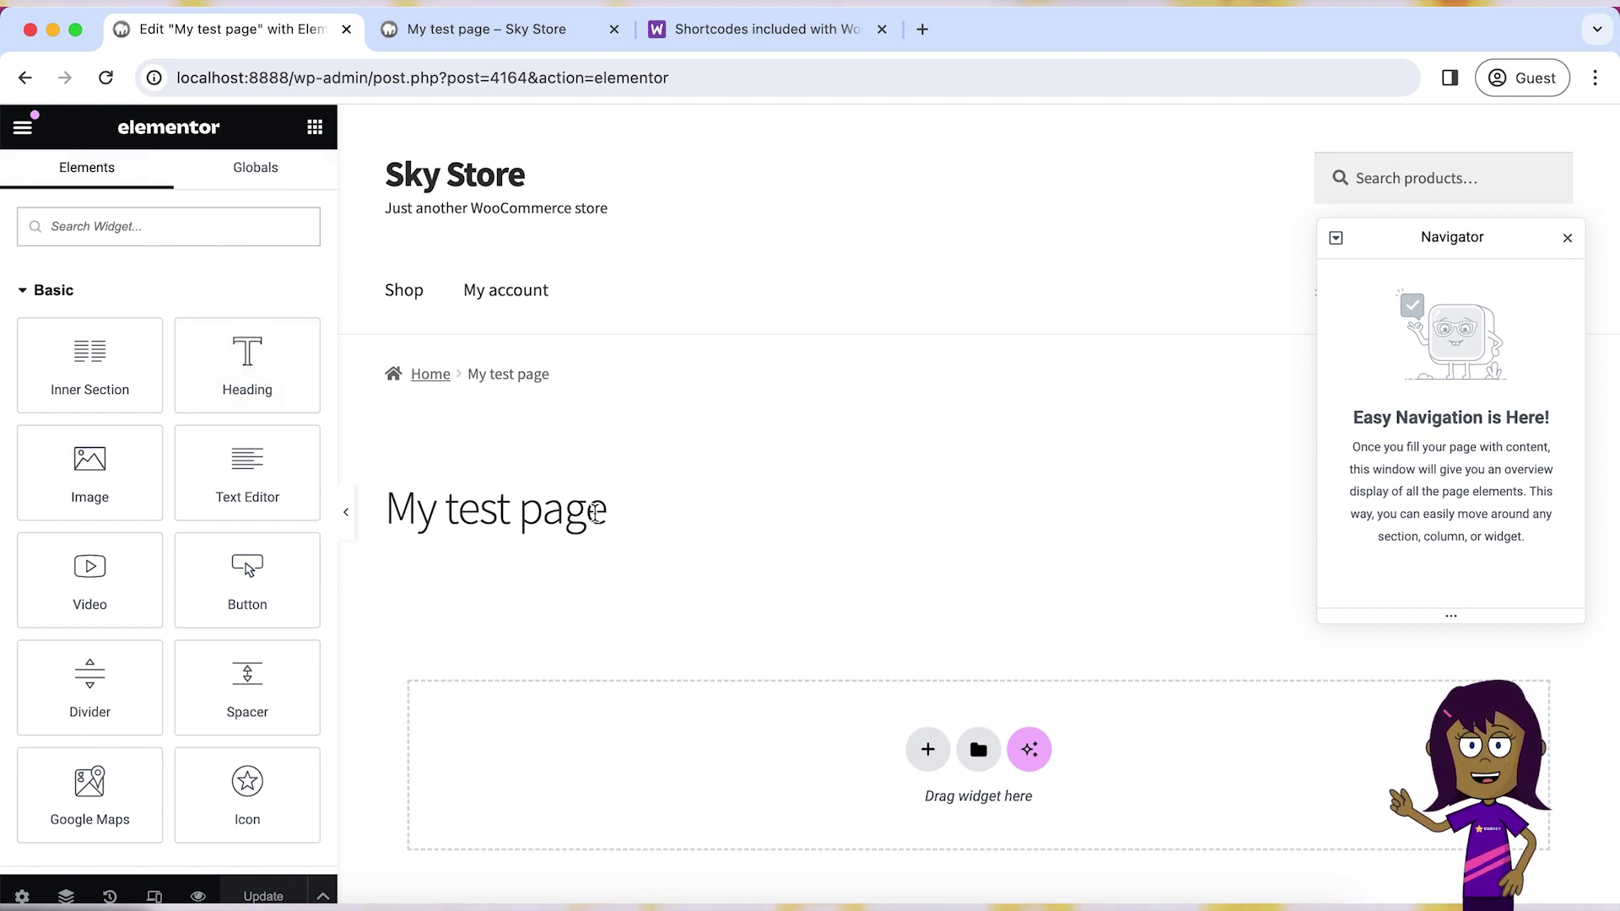
pyautogui.scroll(-2, 595, 511)
pyautogui.scroll(1, 593, 511)
pyautogui.scroll(-1, 919, 641)
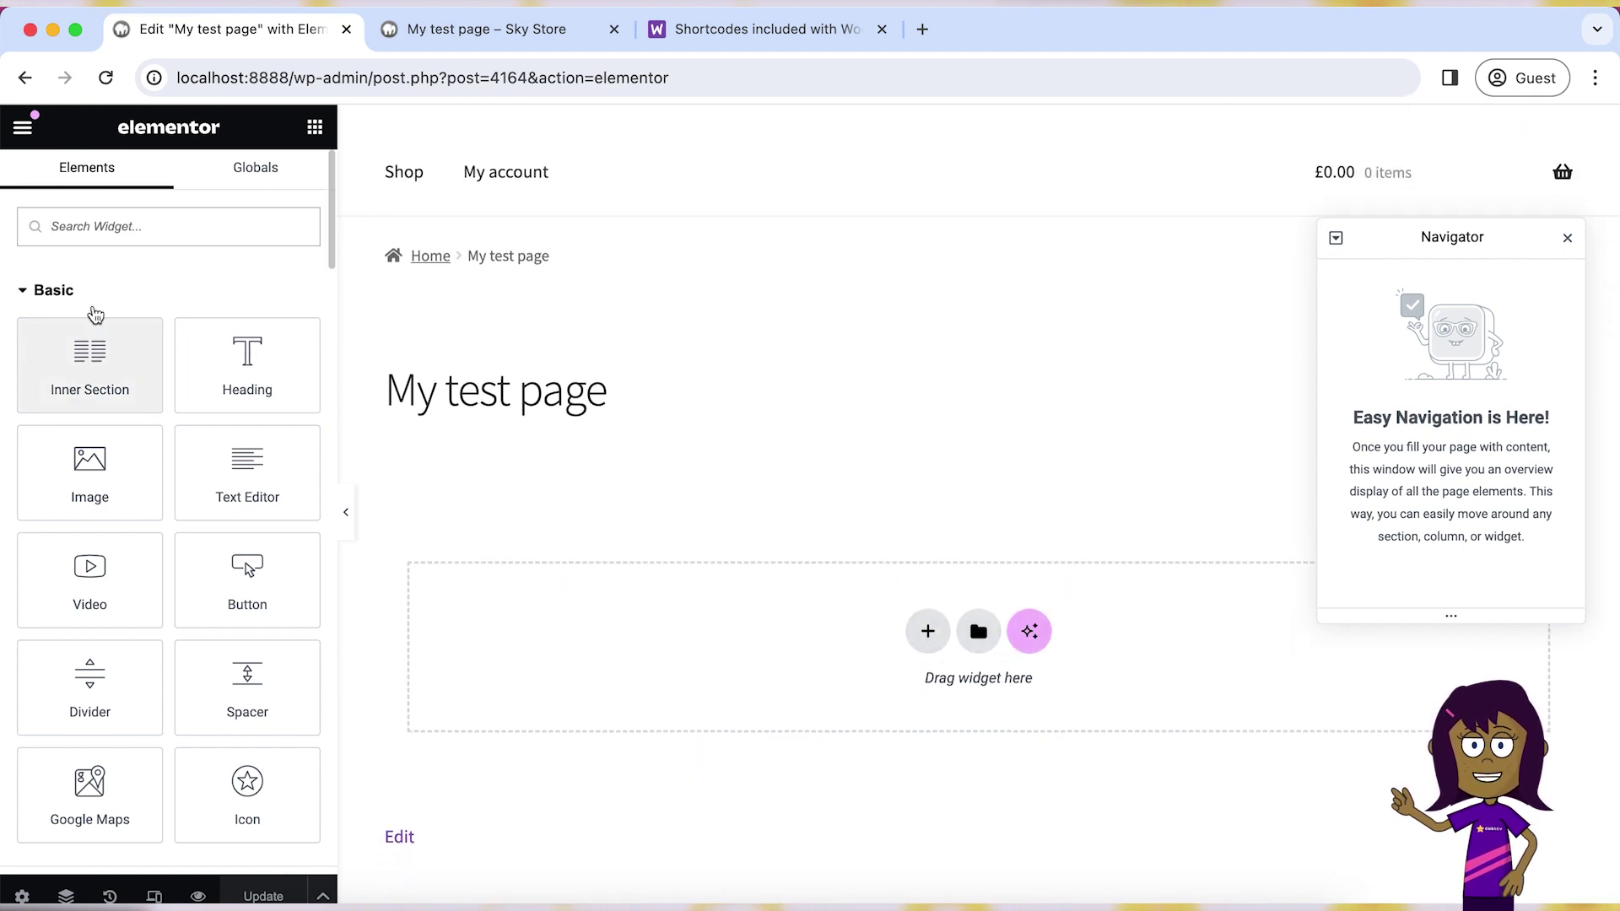
# Step: Look up the Products widget among Elementor's WooCommerce widgets, read its Pro notice and close it
pyautogui.click(46, 290)
pyautogui.click(47, 345)
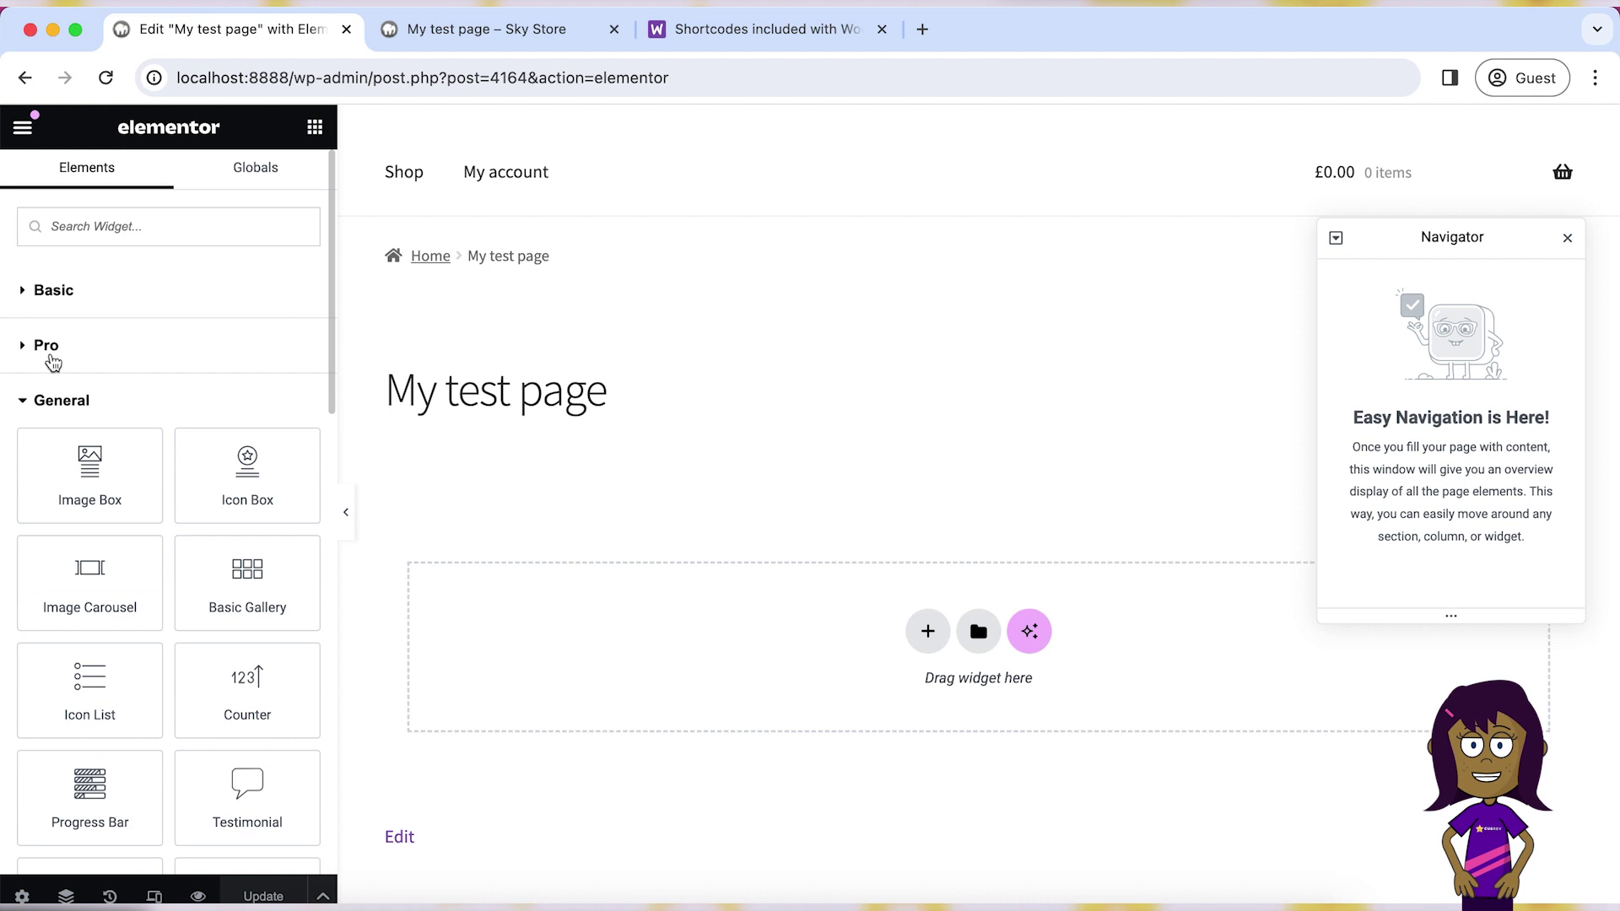
pyautogui.click(54, 403)
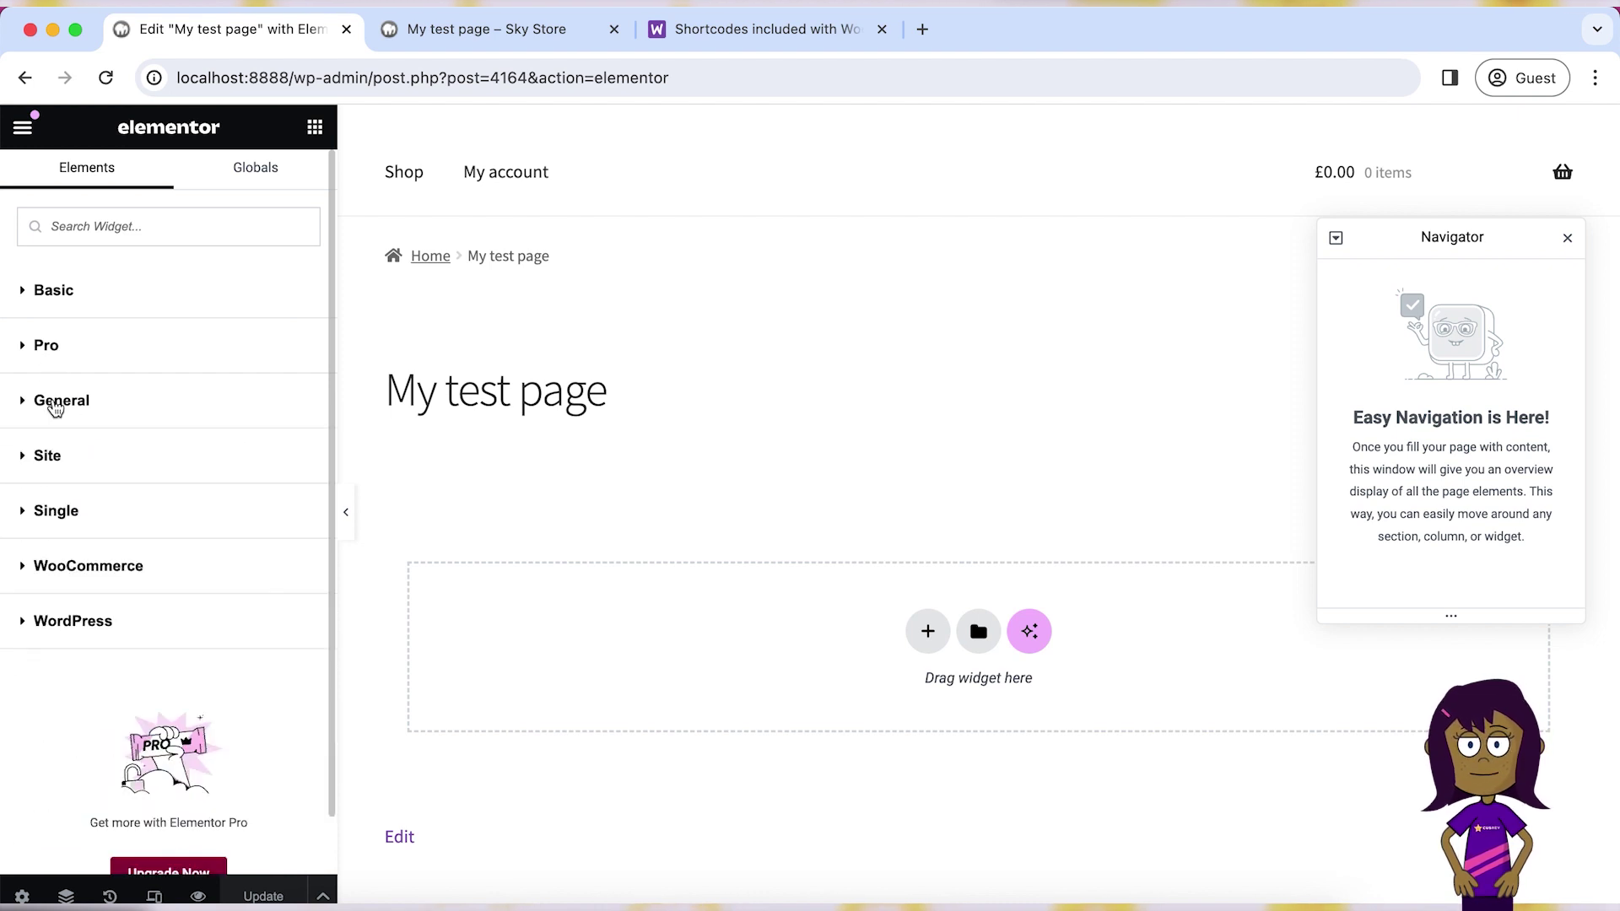
pyautogui.click(86, 566)
pyautogui.scroll(-3, 84, 579)
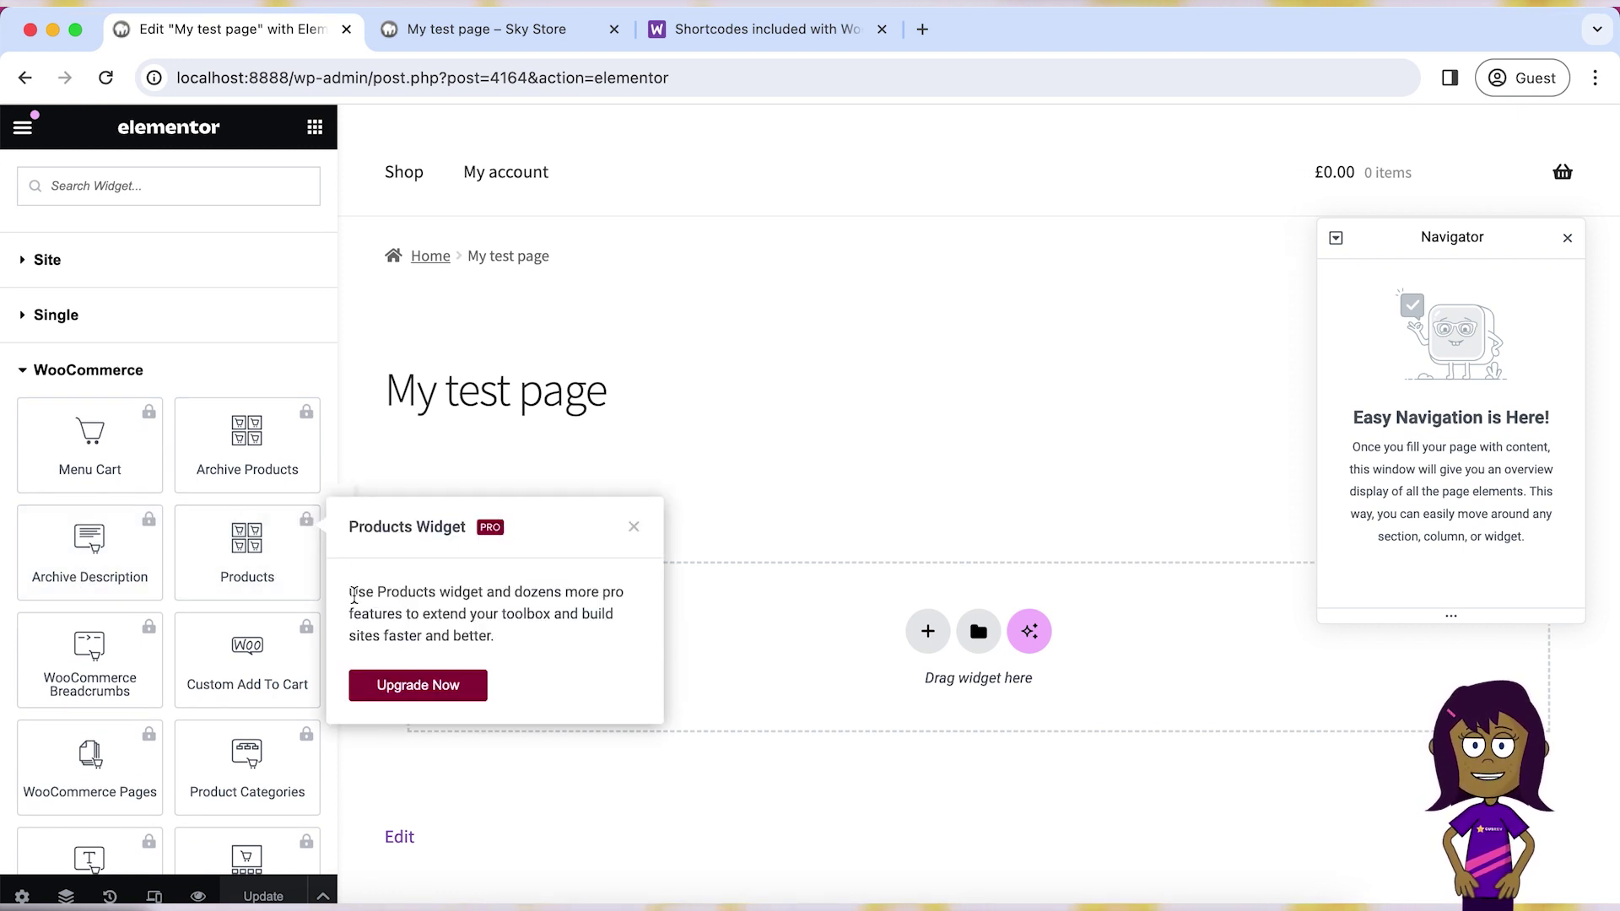
pyautogui.moveTo(354, 595); pyautogui.dragTo(498, 642)
pyautogui.click(244, 553)
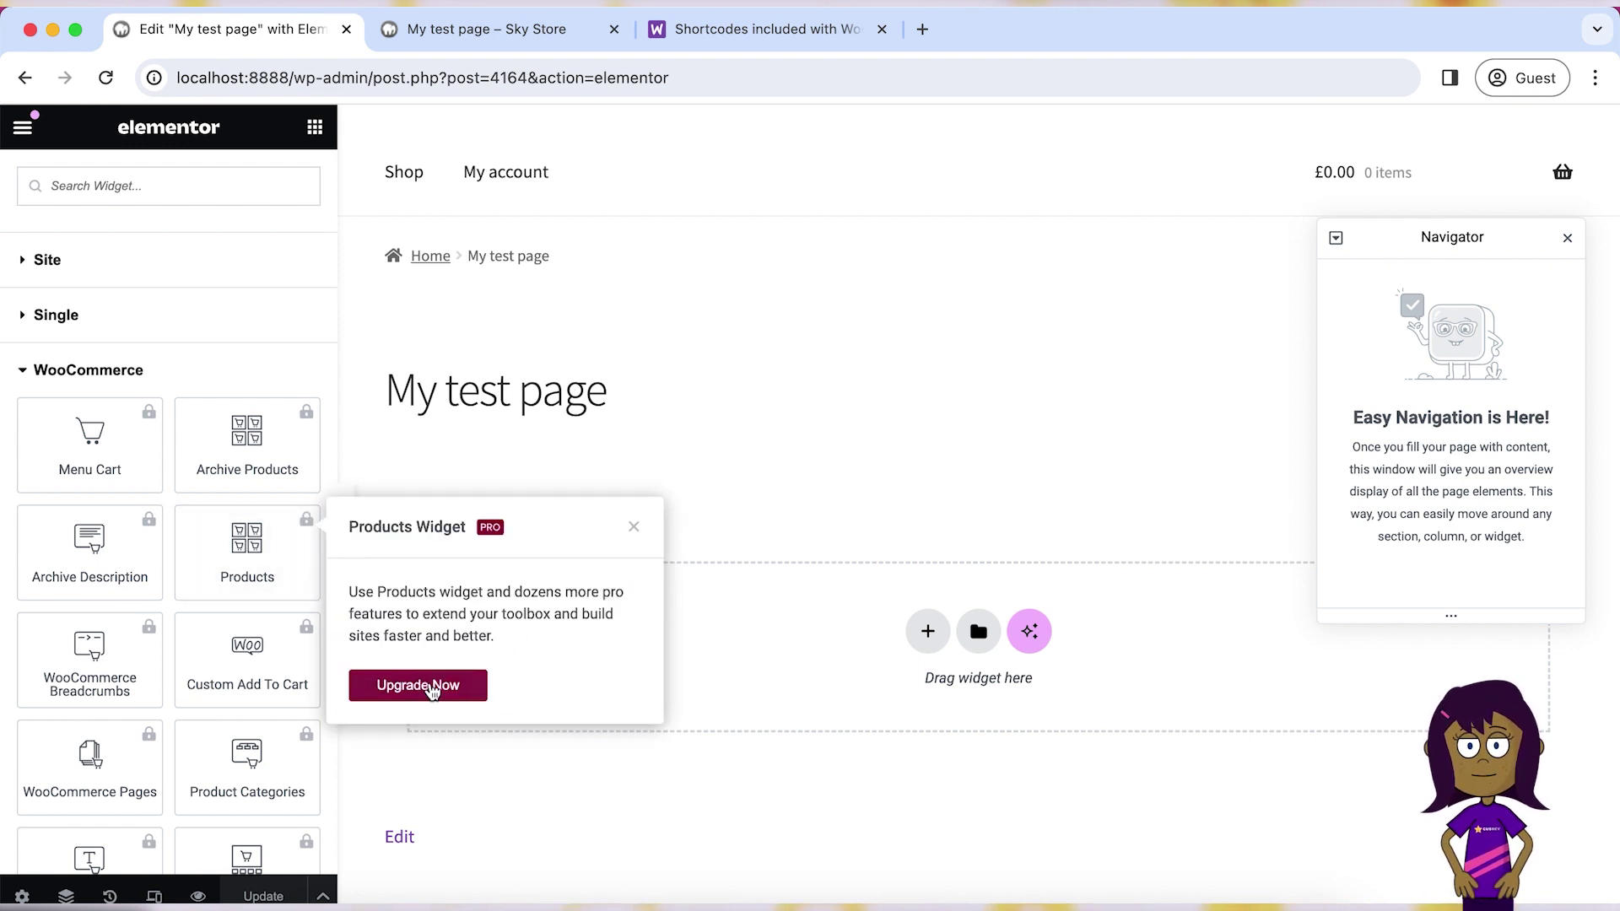
pyautogui.click(633, 530)
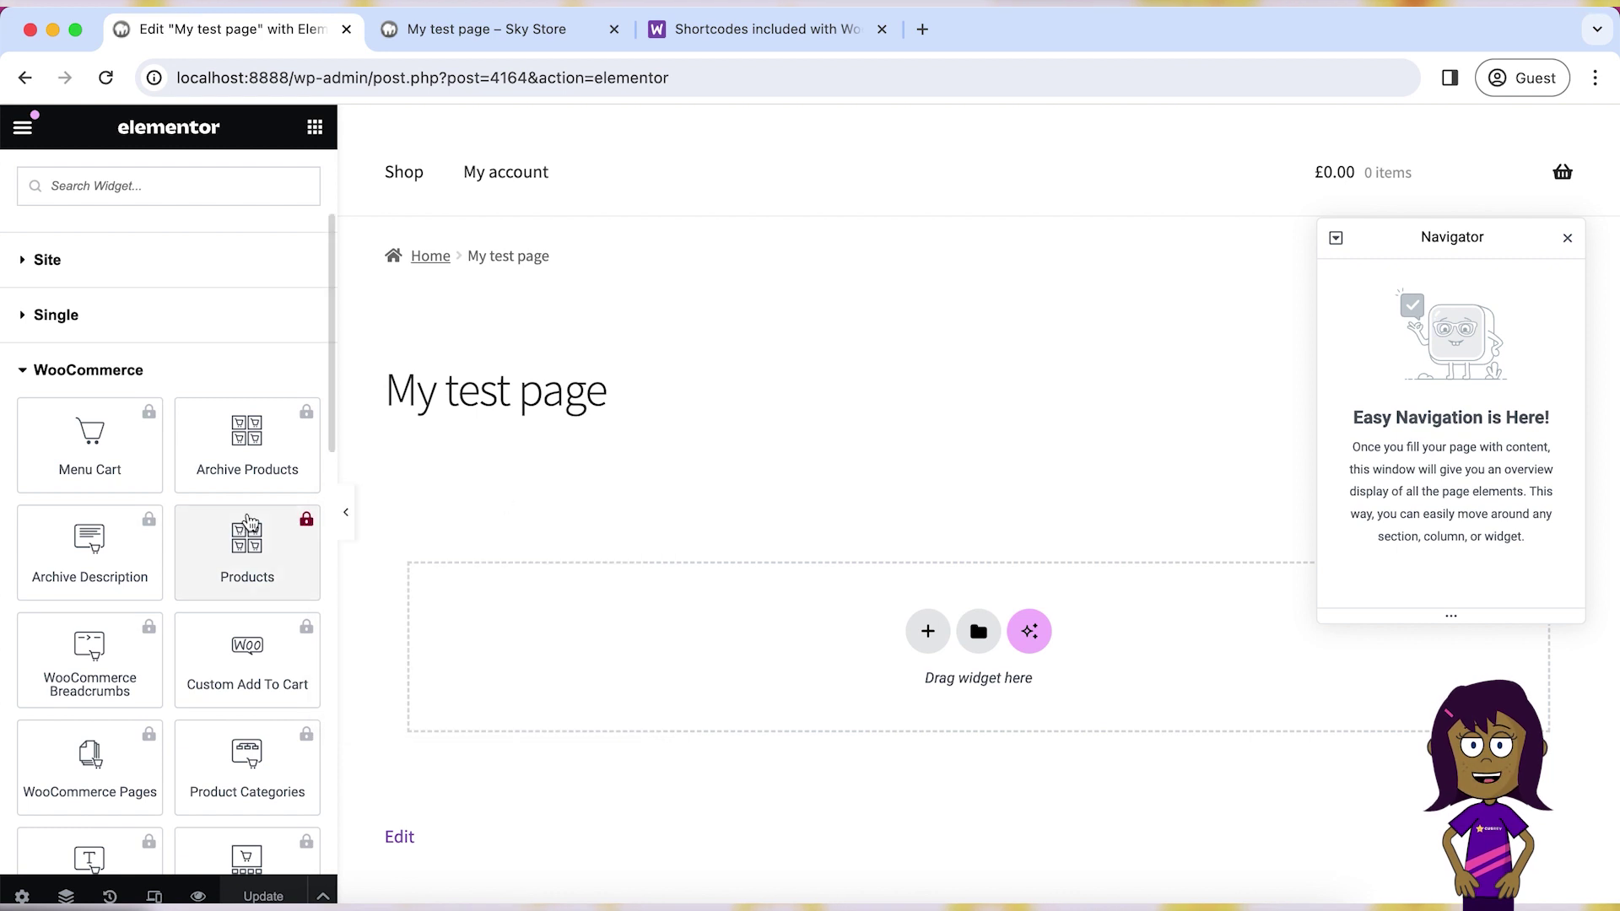
# Step: Find the Shortcode widget among Elementor's General widgets and add it to the test page
pyautogui.scroll(3, 71, 489)
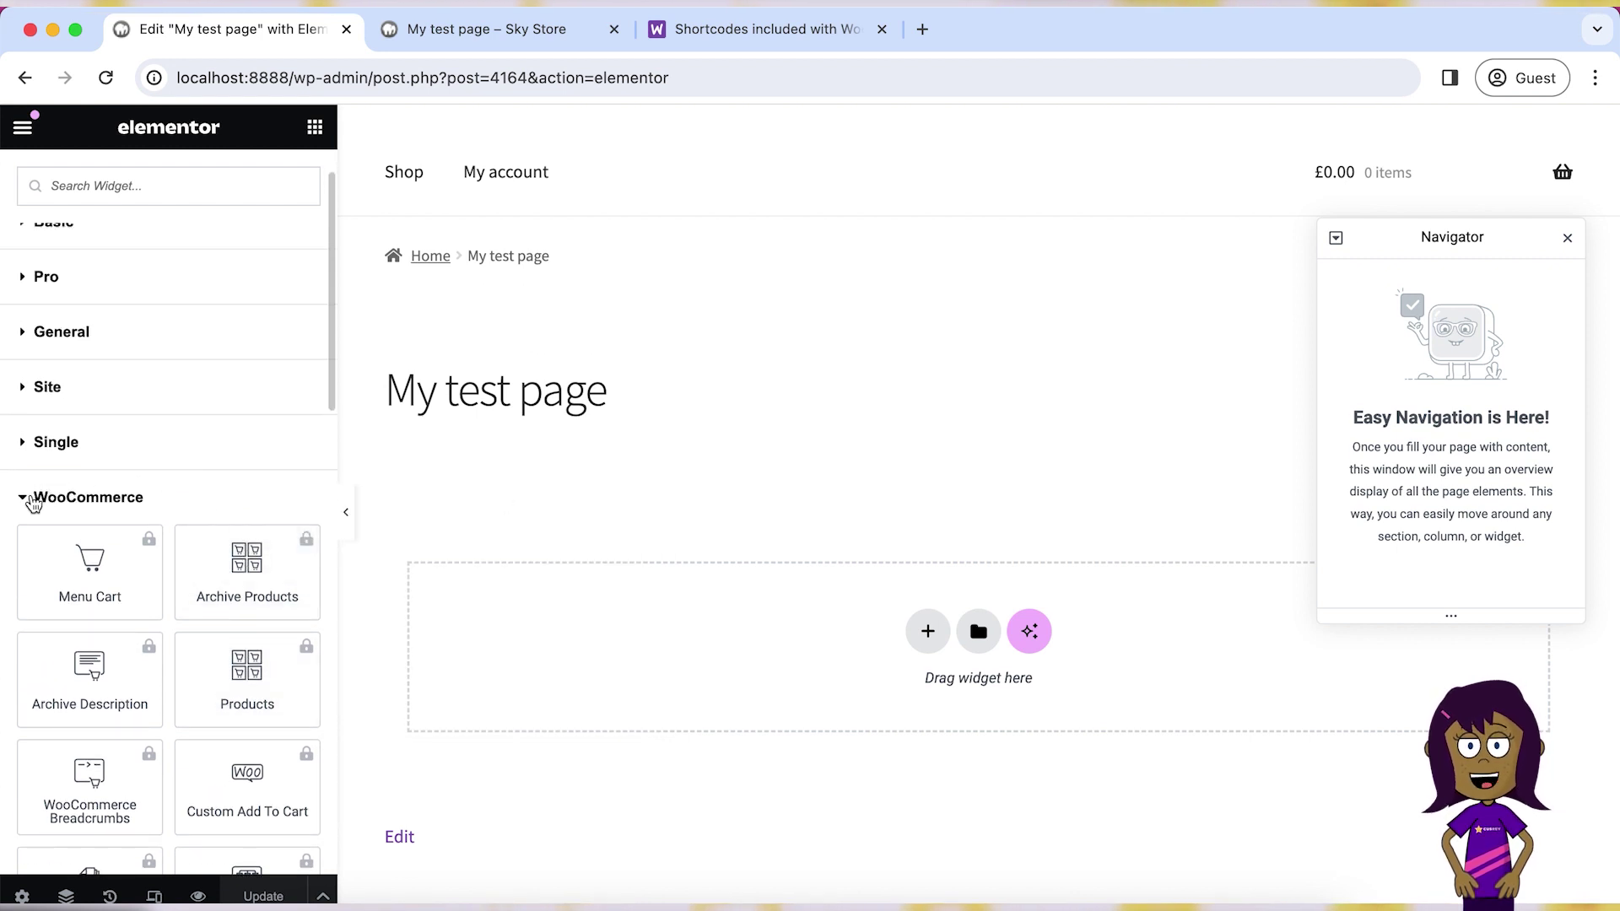
pyautogui.click(33, 501)
pyautogui.scroll(2, 150, 466)
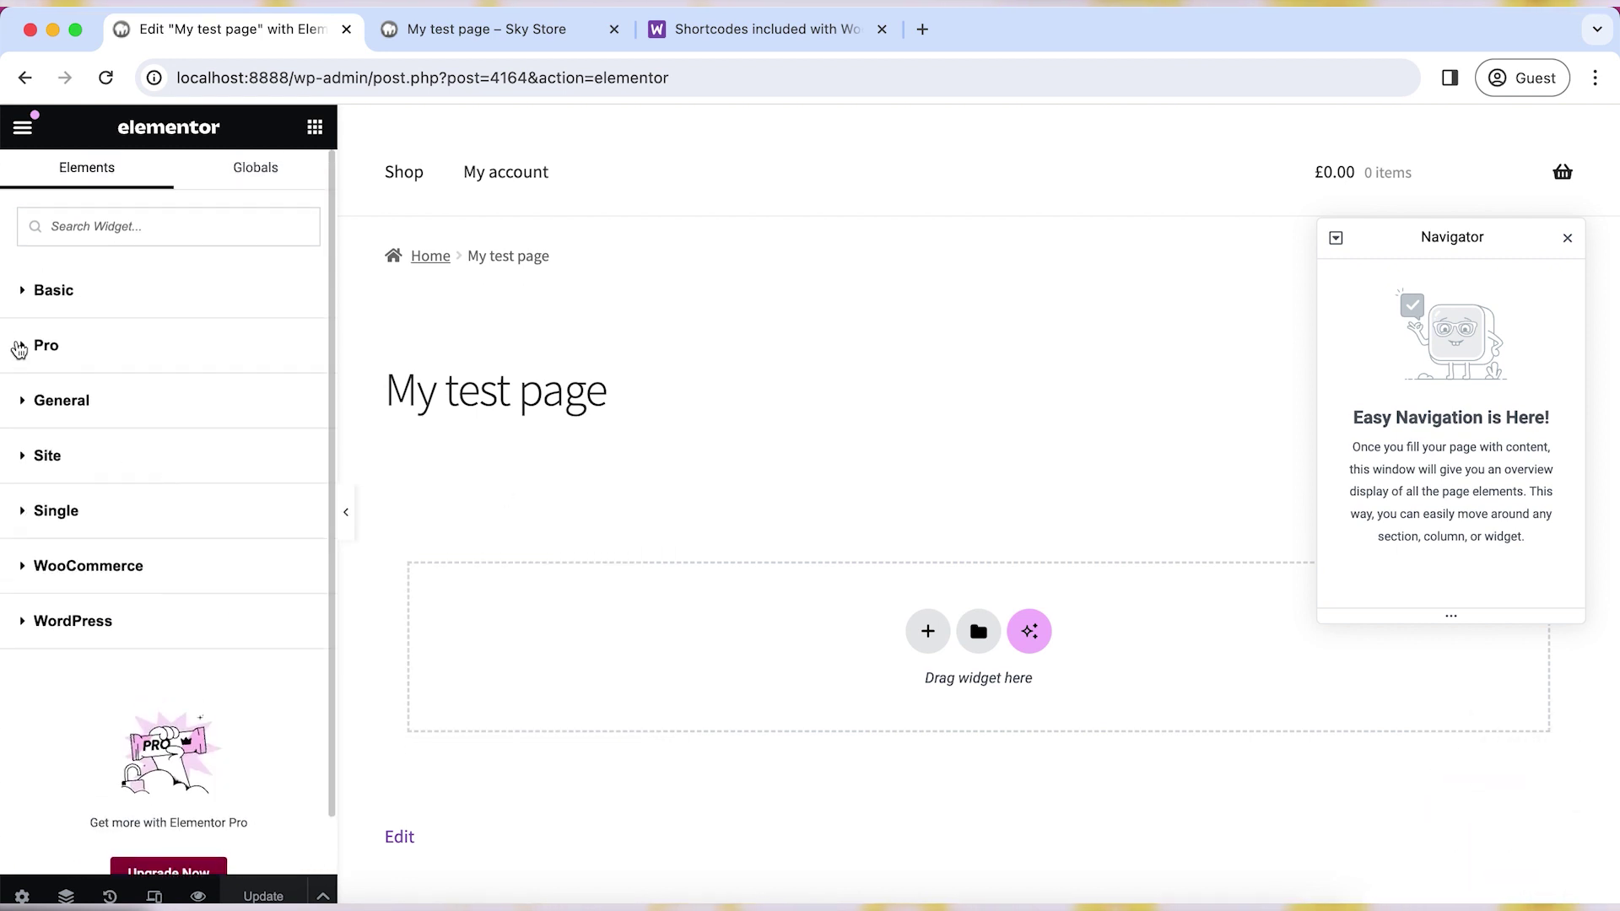
pyautogui.click(34, 296)
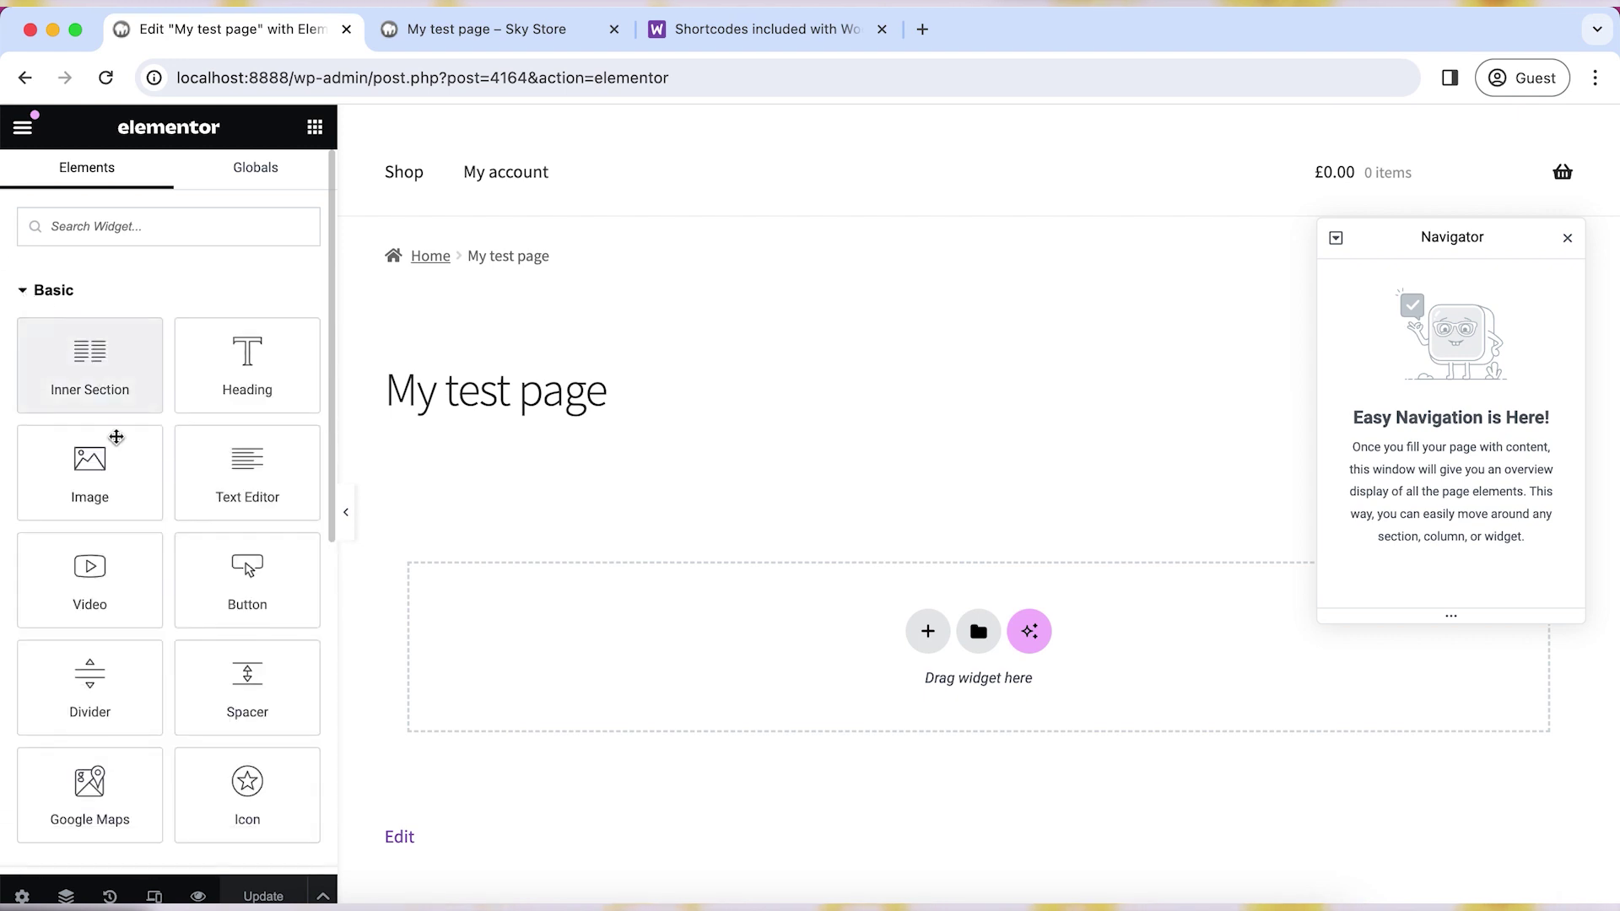
pyautogui.click(40, 292)
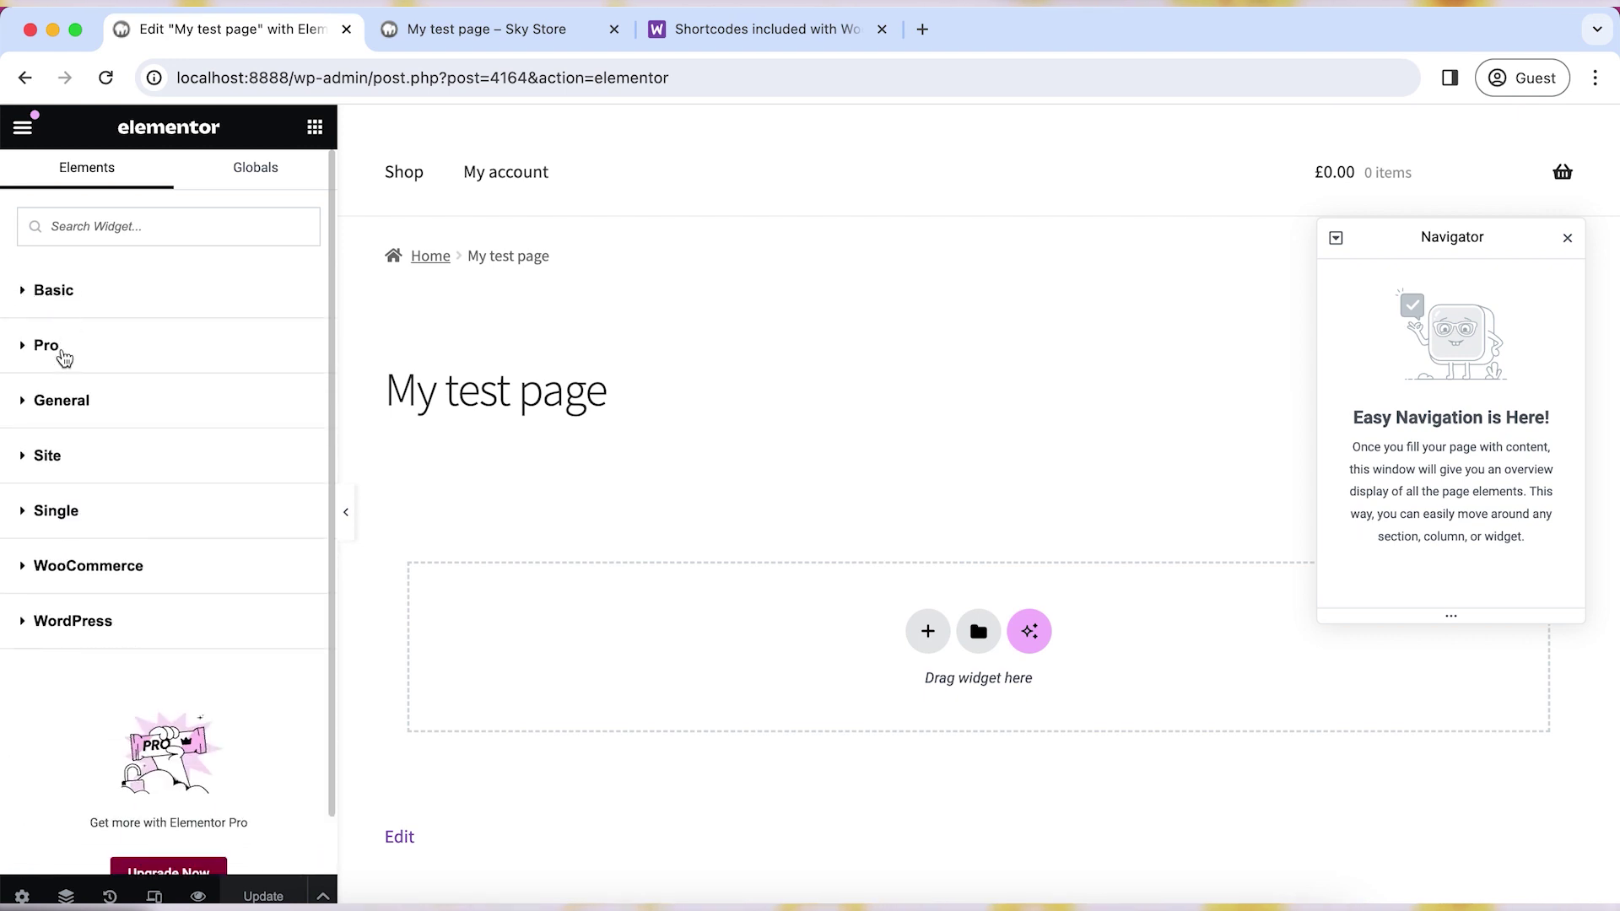
pyautogui.click(71, 403)
pyautogui.scroll(-3, 131, 489)
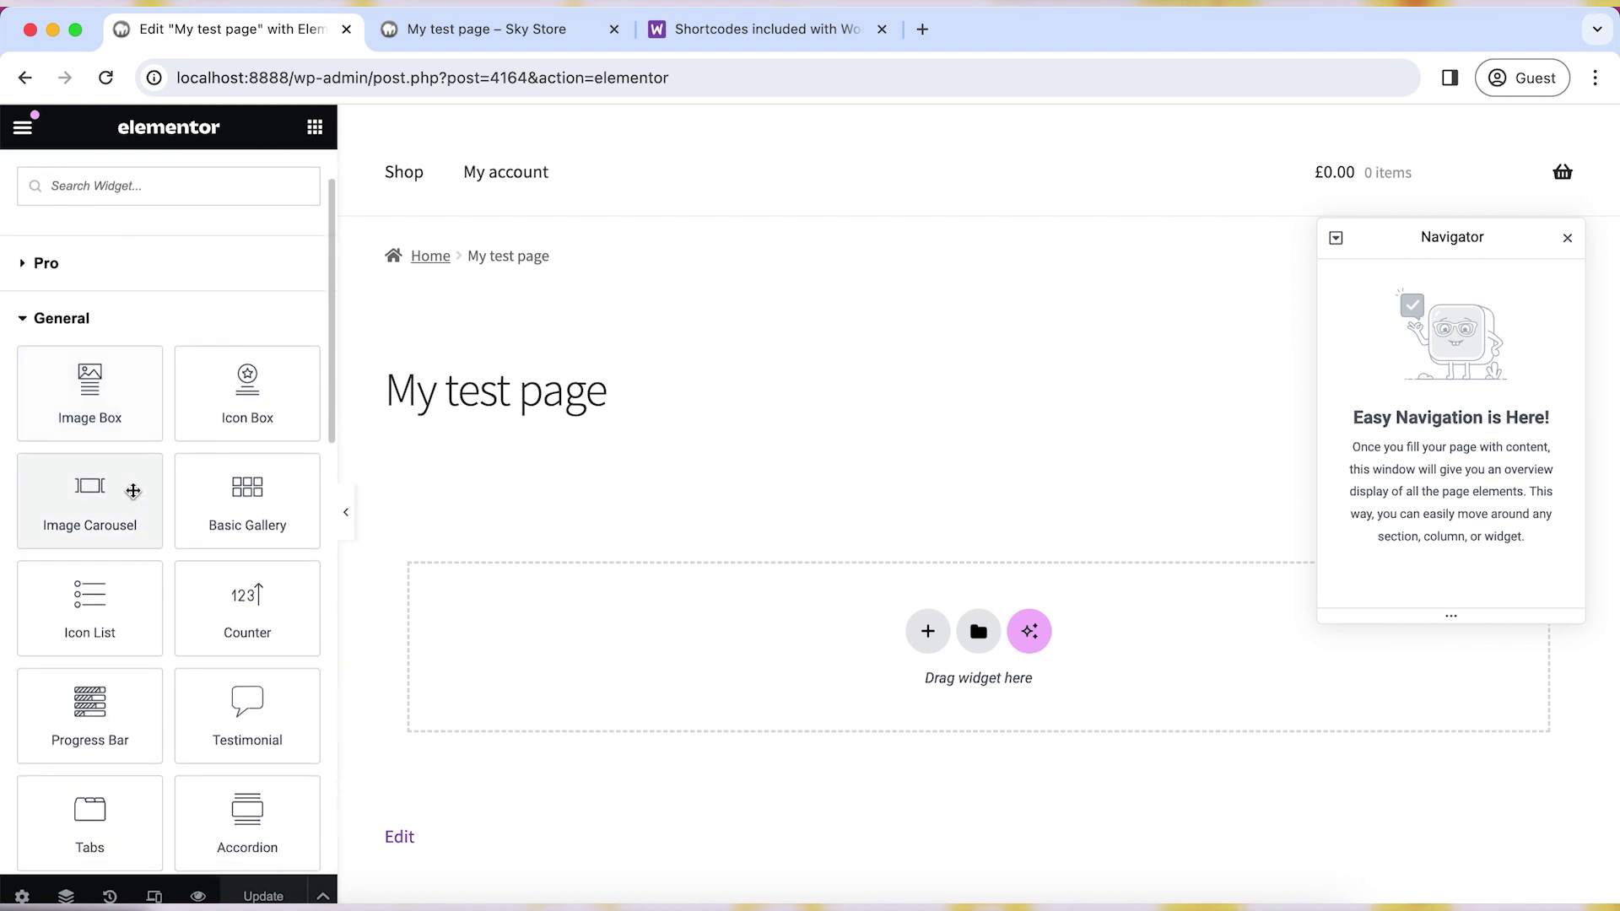
pyautogui.scroll(-5, 133, 491)
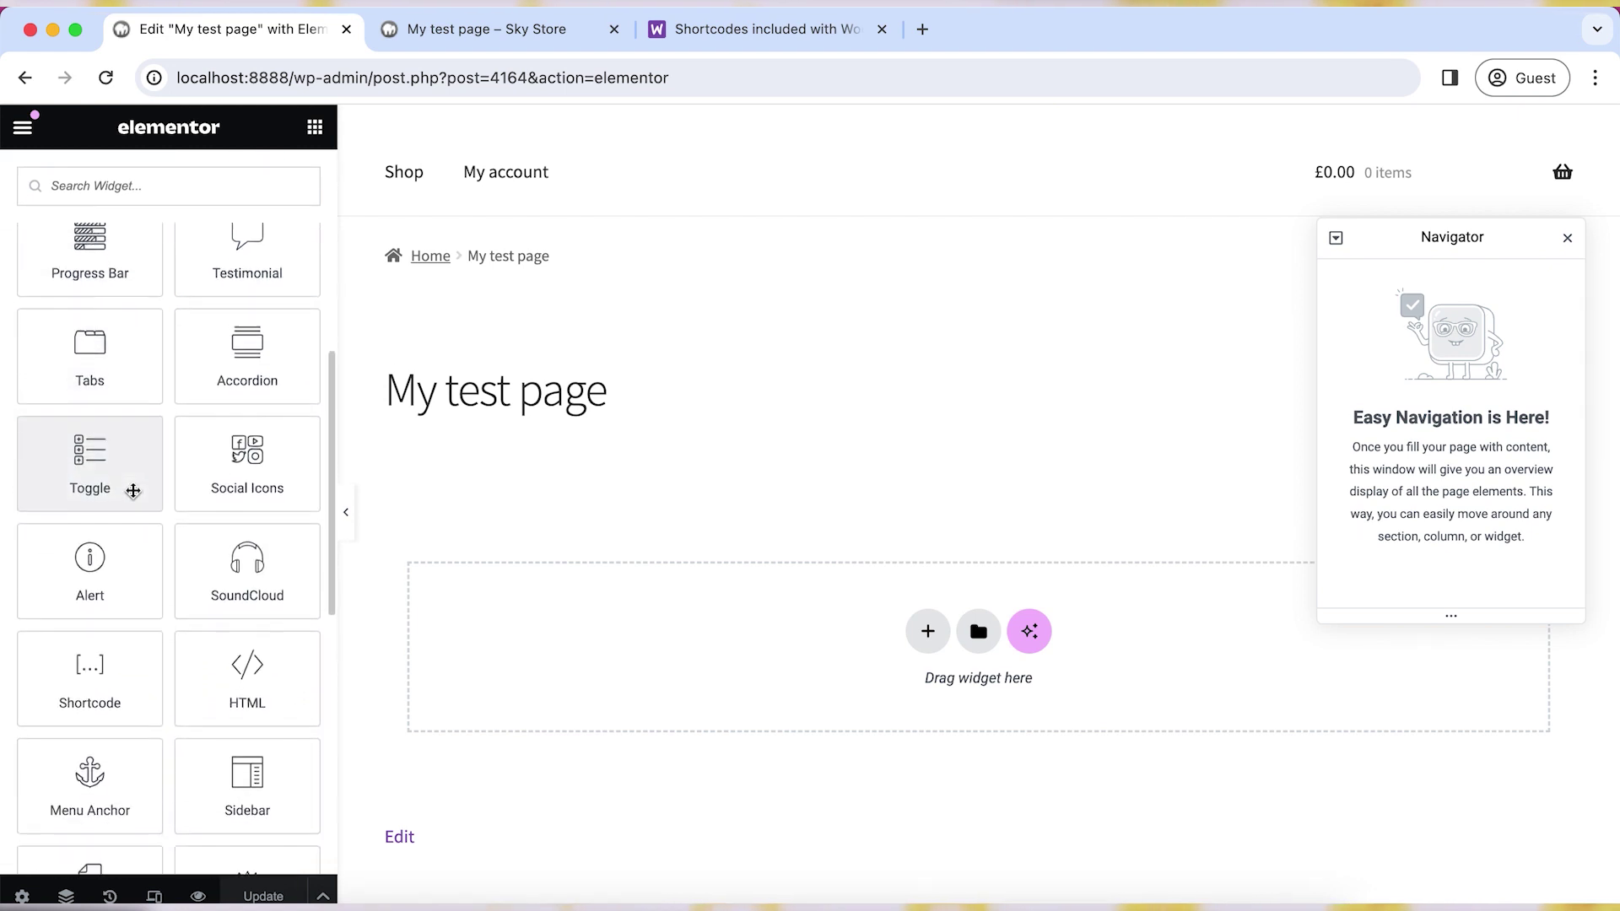
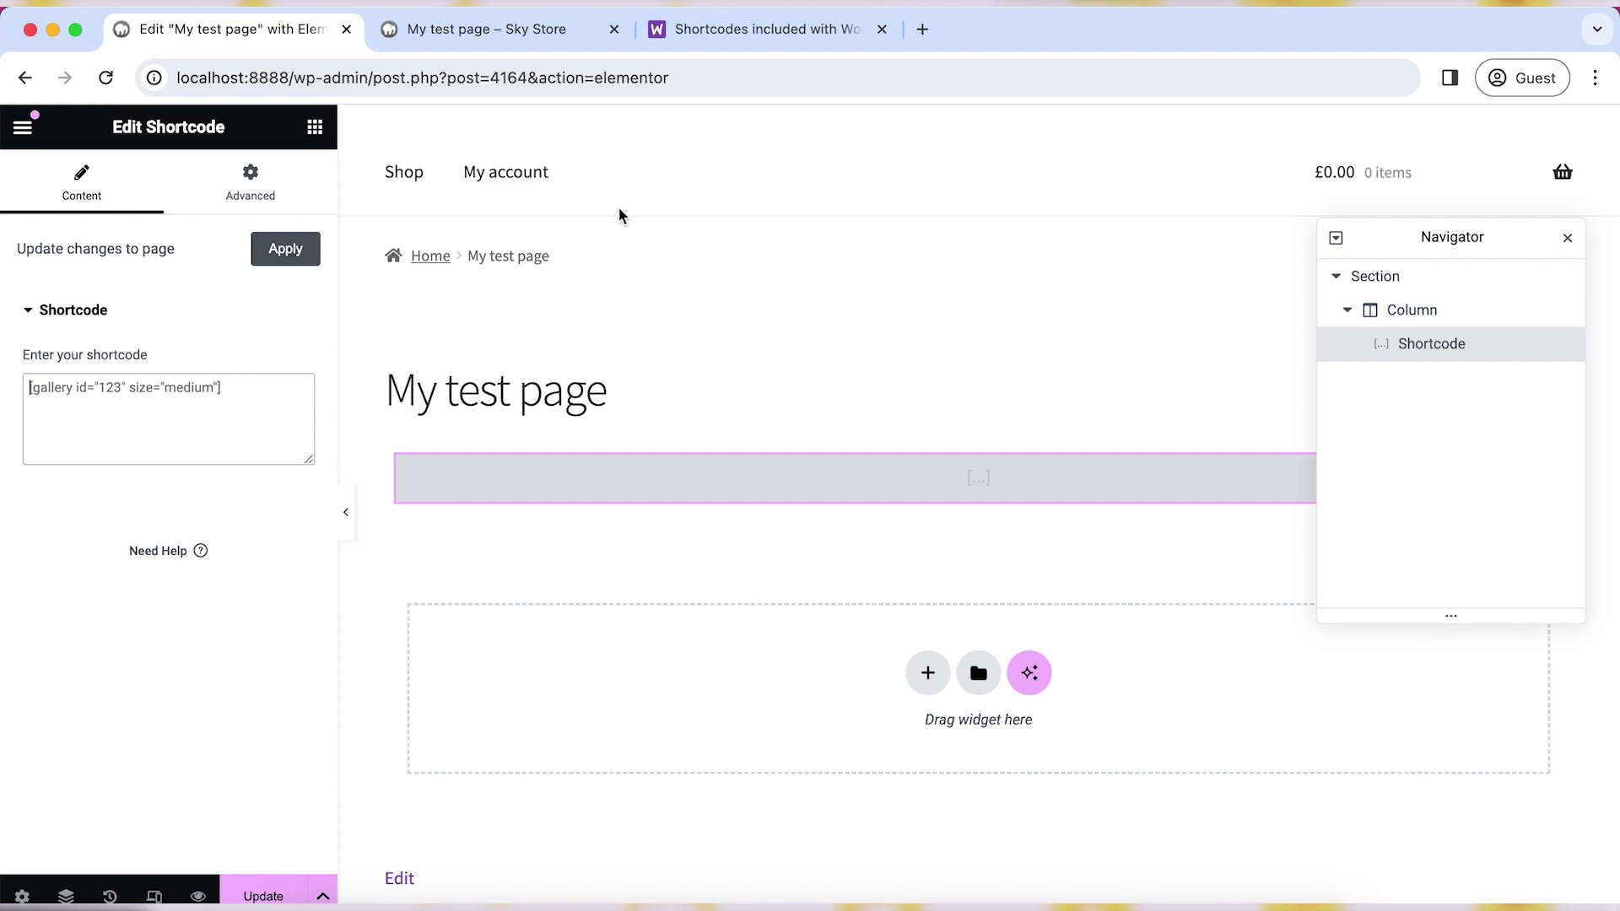
# Step: Copy the [products] shortcode from the Products section of the WooCommerce shortcodes documentation
pyautogui.click(763, 30)
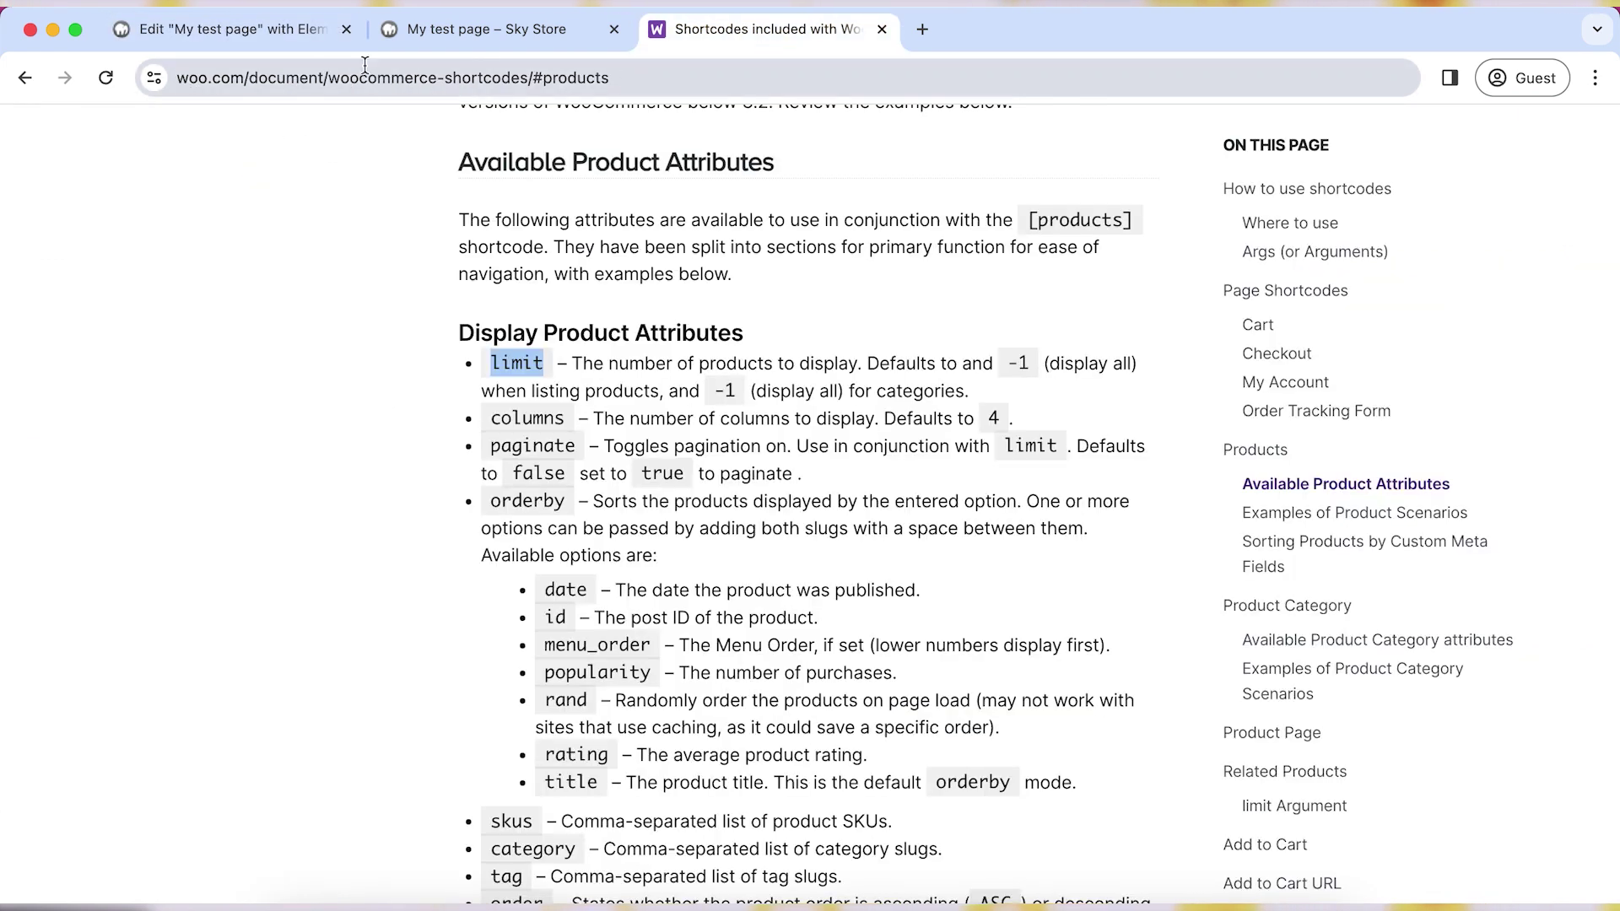
pyautogui.scroll(5, 582, 302)
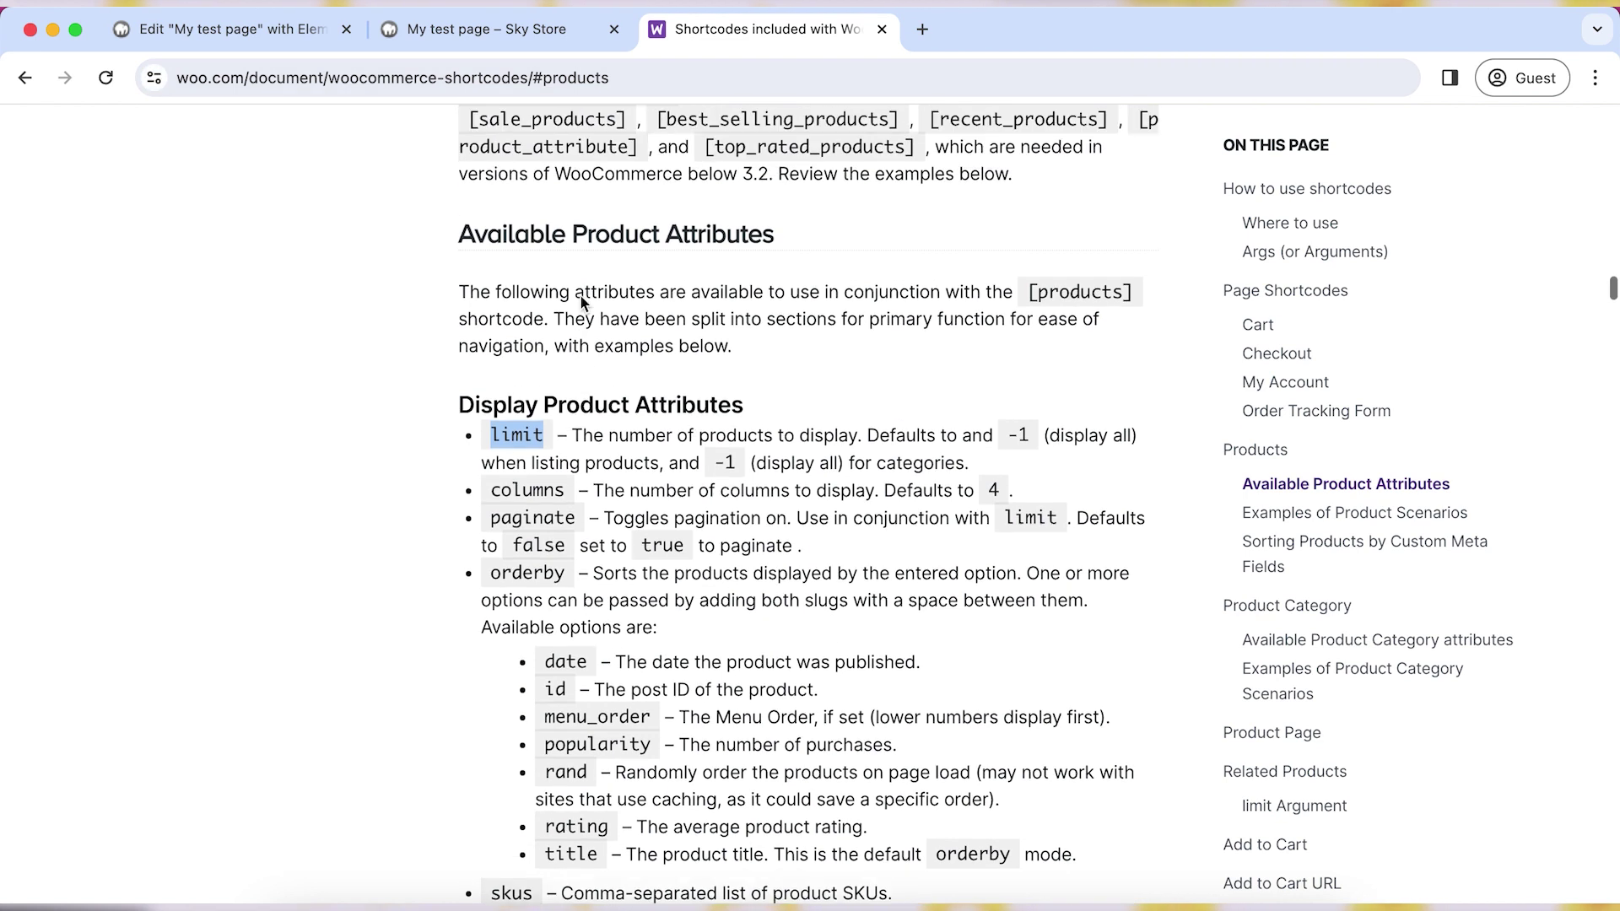
pyautogui.scroll(2, 582, 302)
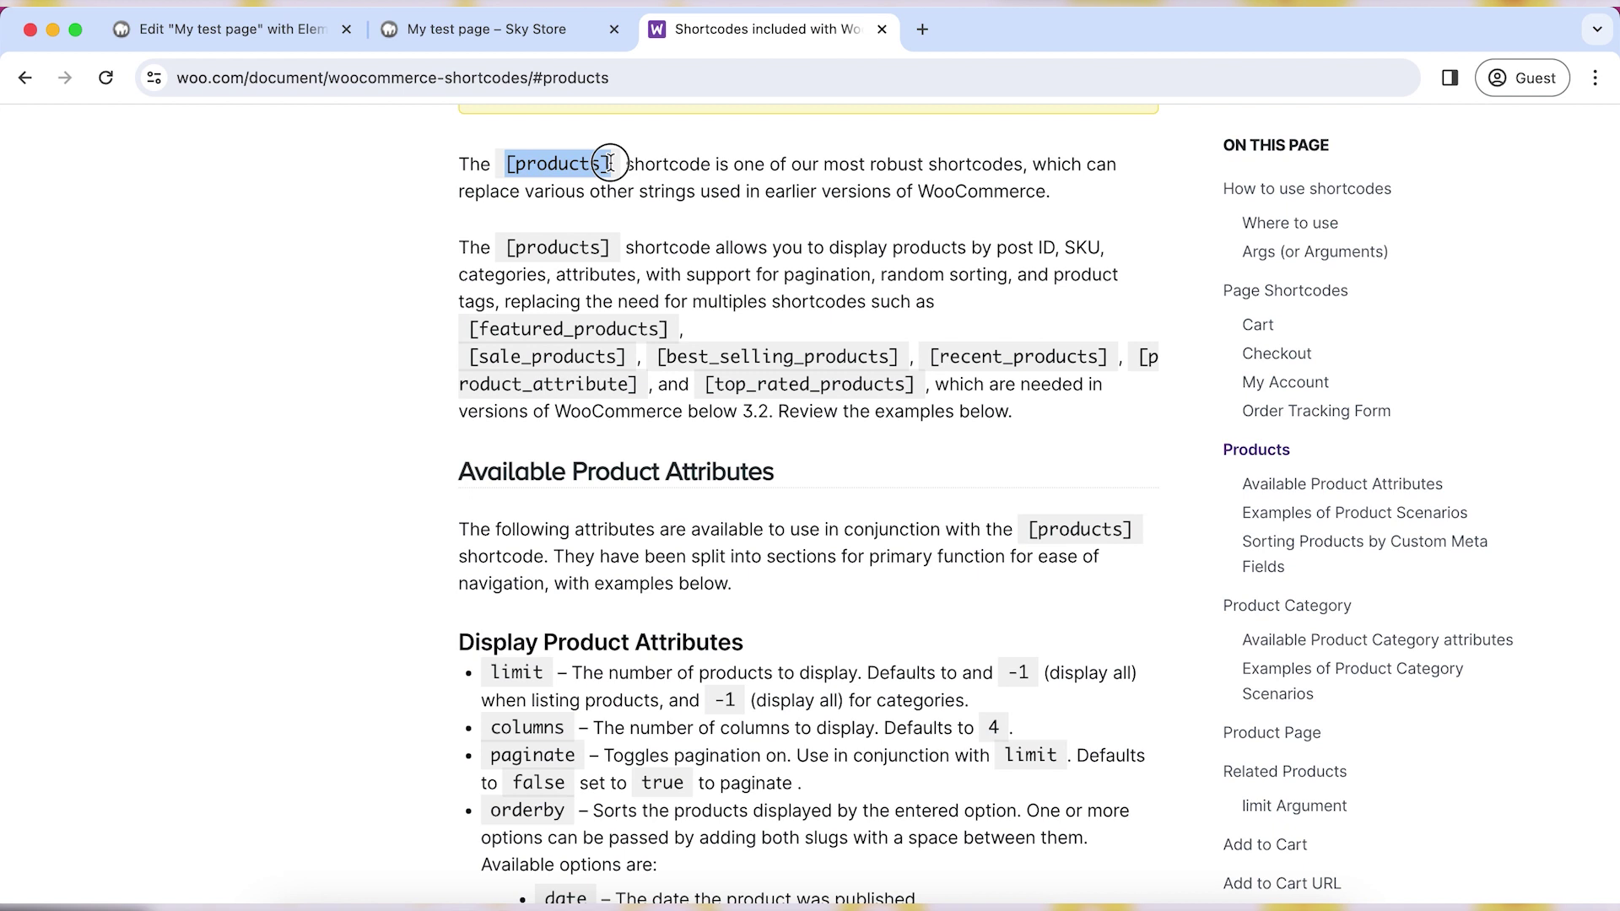
pyautogui.rightClick(562, 152)
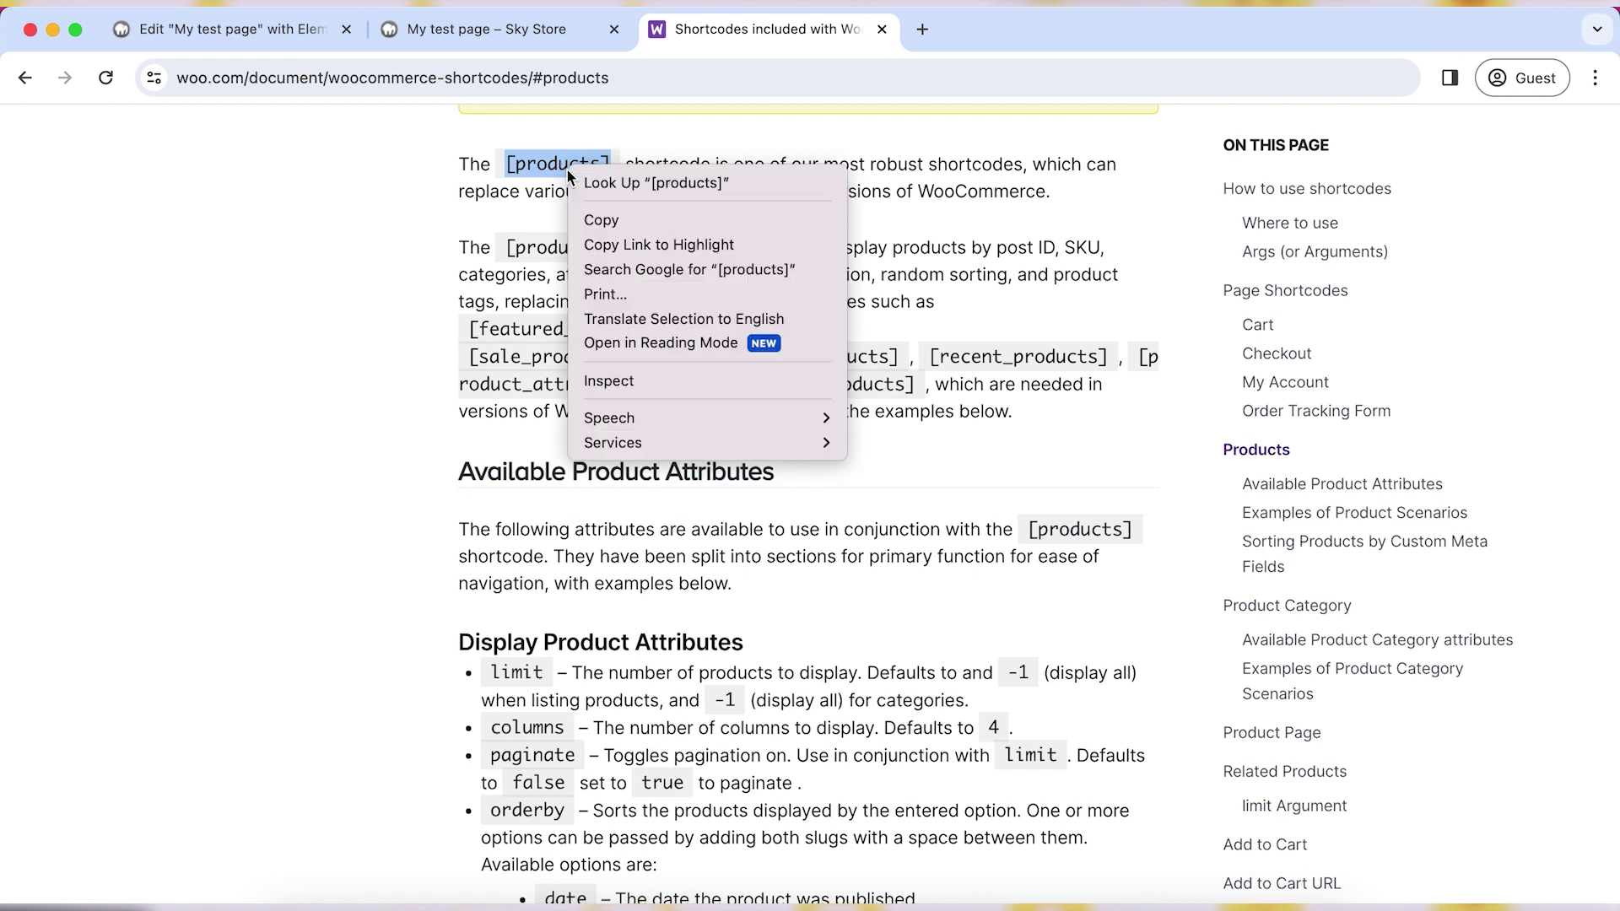
pyautogui.click(613, 221)
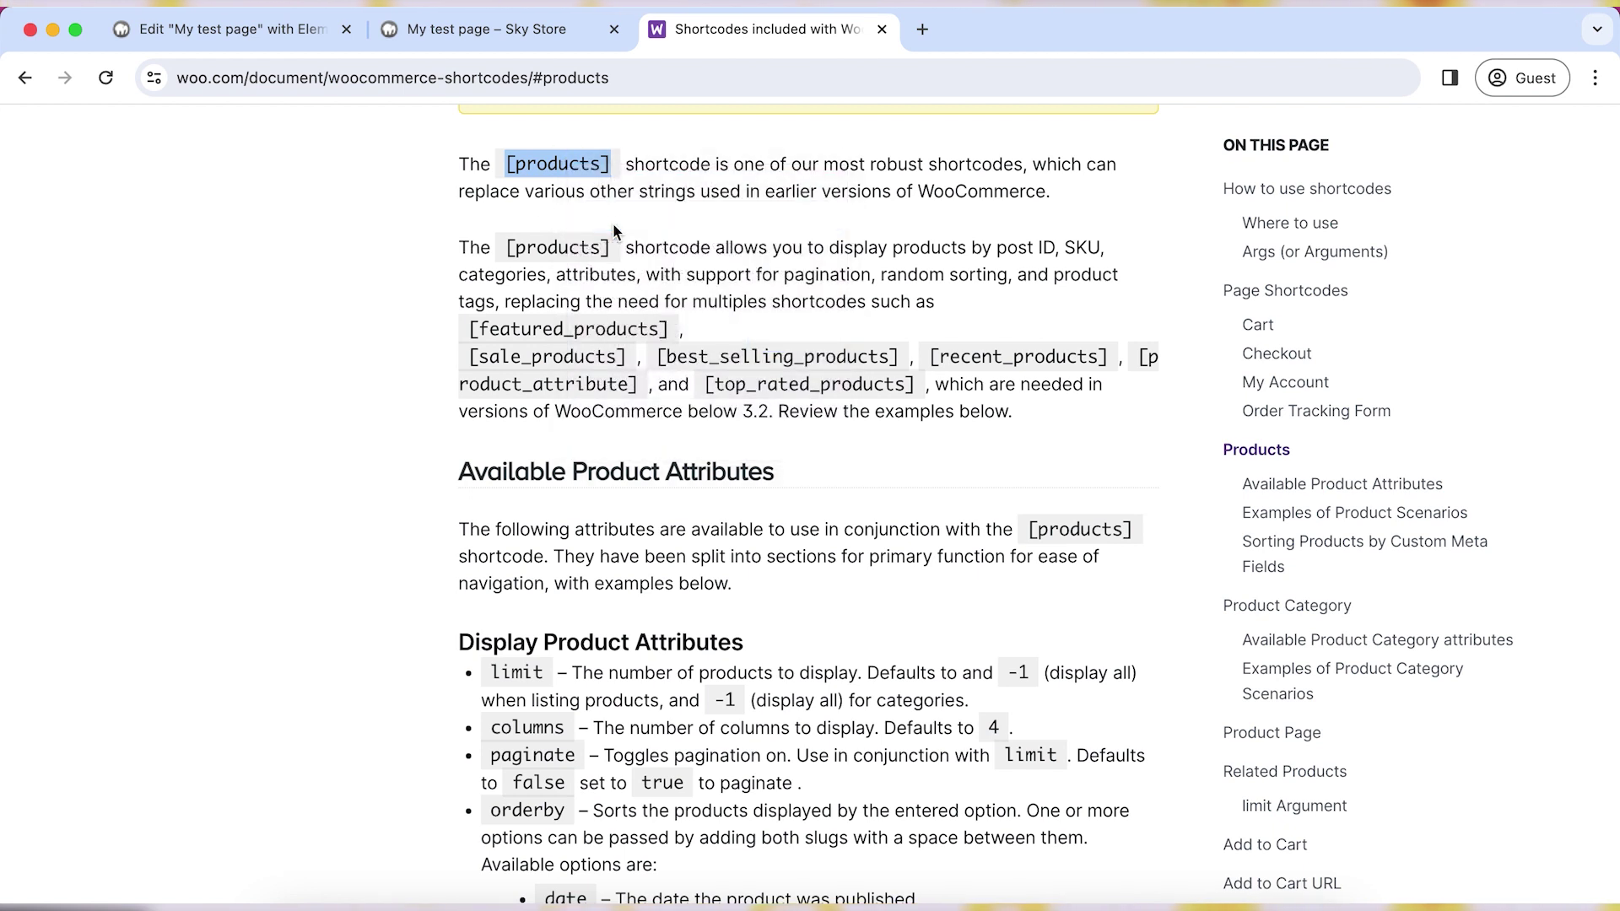
# Step: Paste [products] into the Shortcode widget on the test page, apply it and look through the rendered product grid
pyautogui.click(252, 30)
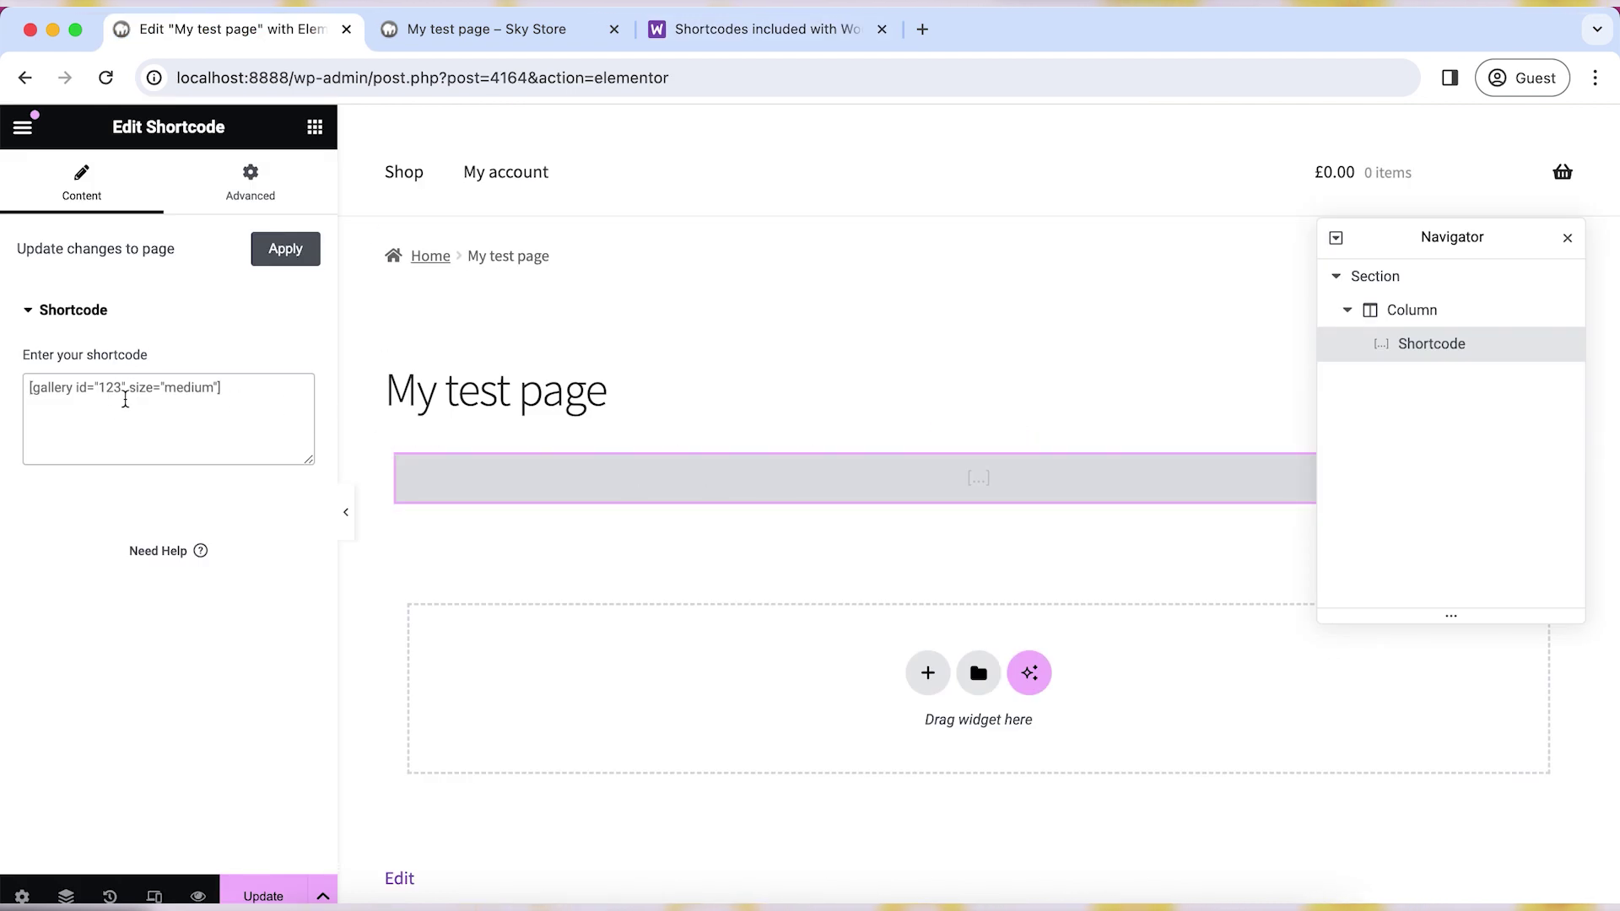
pyautogui.rightClick(82, 398)
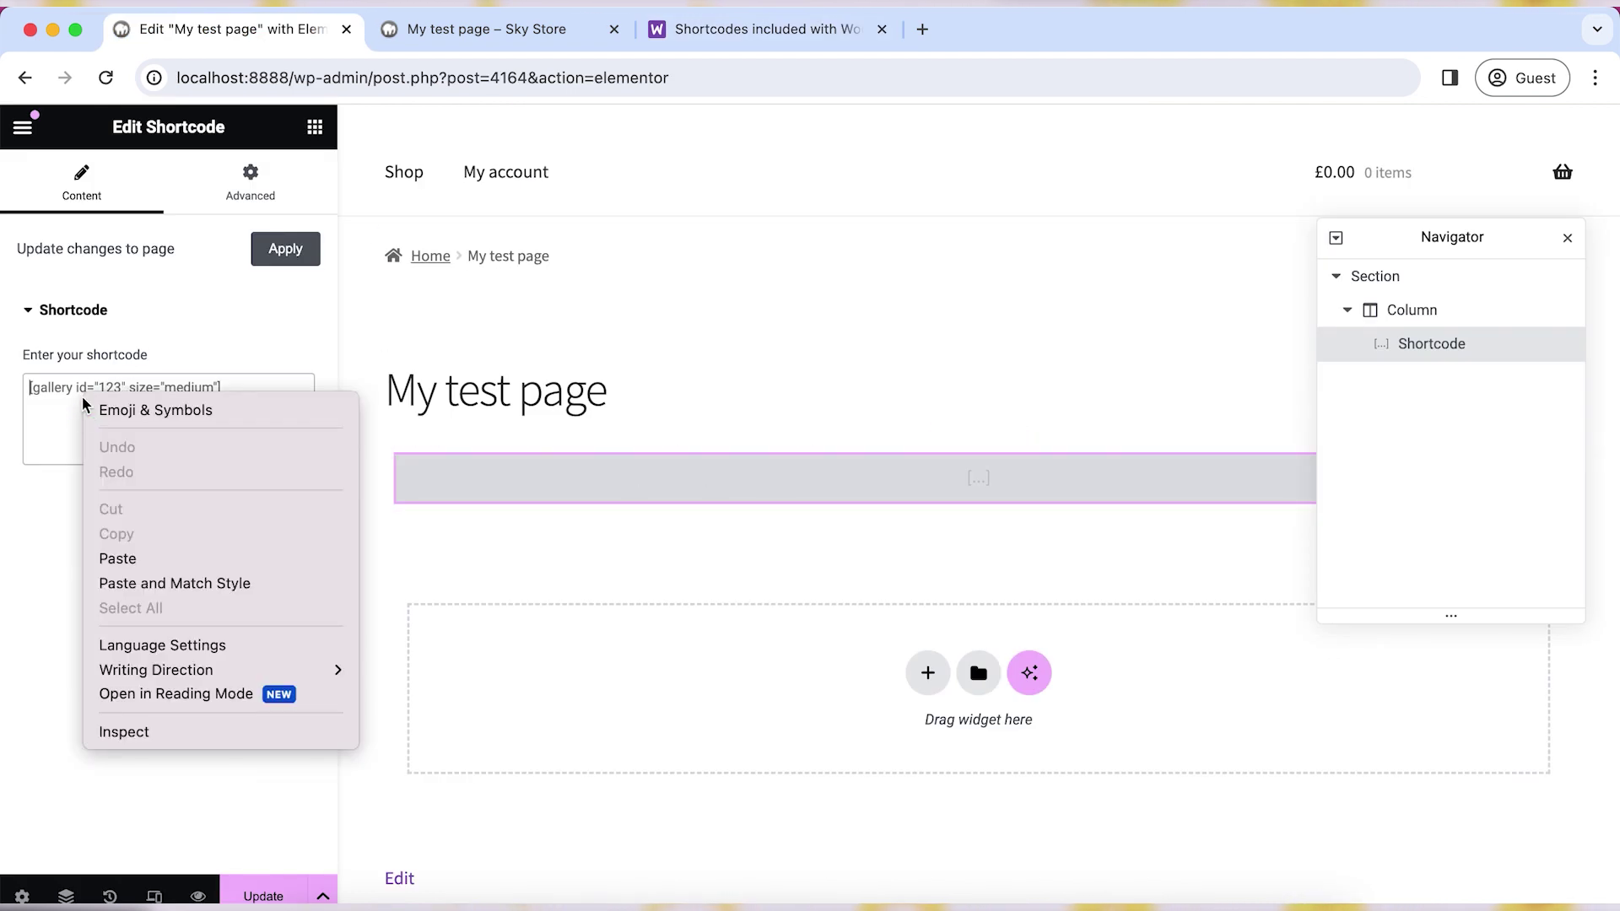
pyautogui.click(159, 554)
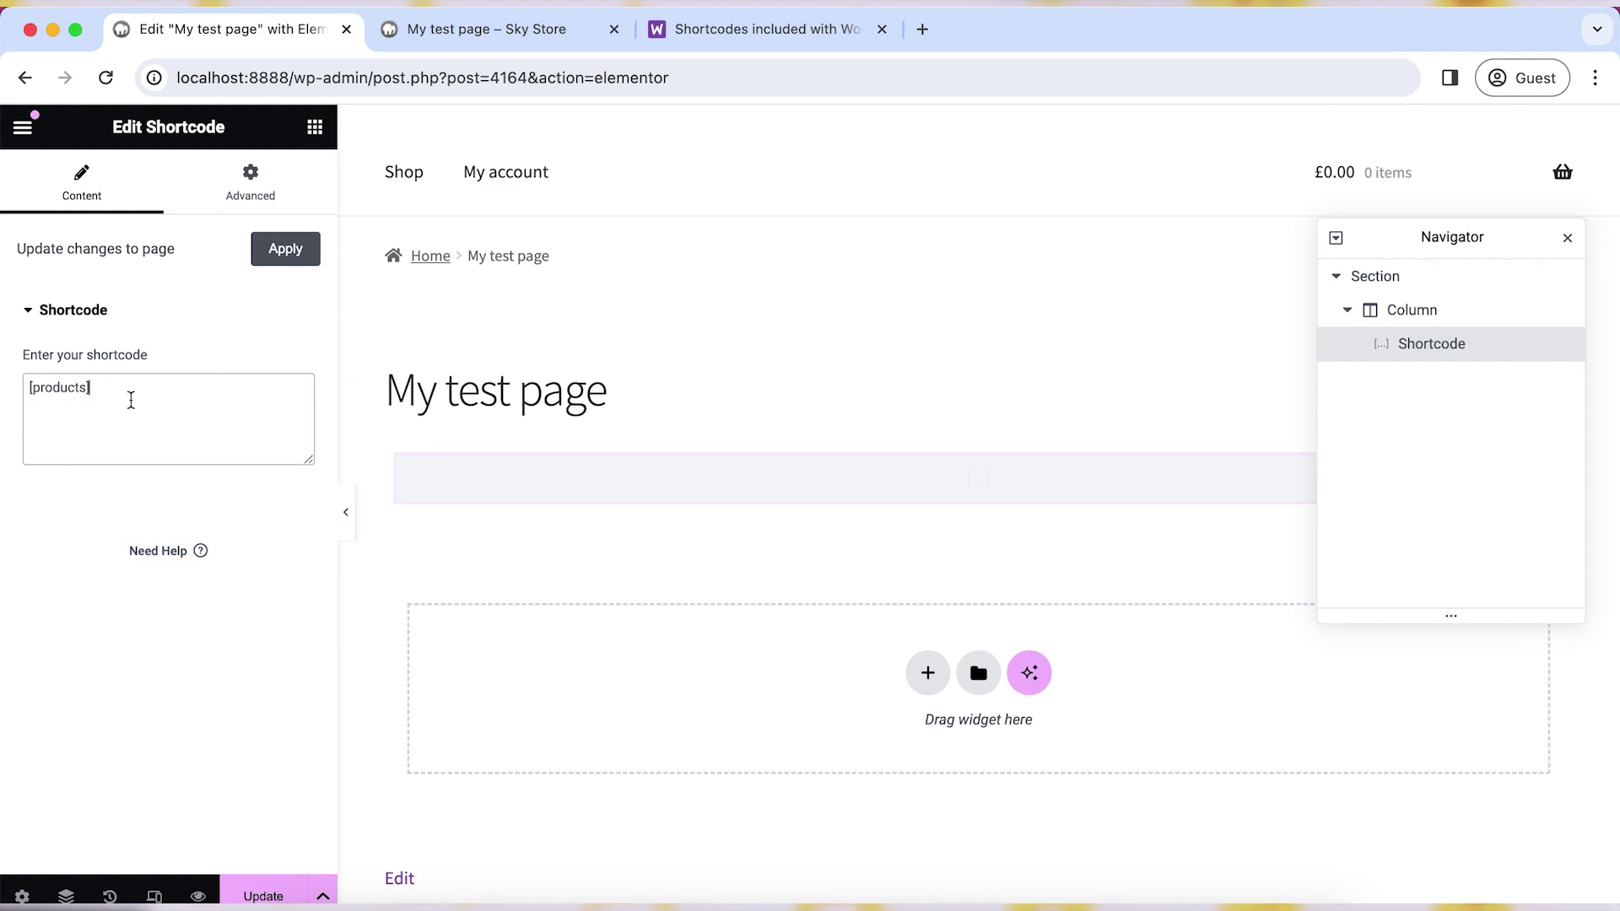
pyautogui.click(286, 249)
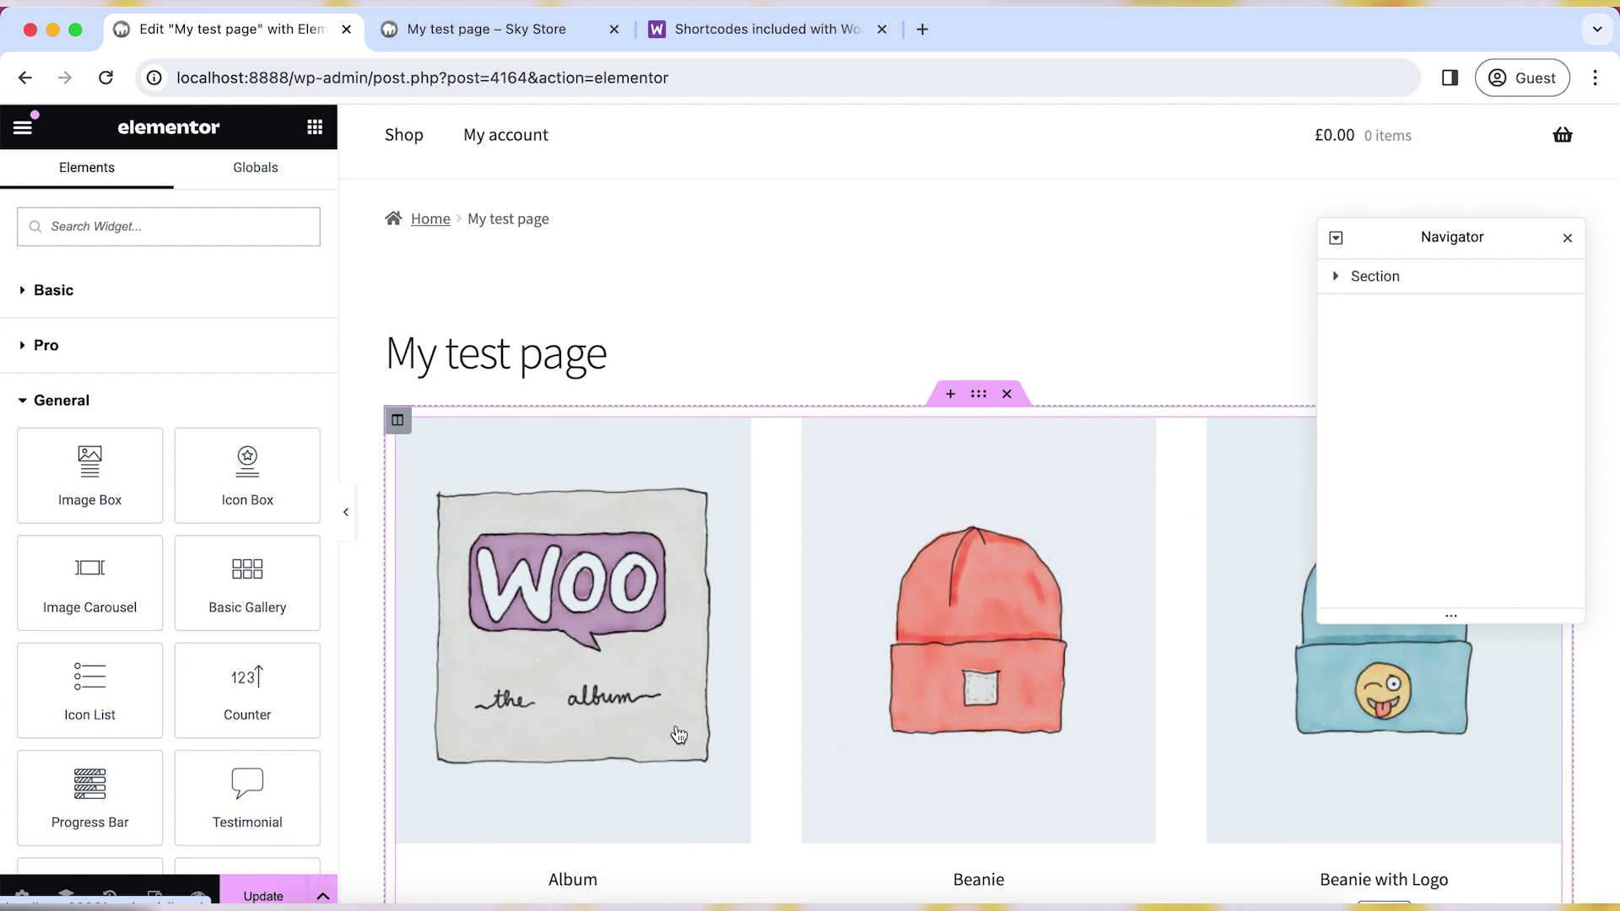
pyautogui.scroll(-20, 680, 735)
pyautogui.scroll(-10, 680, 735)
pyautogui.scroll(10, 680, 734)
pyautogui.scroll(-5, 679, 735)
pyautogui.scroll(20, 679, 735)
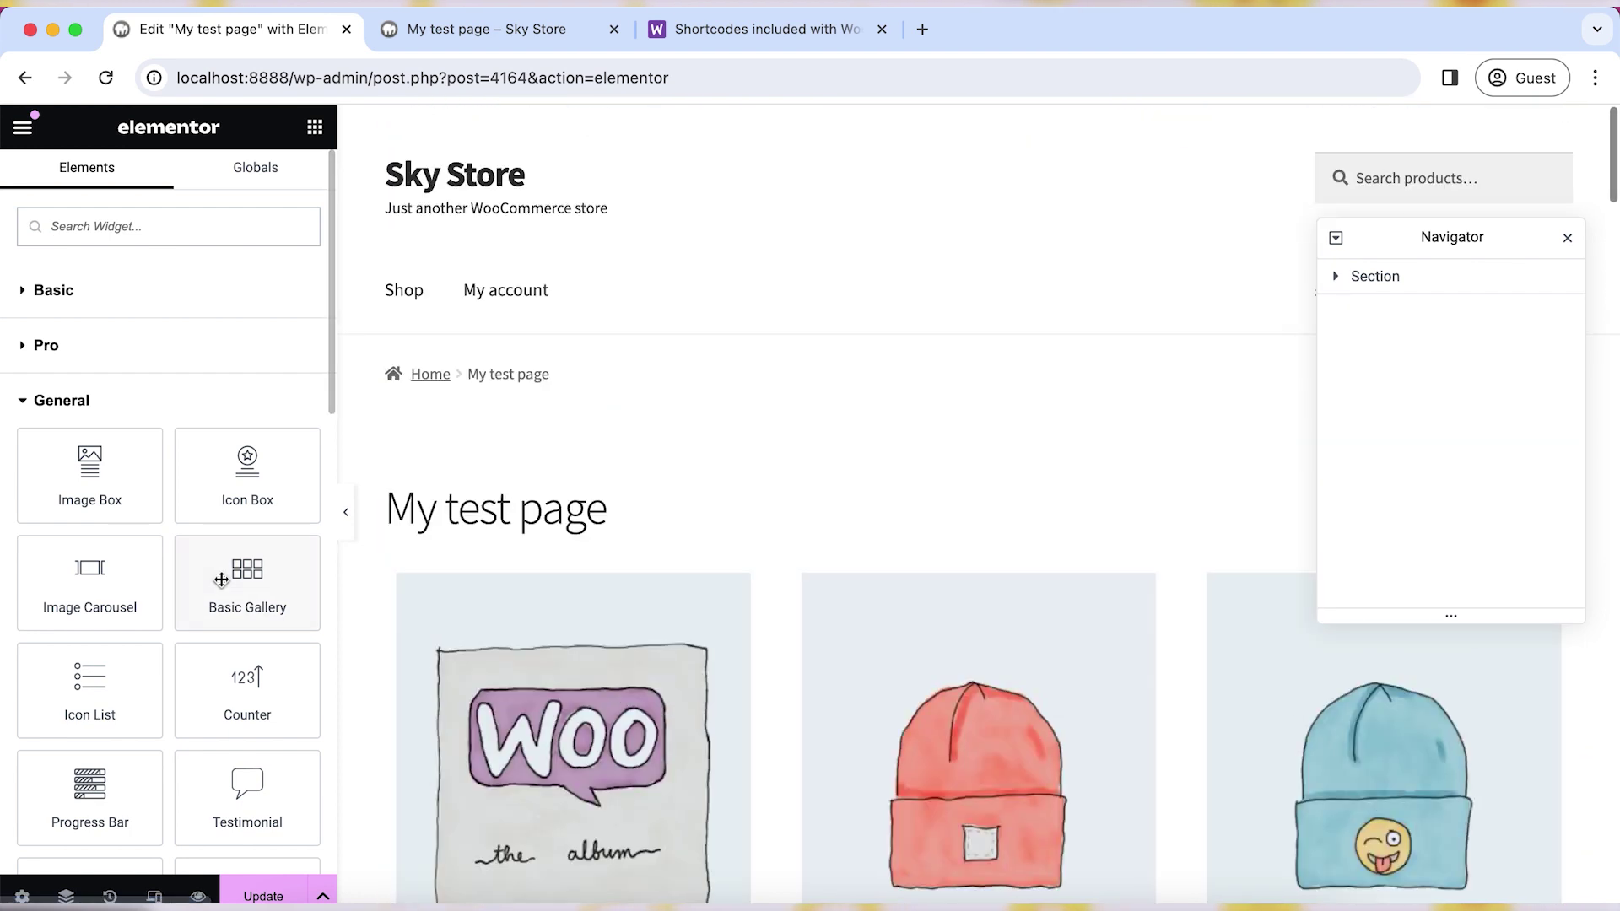
# Step: Reopen the Shortcode widget's settings and copy the limit attribute name from the WooCommerce shortcodes documentation
pyautogui.scroll(-3, 542, 579)
pyautogui.click(585, 453)
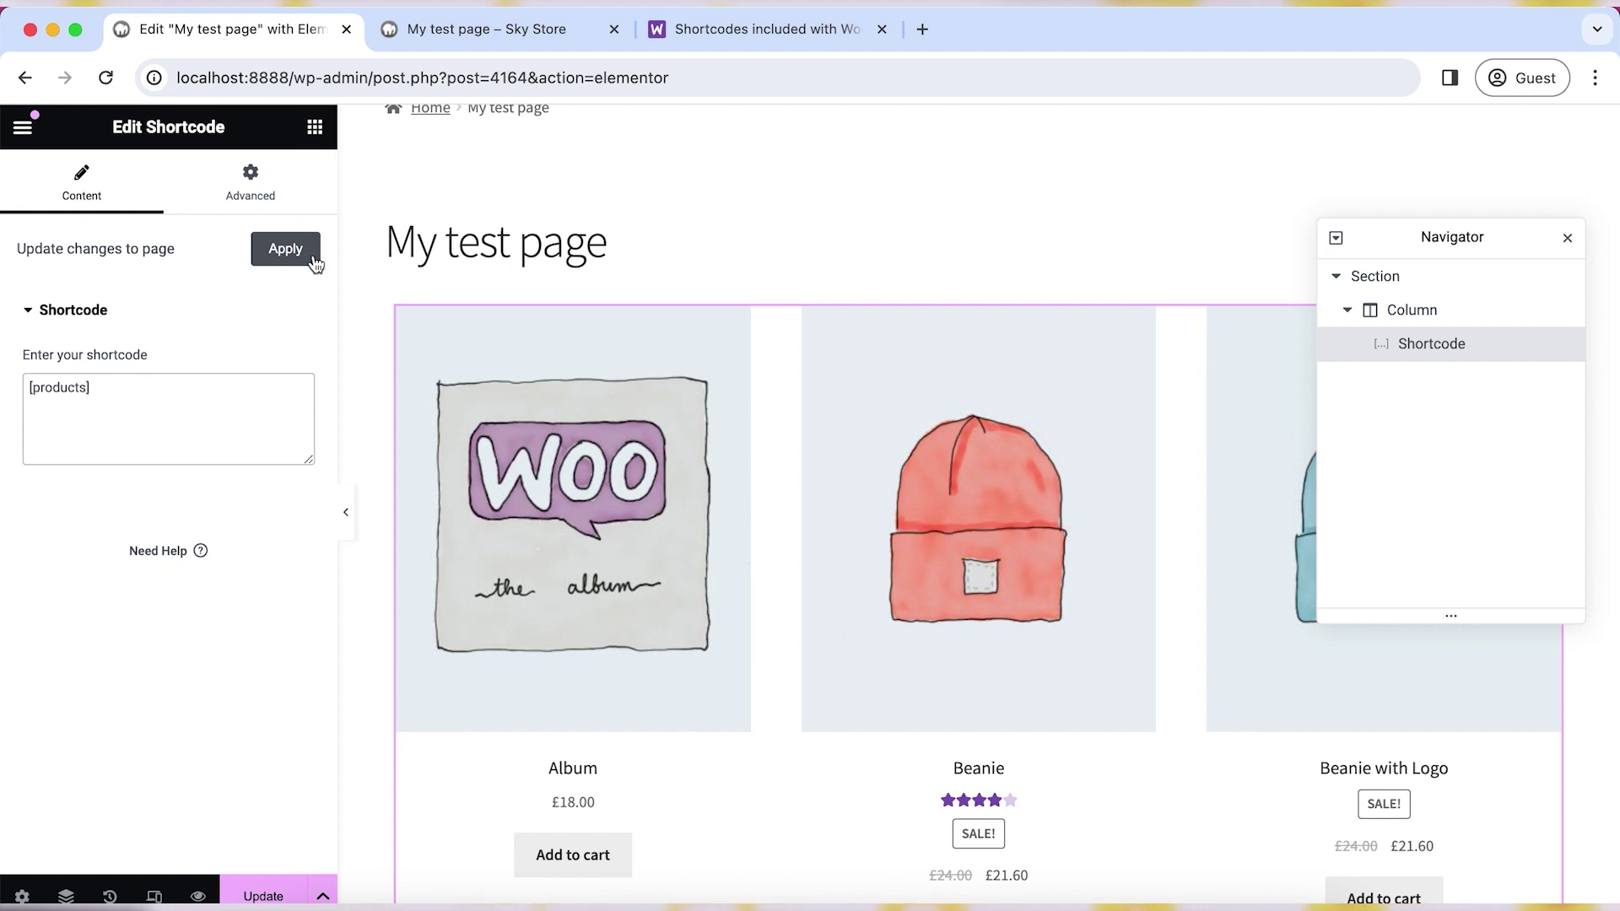
pyautogui.click(742, 28)
pyautogui.scroll(-2, 663, 518)
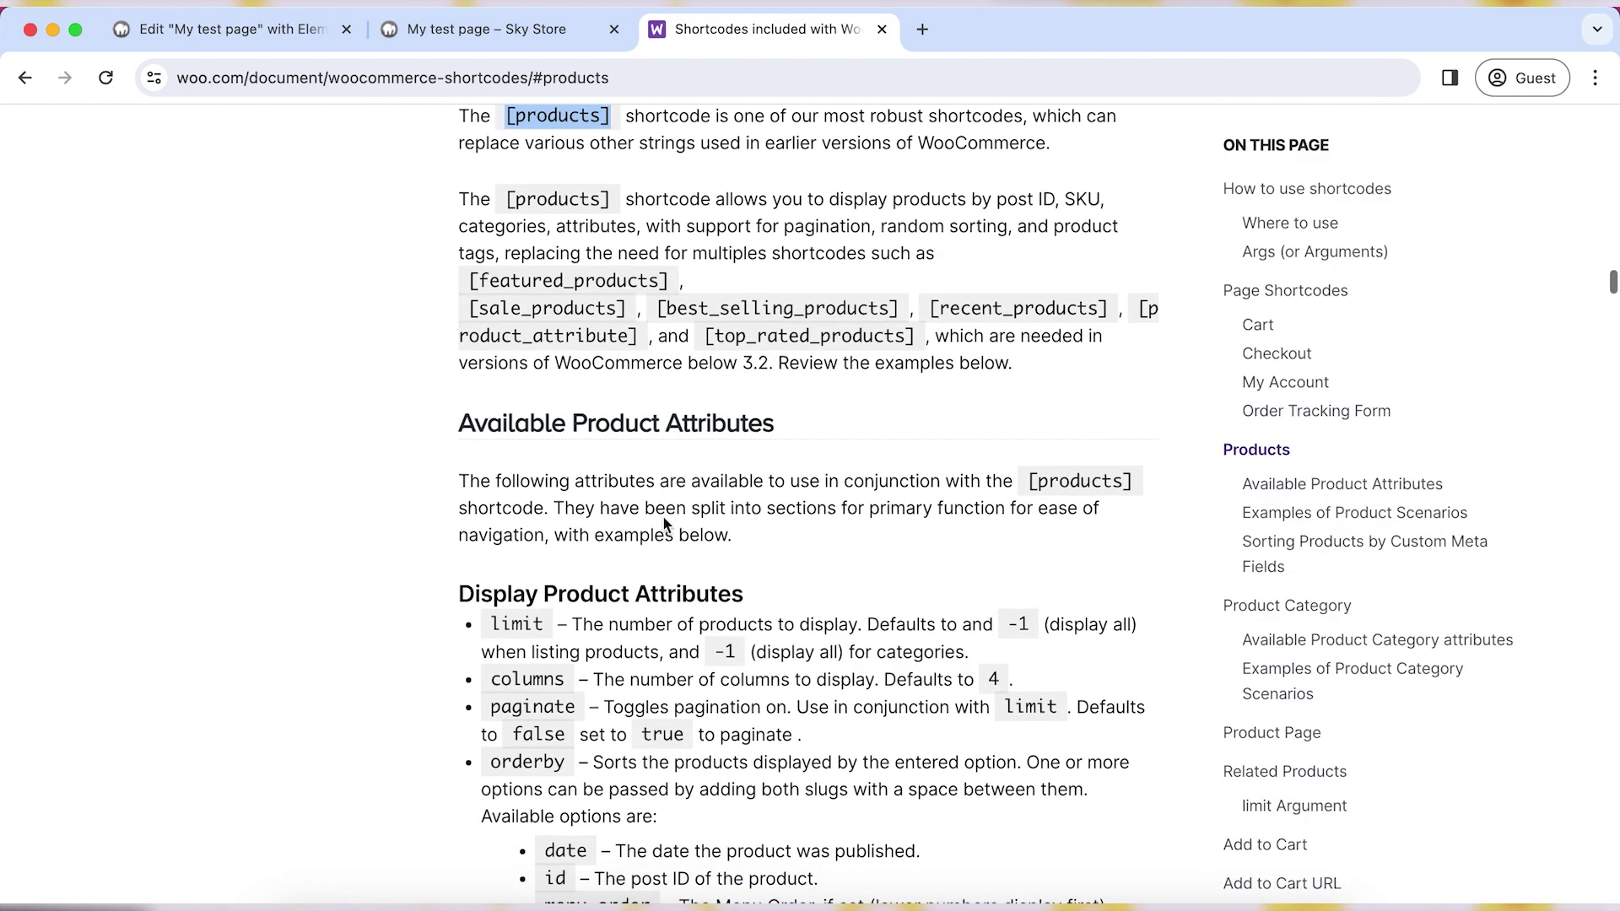
pyautogui.rightClick(513, 568)
pyautogui.click(557, 617)
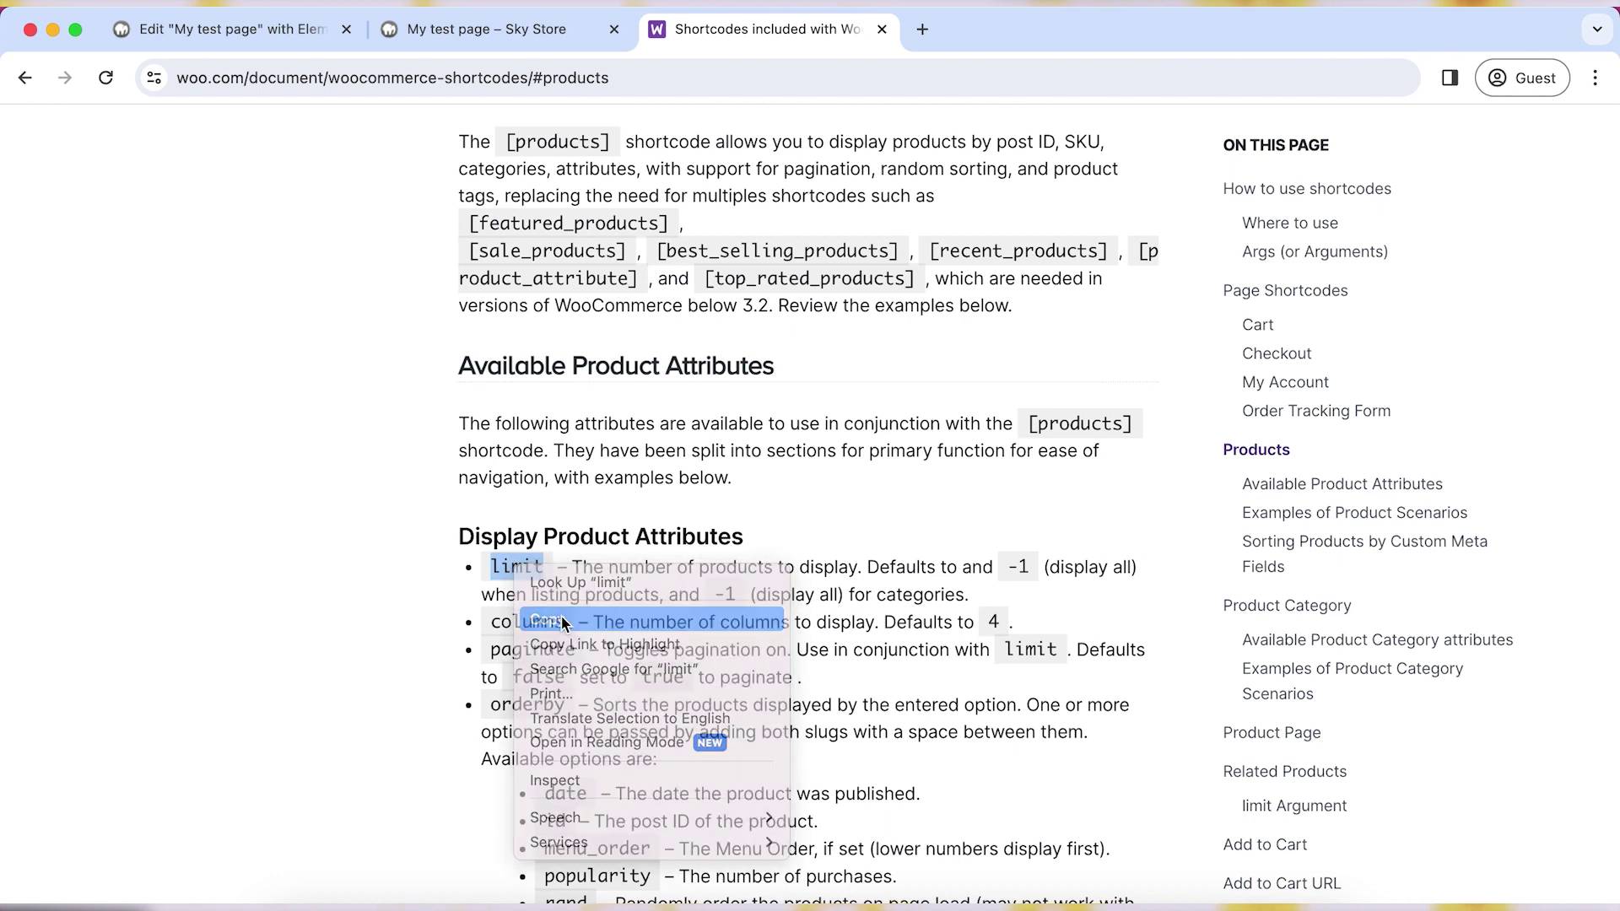
# Step: Extend the widget's shortcode to [products limit="3"] and apply the change to the page
pyautogui.click(275, 49)
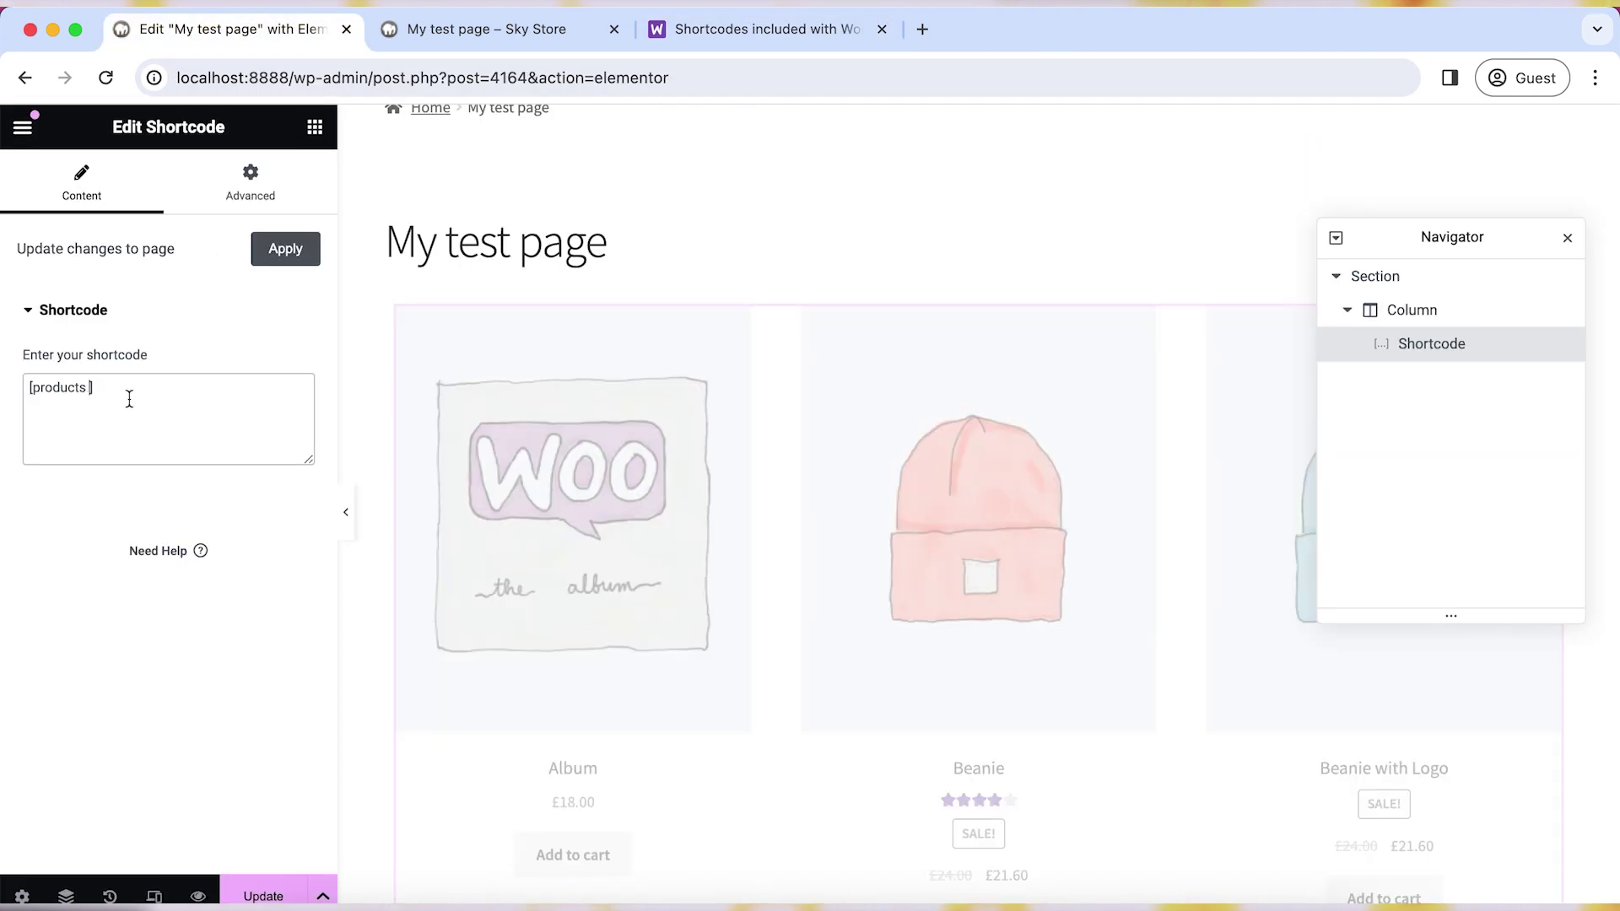
pyautogui.rightClick(89, 387)
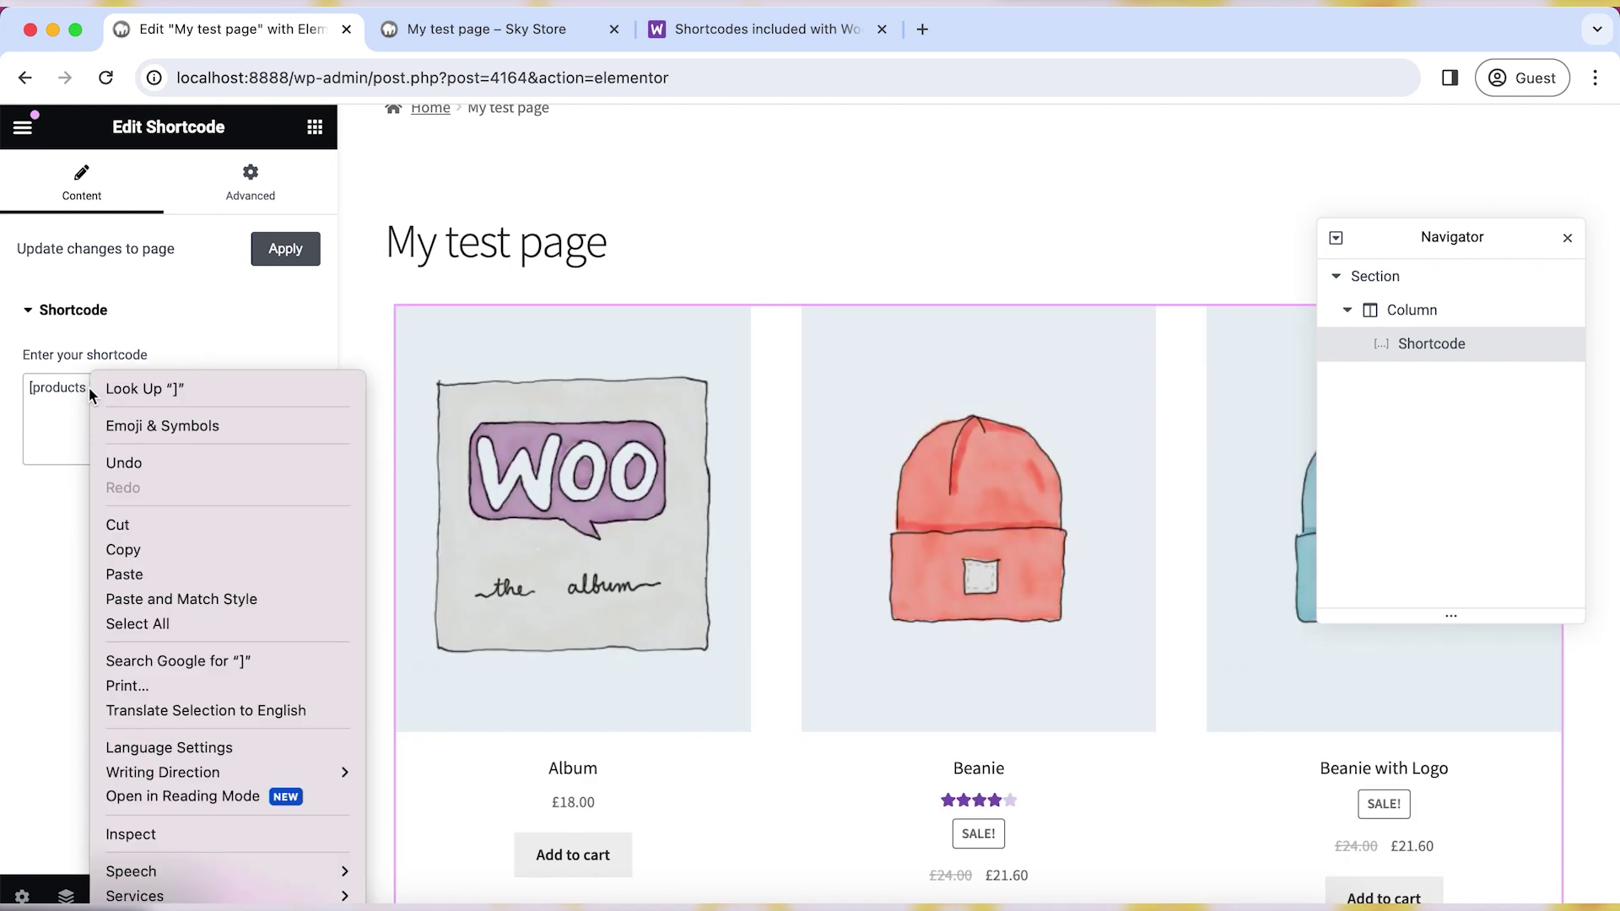
pyautogui.click(148, 577)
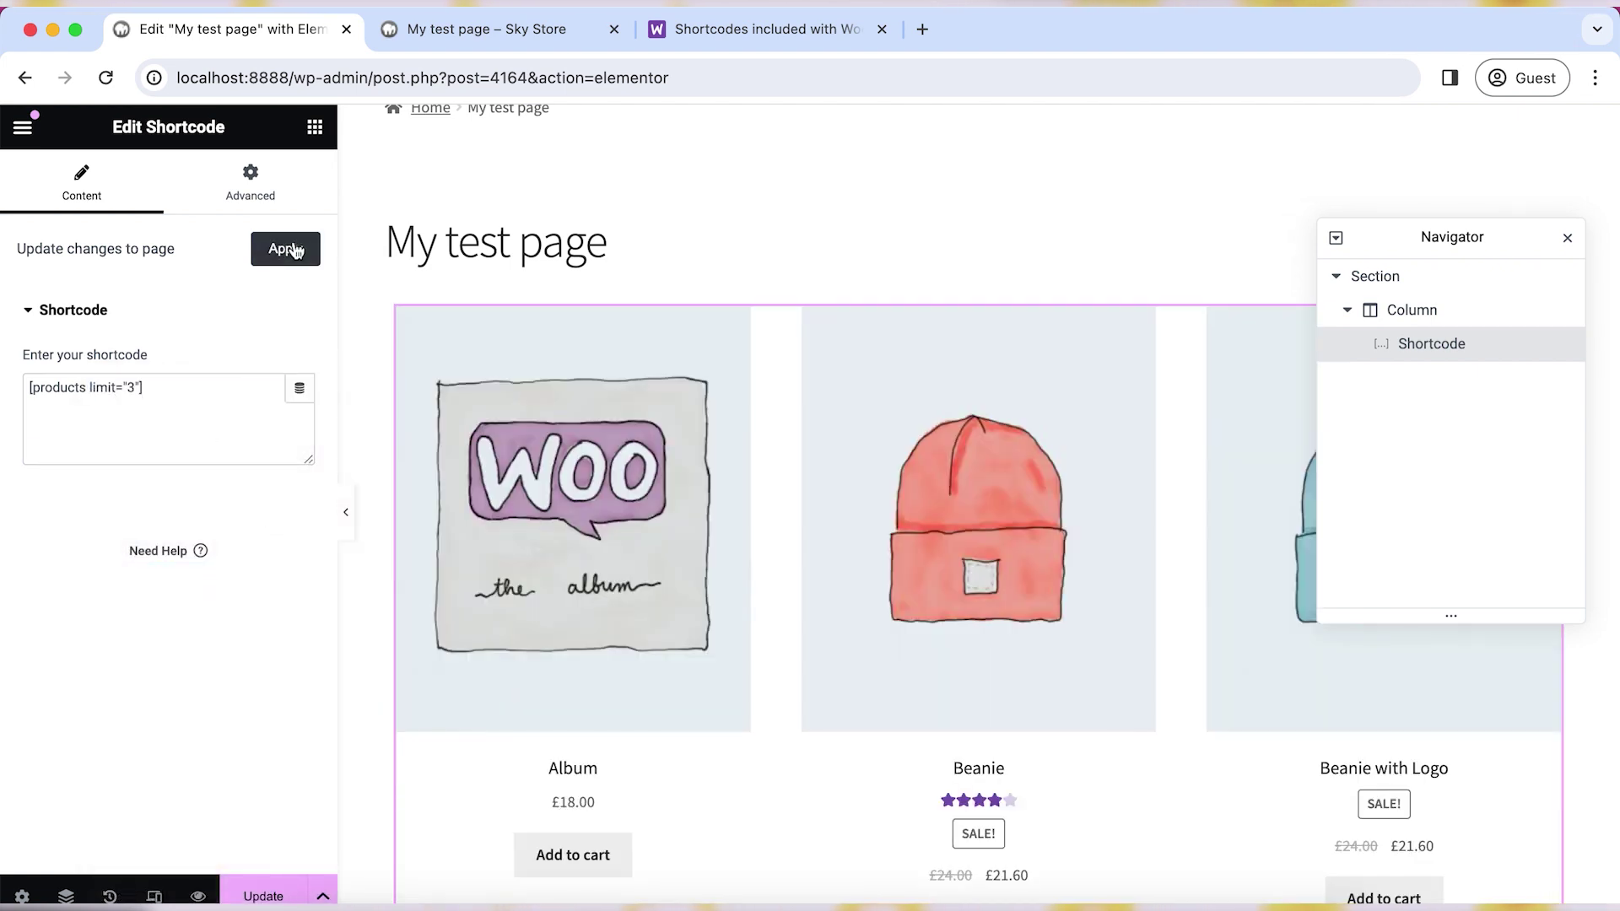
pyautogui.click(287, 249)
# Step: Check the limited product row in the page preview and close the Navigator
pyautogui.scroll(-5, 808, 540)
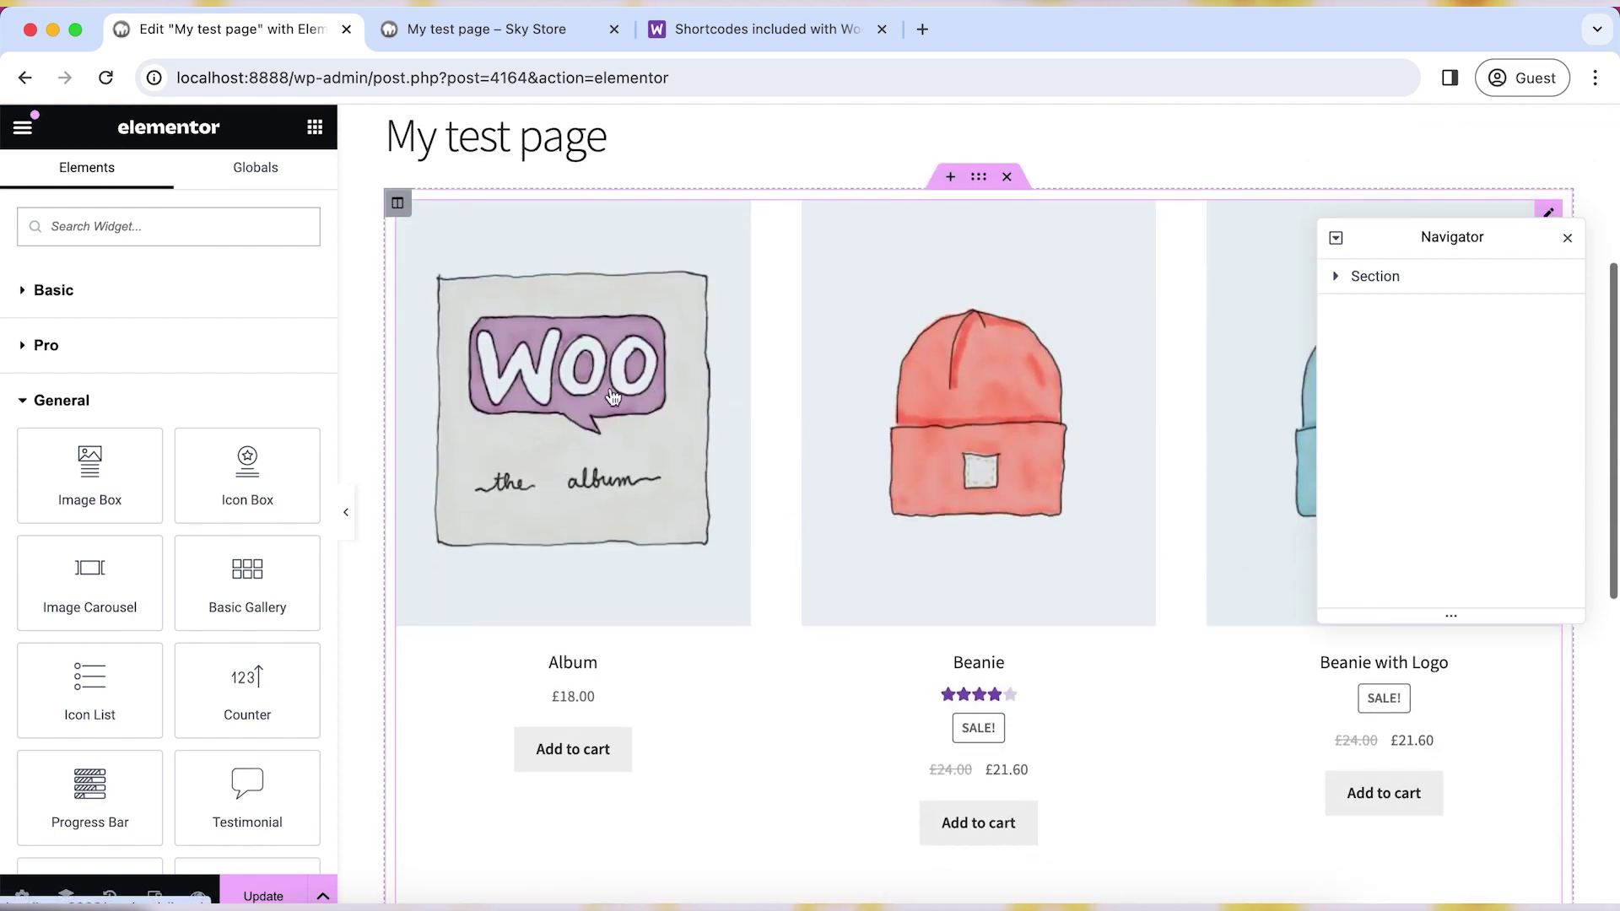
pyautogui.scroll(-8, 1142, 546)
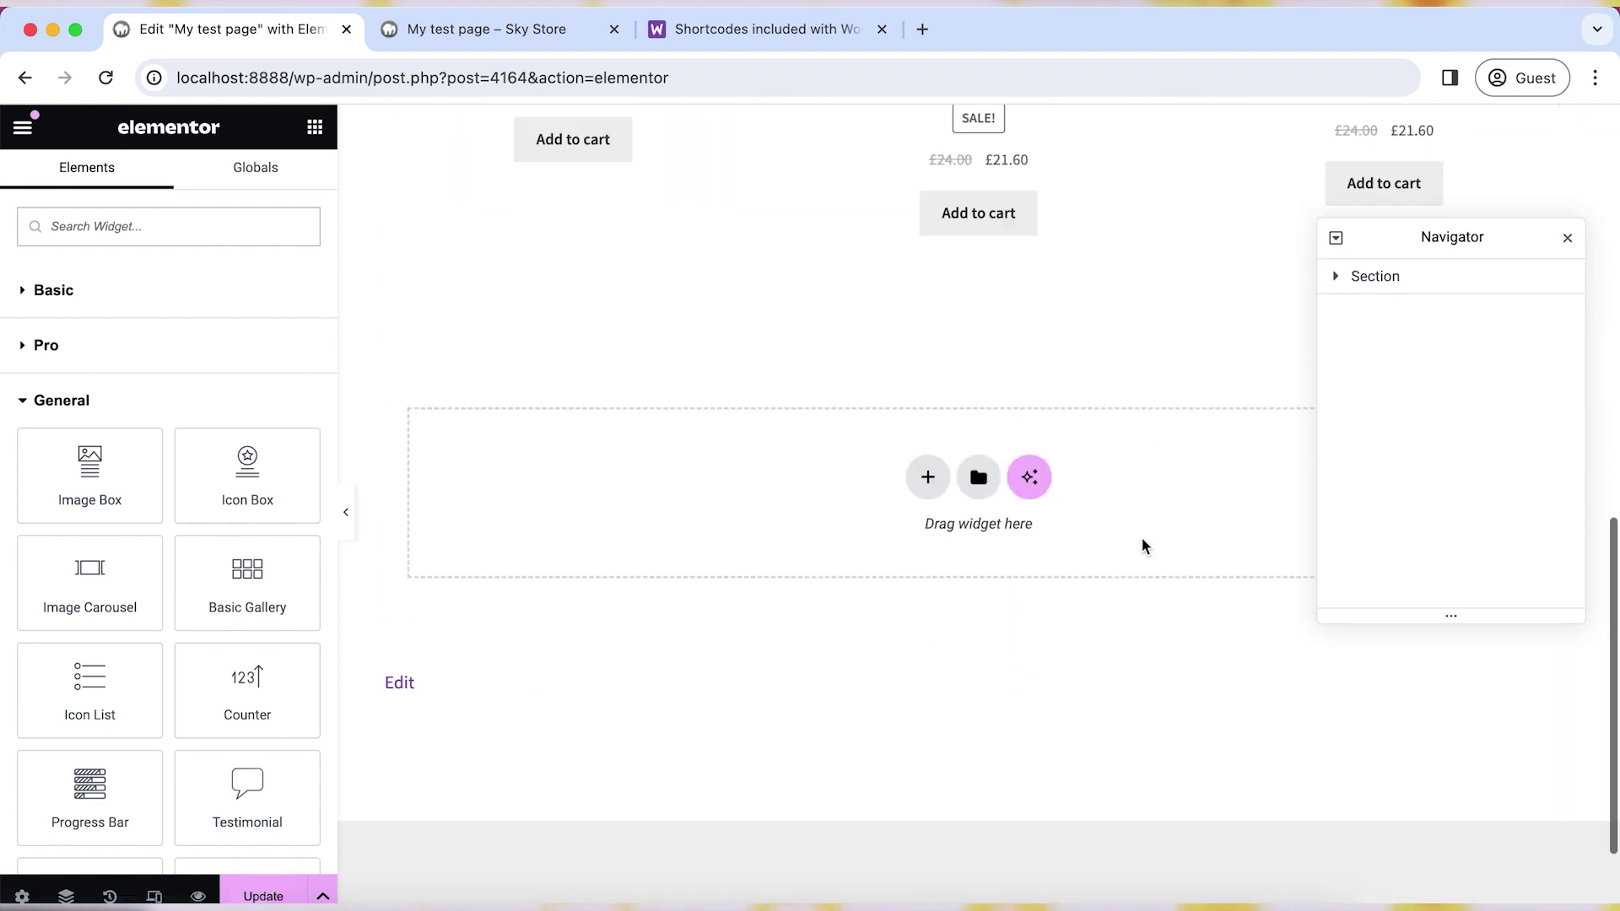
pyautogui.scroll(10, 1142, 546)
pyautogui.click(1566, 238)
pyautogui.scroll(5, 1347, 439)
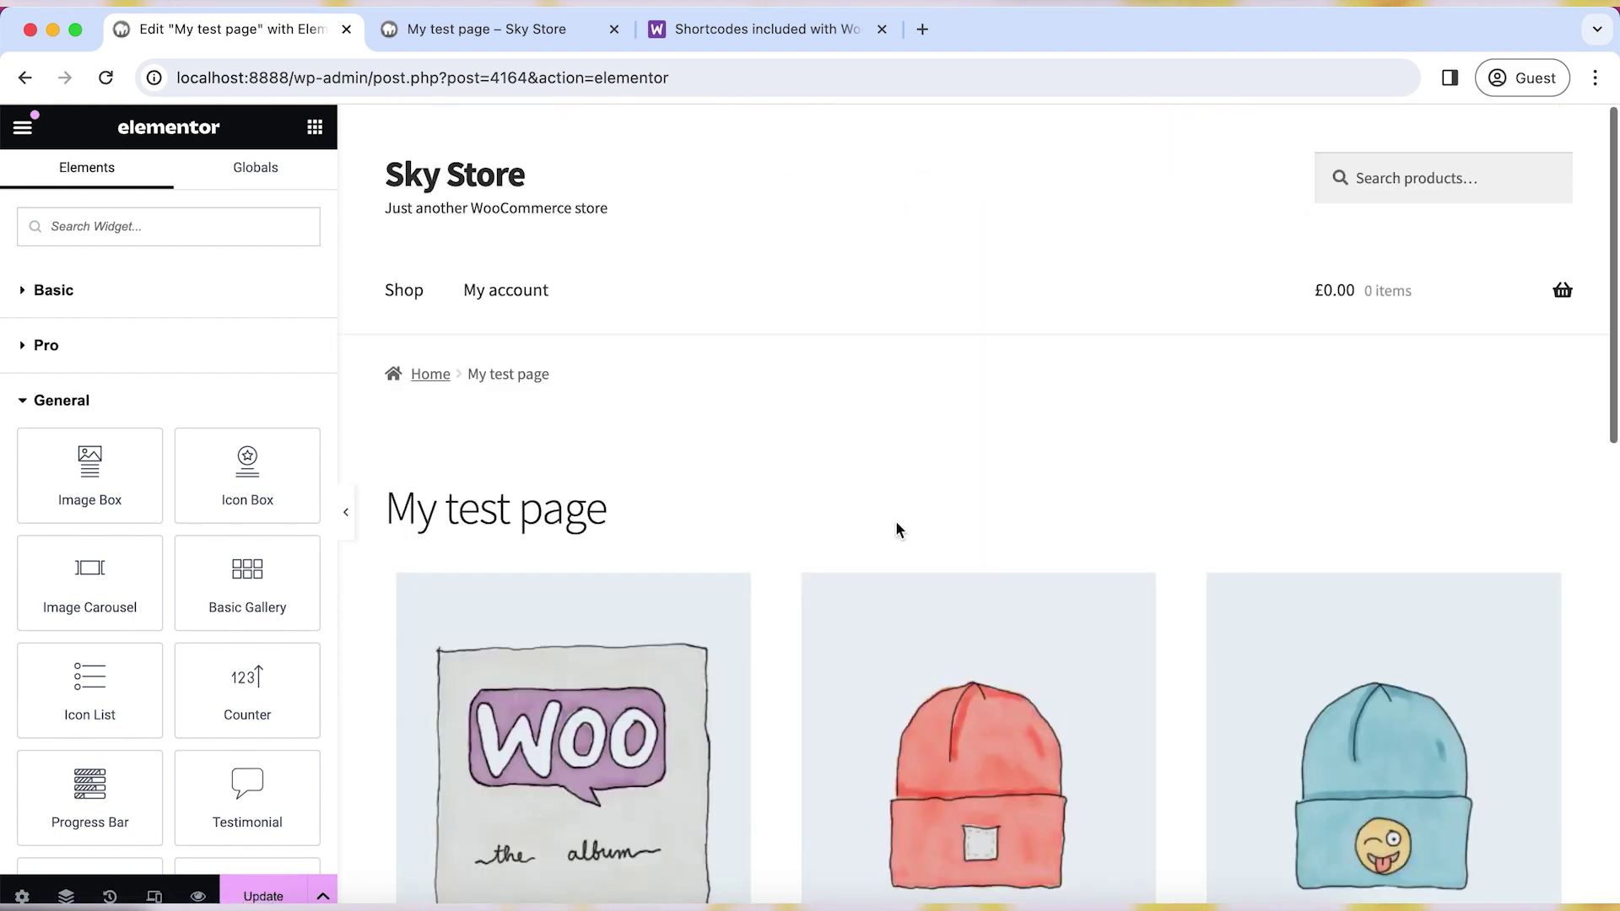
# Step: Reselect the product grid's Shortcode widget and copy the top_rated attribute name from the WooCommerce shortcodes documentation
pyautogui.click(553, 600)
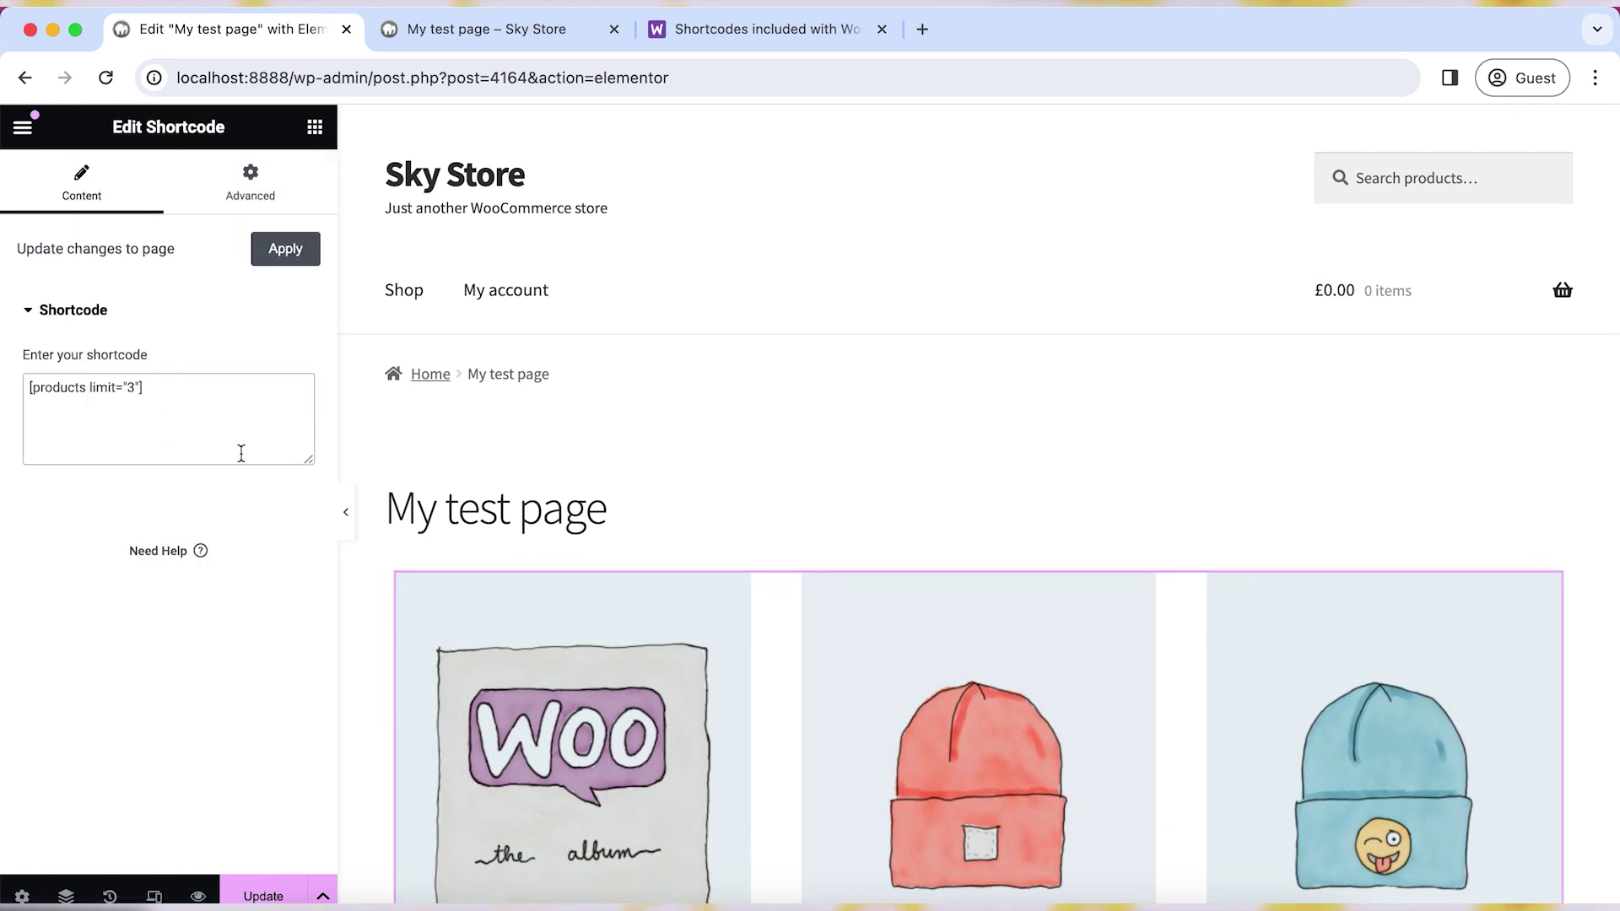
pyautogui.scroll(-4, 685, 696)
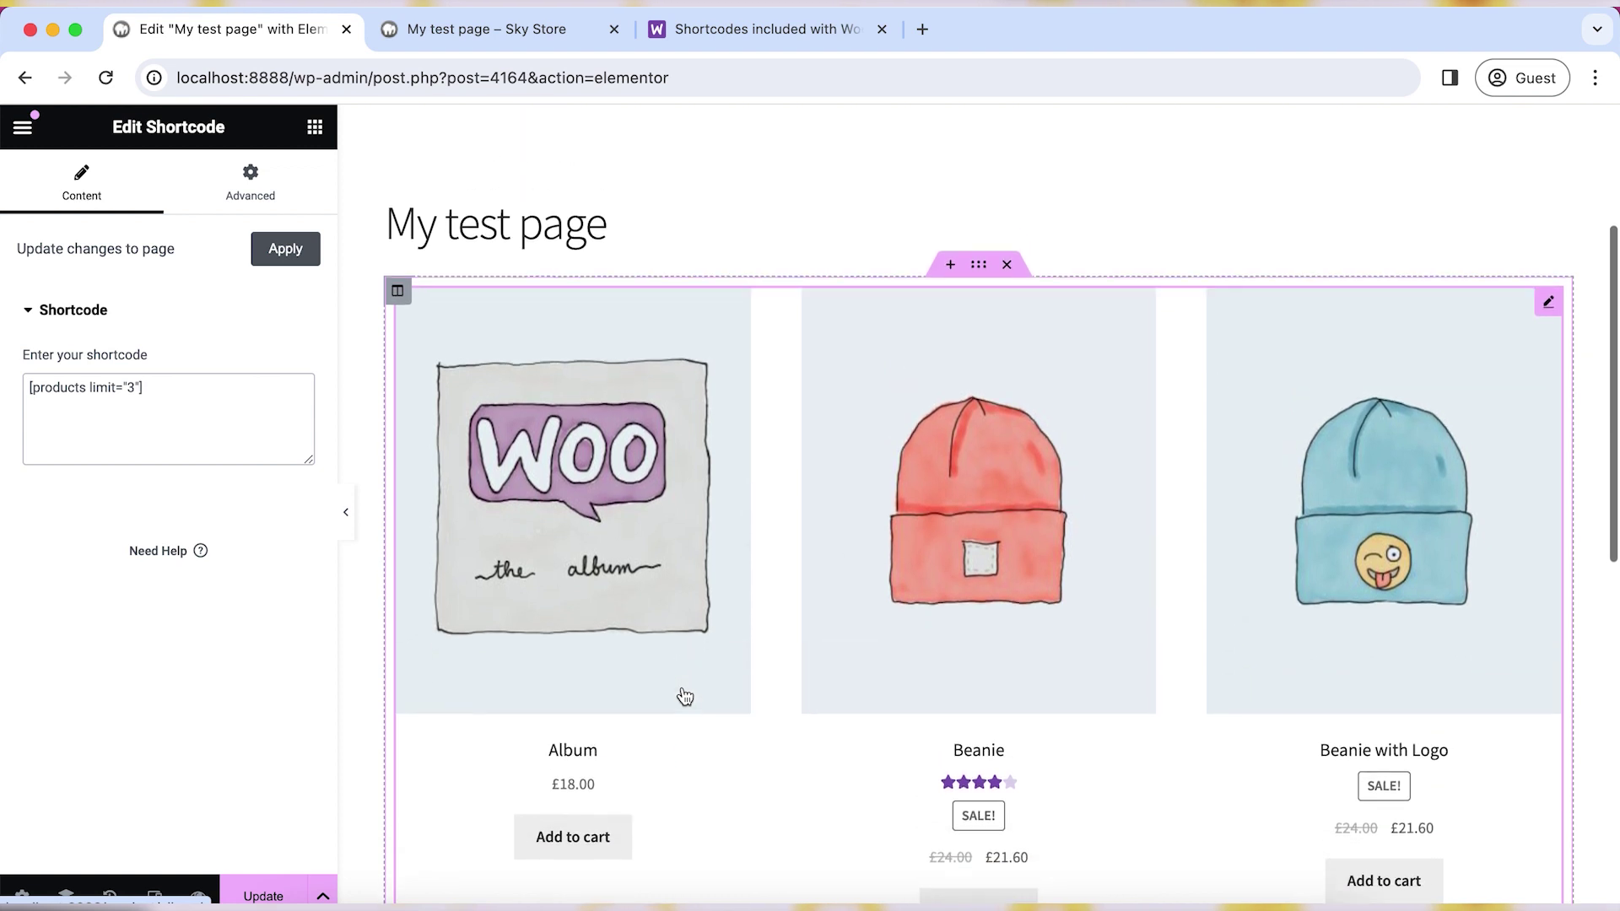
pyautogui.click(738, 34)
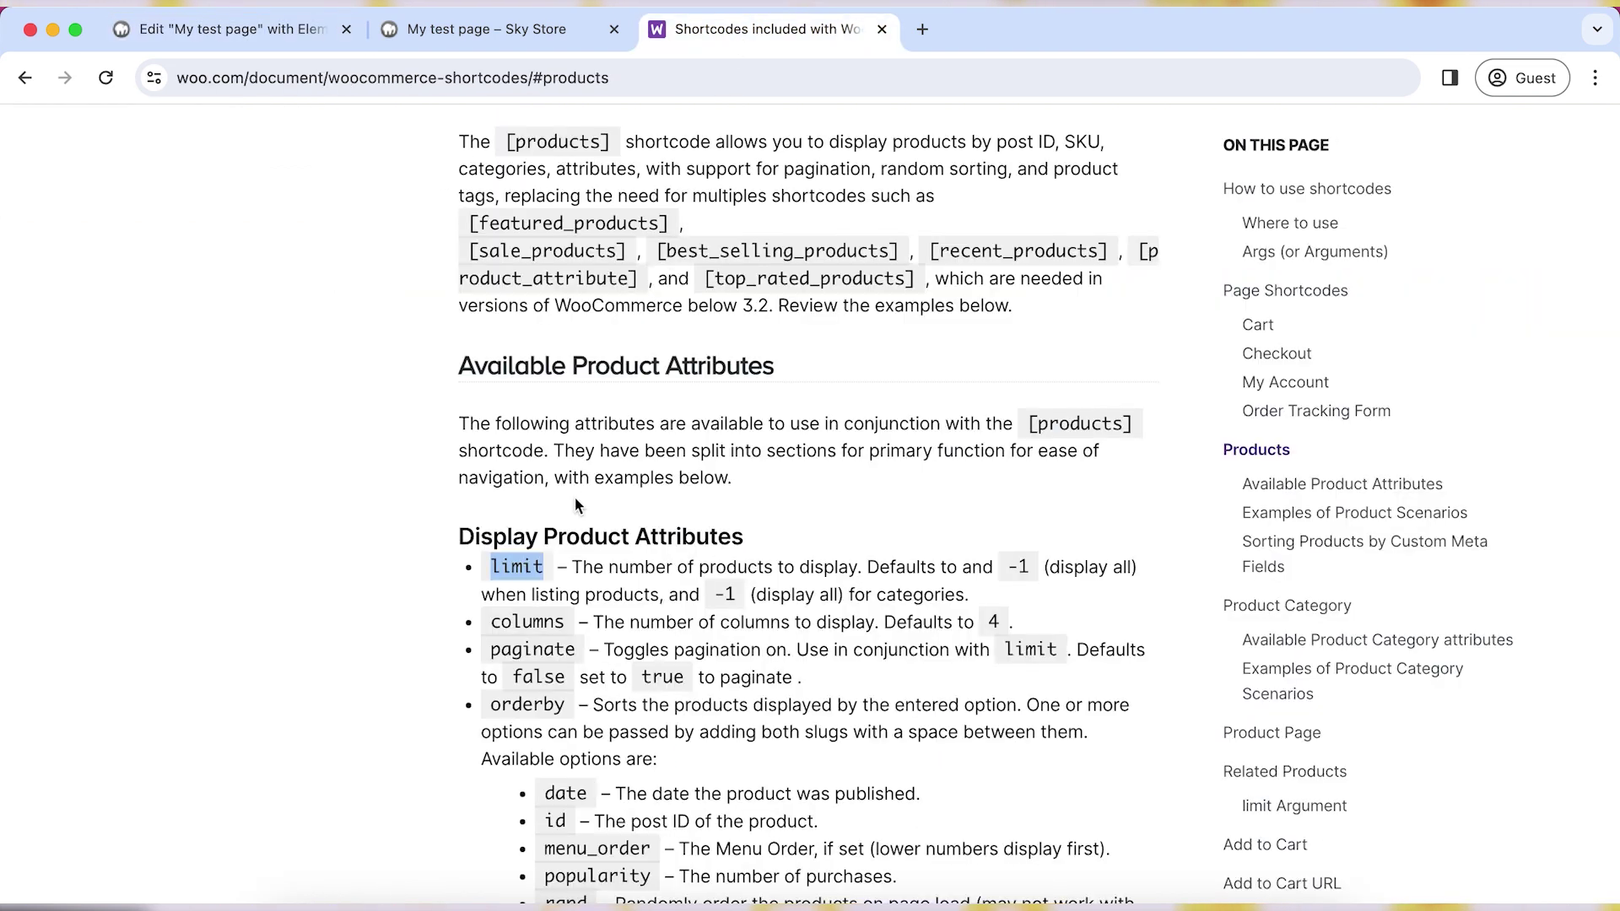
pyautogui.scroll(-9, 574, 504)
pyautogui.doubleClick(530, 604)
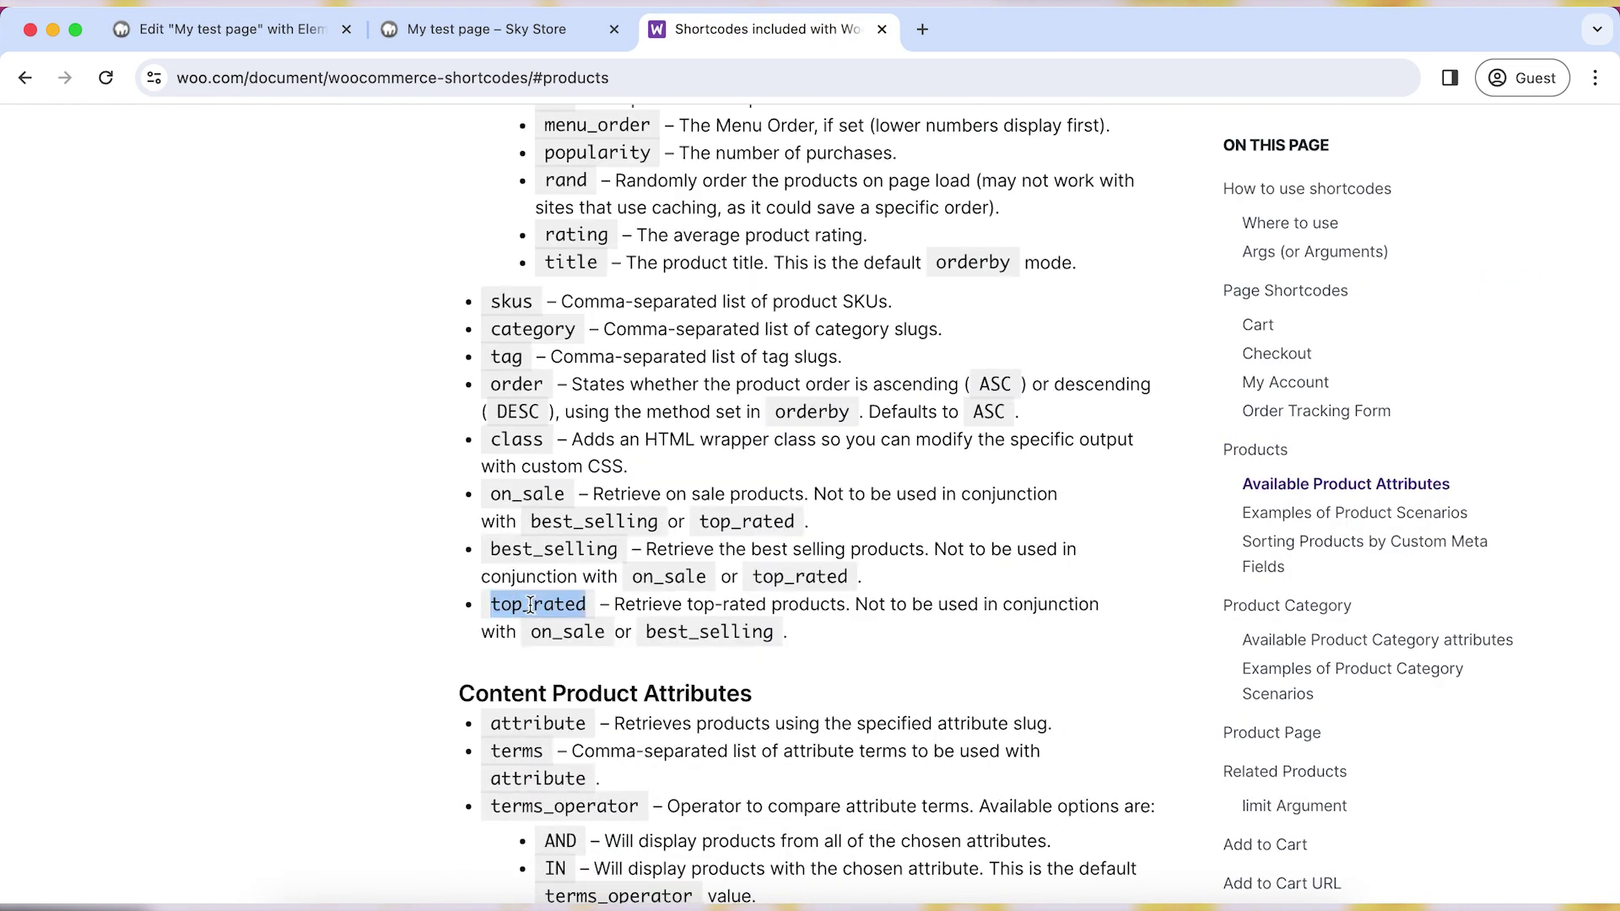
pyautogui.rightClick(529, 604)
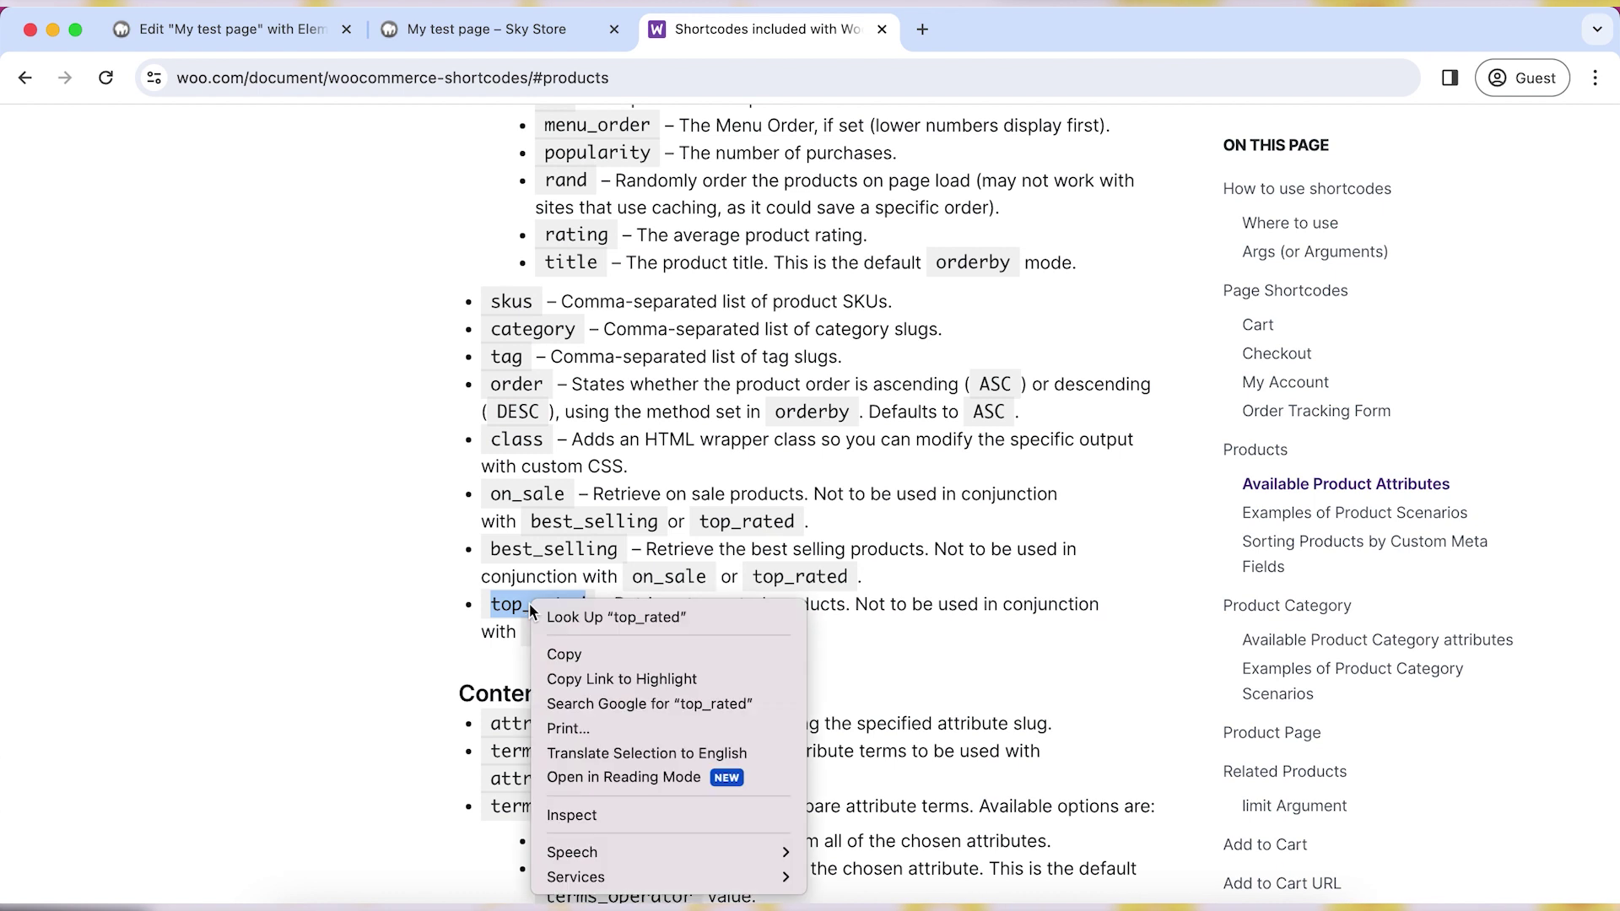
pyautogui.click(579, 657)
# Step: Extend the widget's shortcode to [products limit="3" top_rated="true"] and apply the change to the page
pyautogui.click(319, 30)
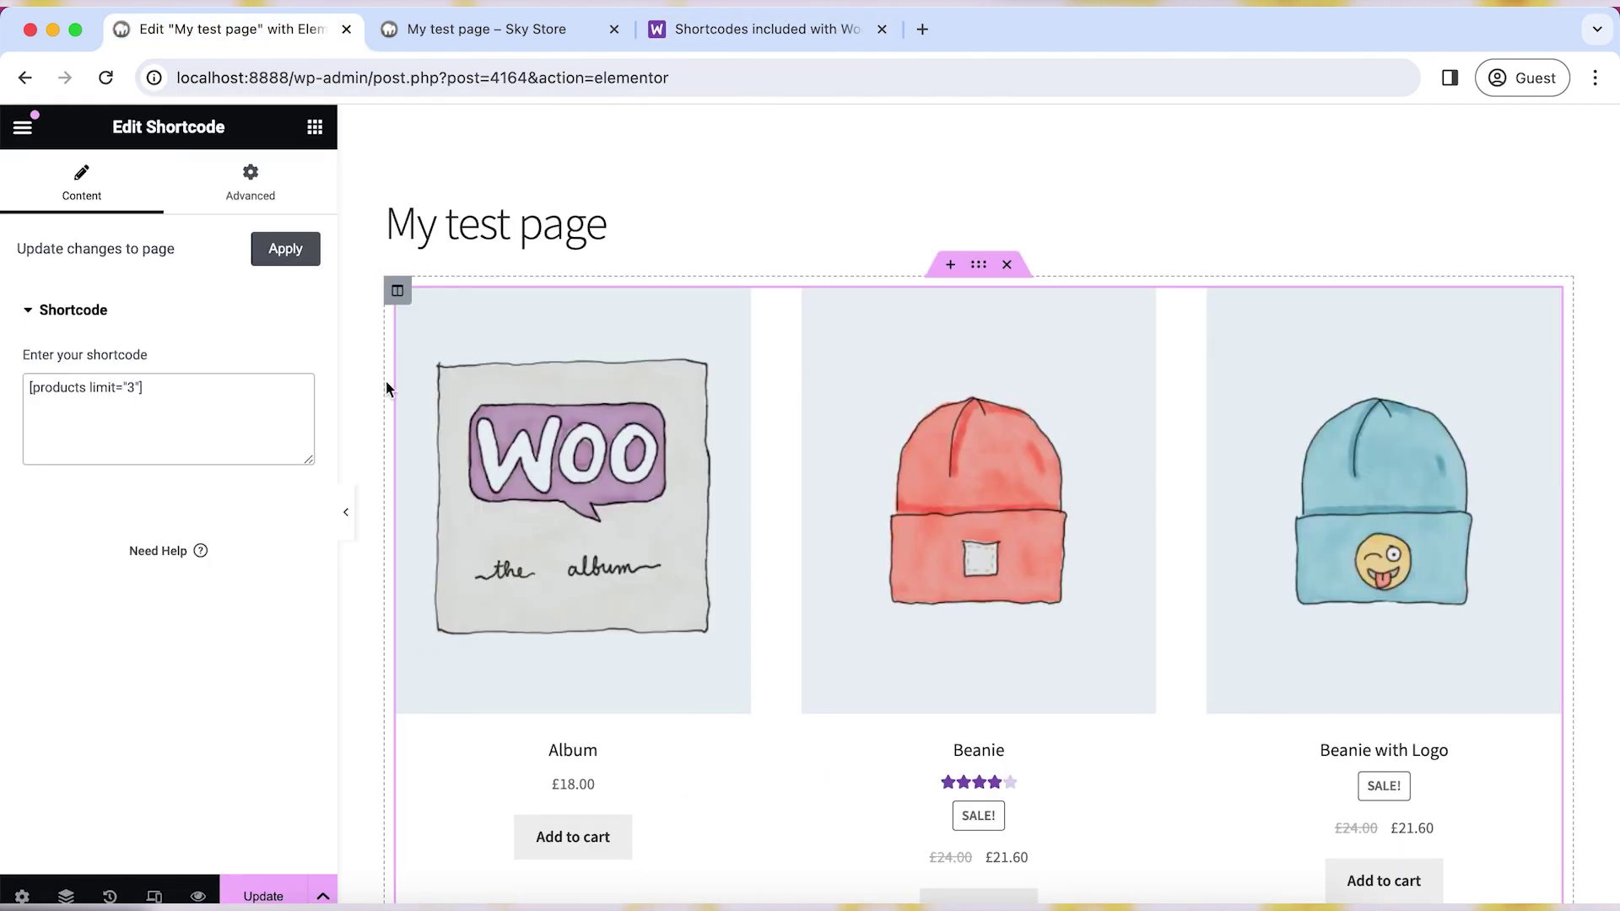
pyautogui.rightClick(141, 389)
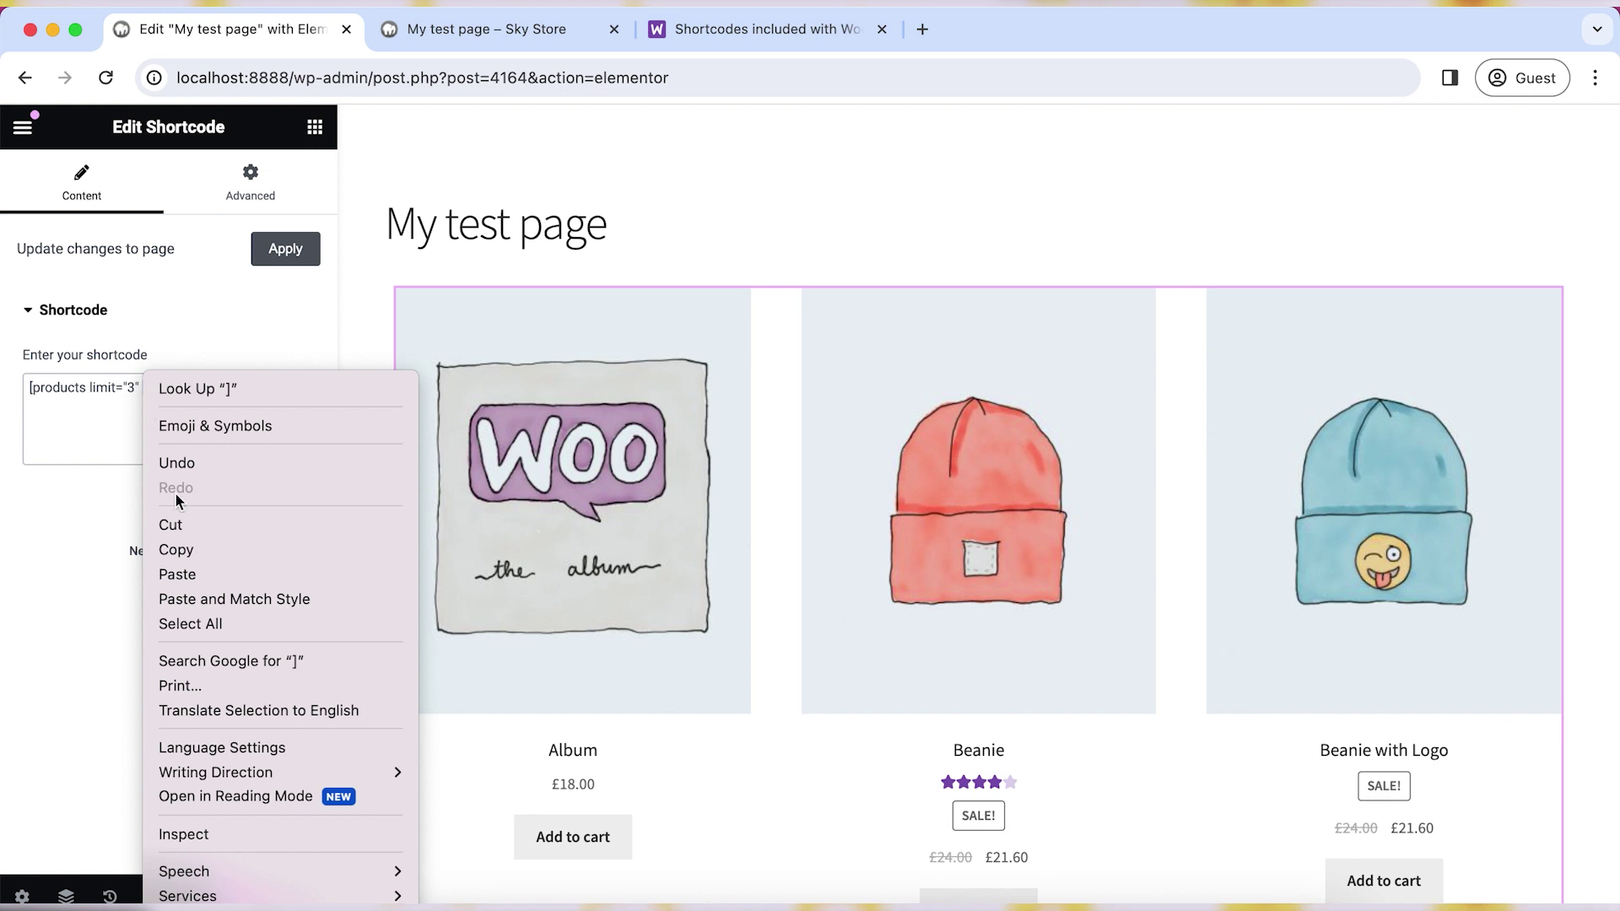
pyautogui.click(203, 573)
pyautogui.write('="true')
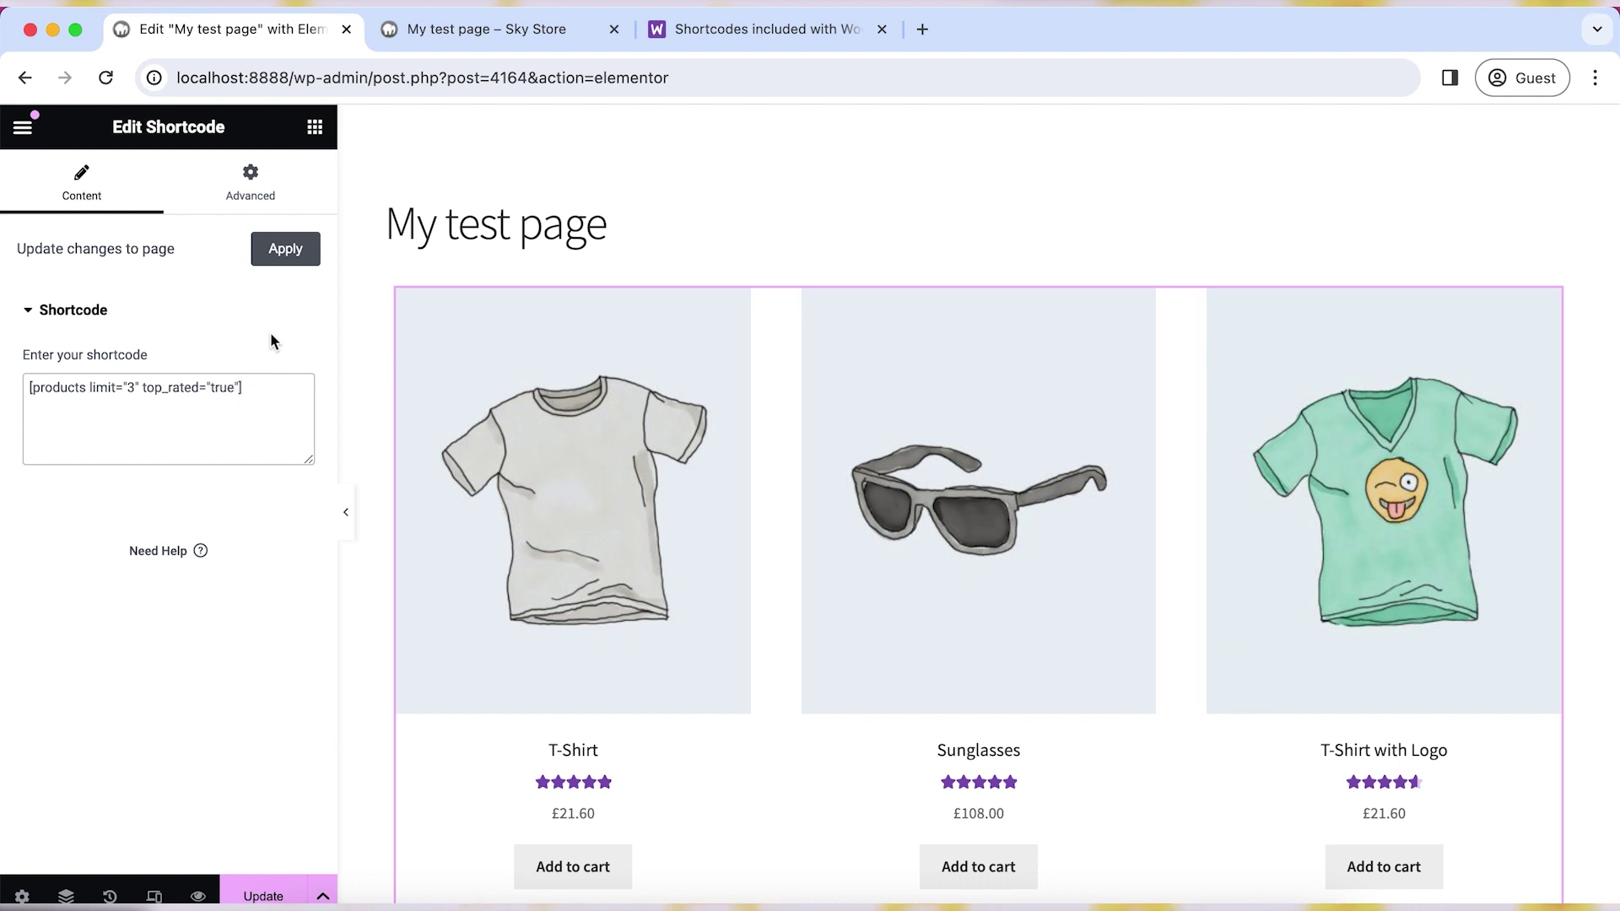
pyautogui.click(300, 249)
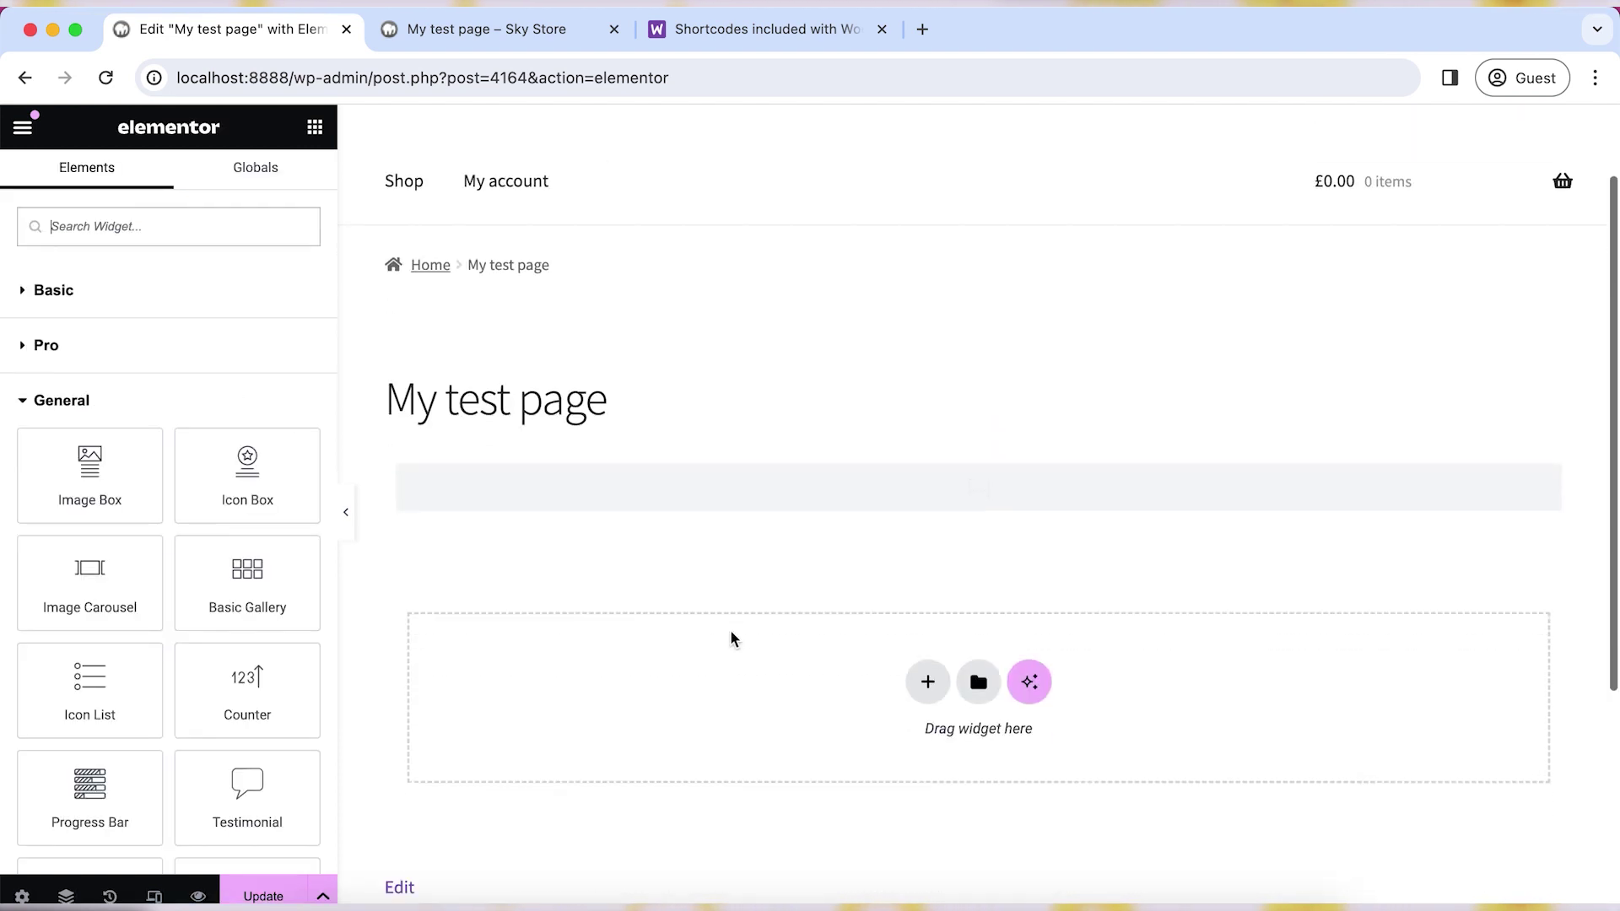
pyautogui.scroll(-3, 730, 634)
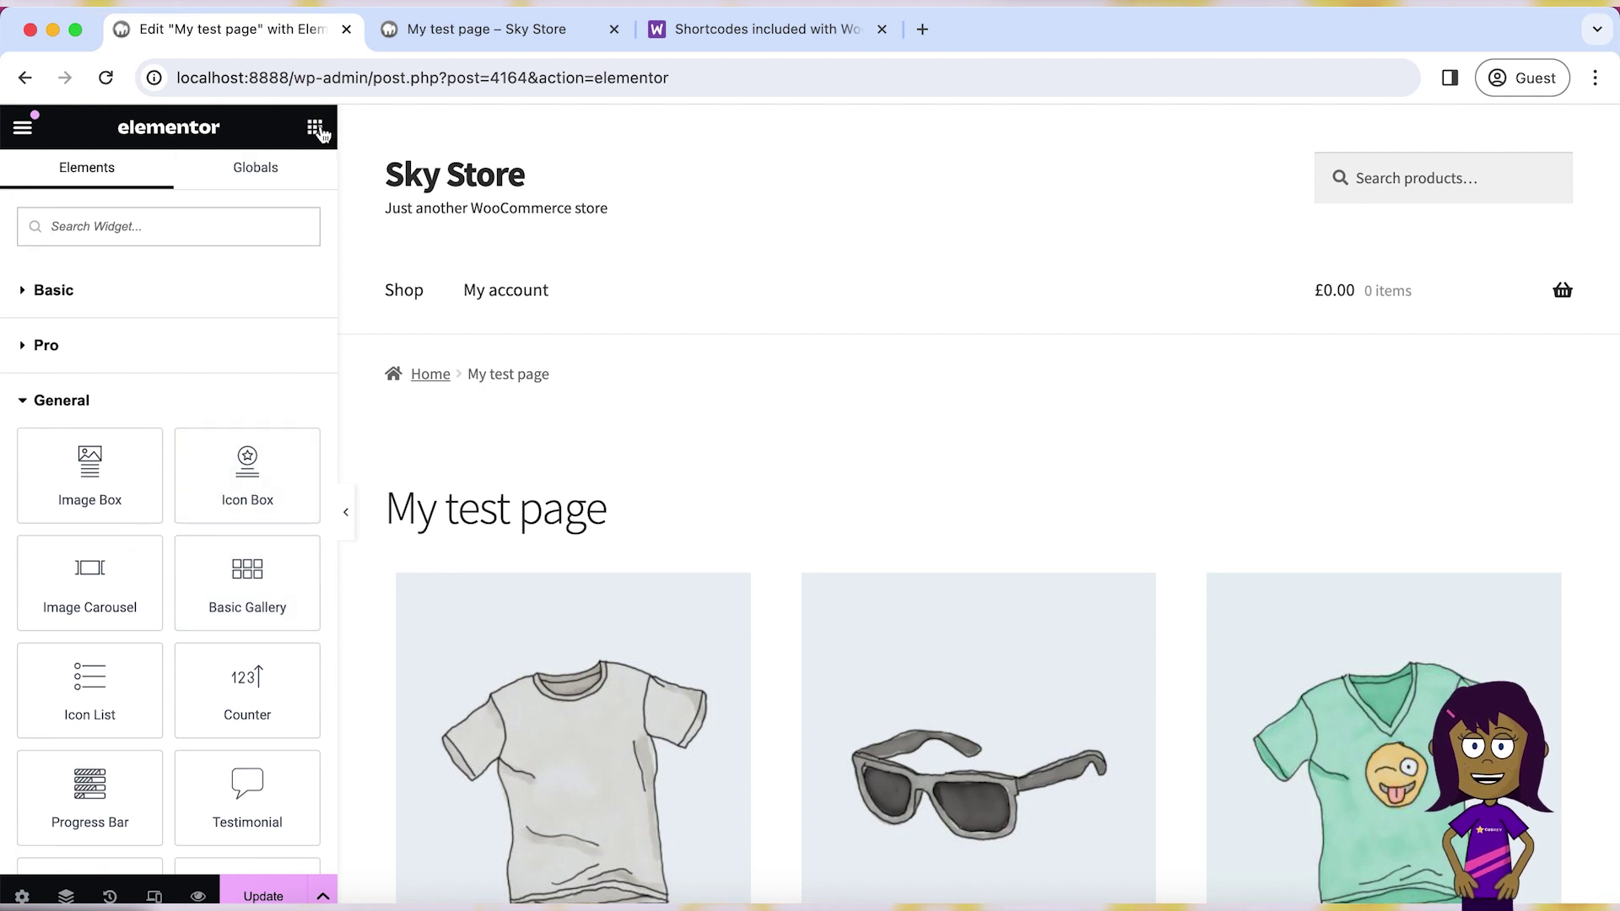
pyautogui.click(25, 129)
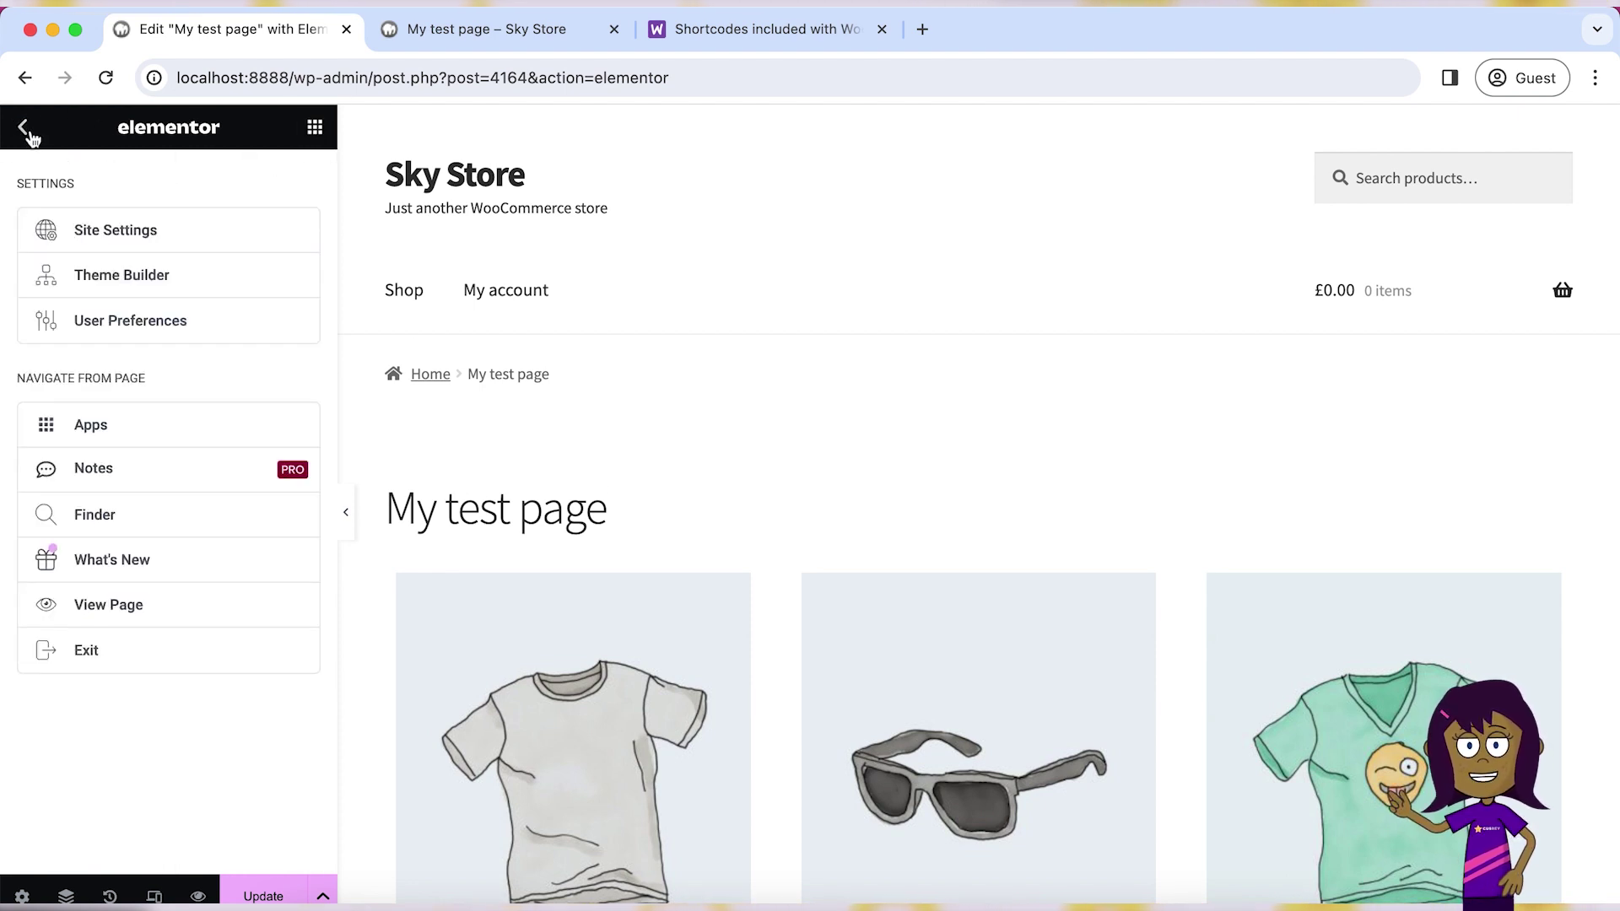
pyautogui.click(121, 606)
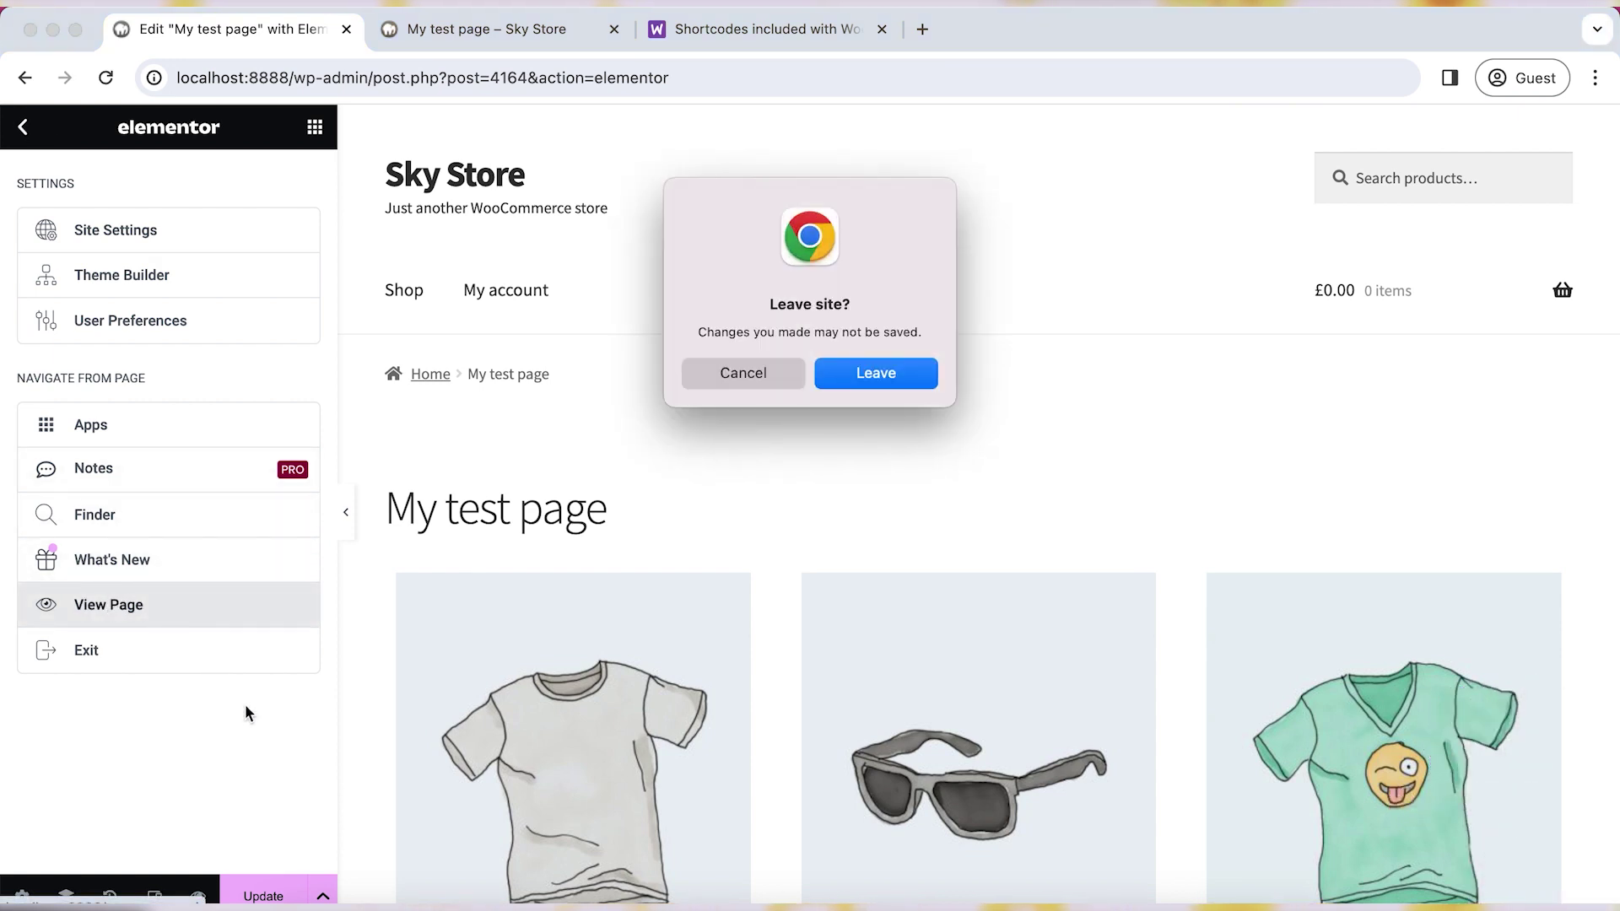
pyautogui.click(743, 373)
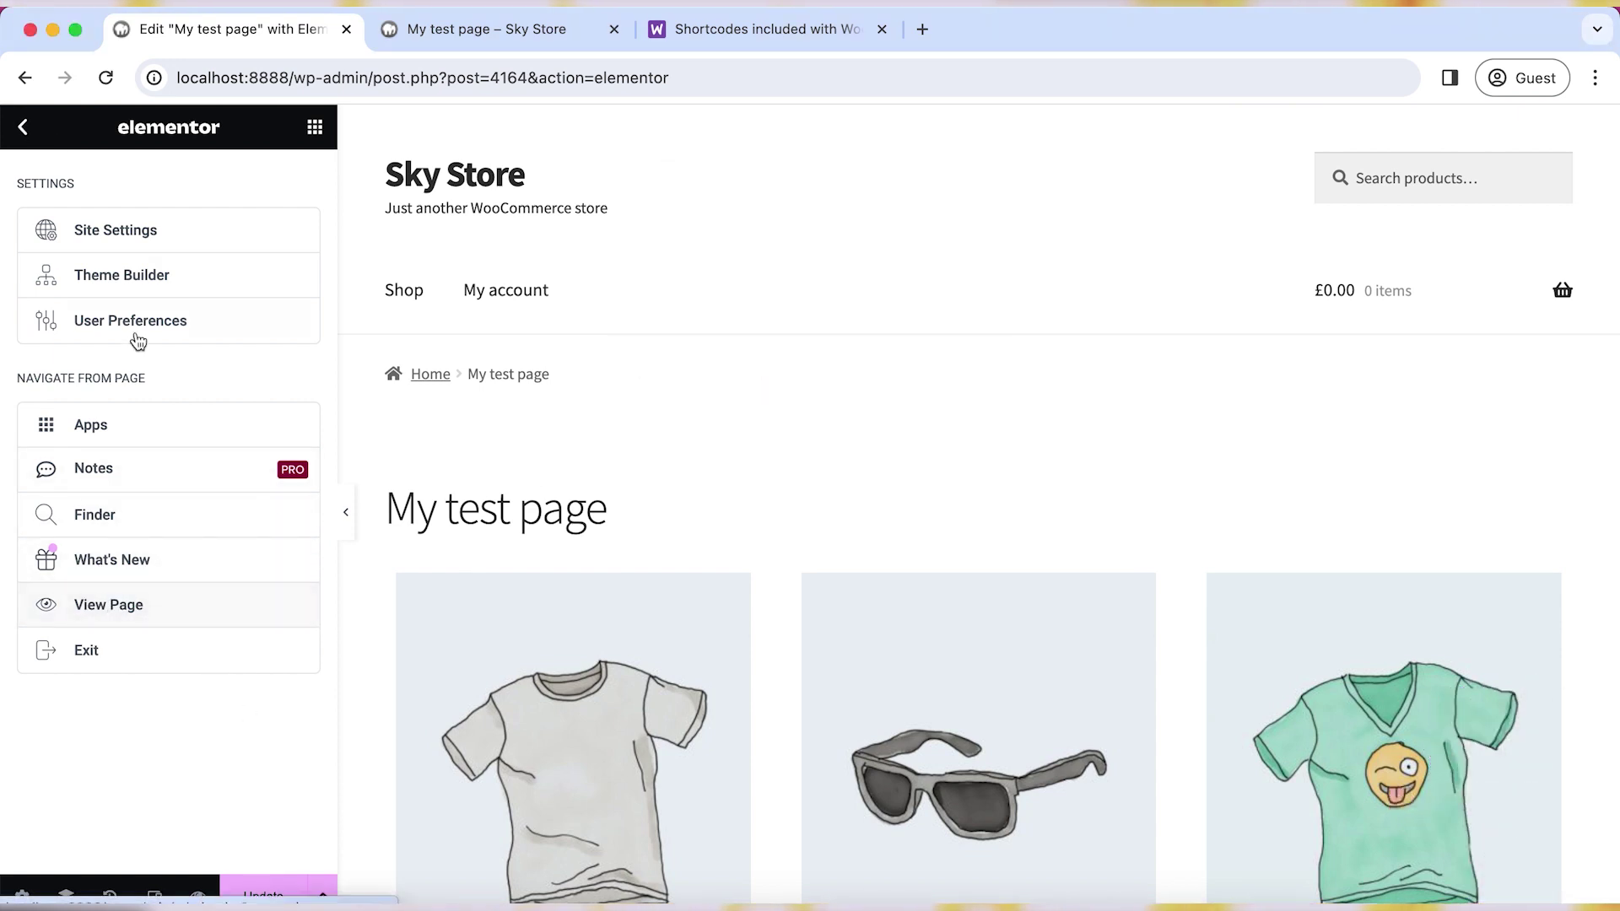
pyautogui.click(24, 128)
# Step: Update the test page to save the Shortcode widget's changes
pyautogui.scroll(-6, 218, 544)
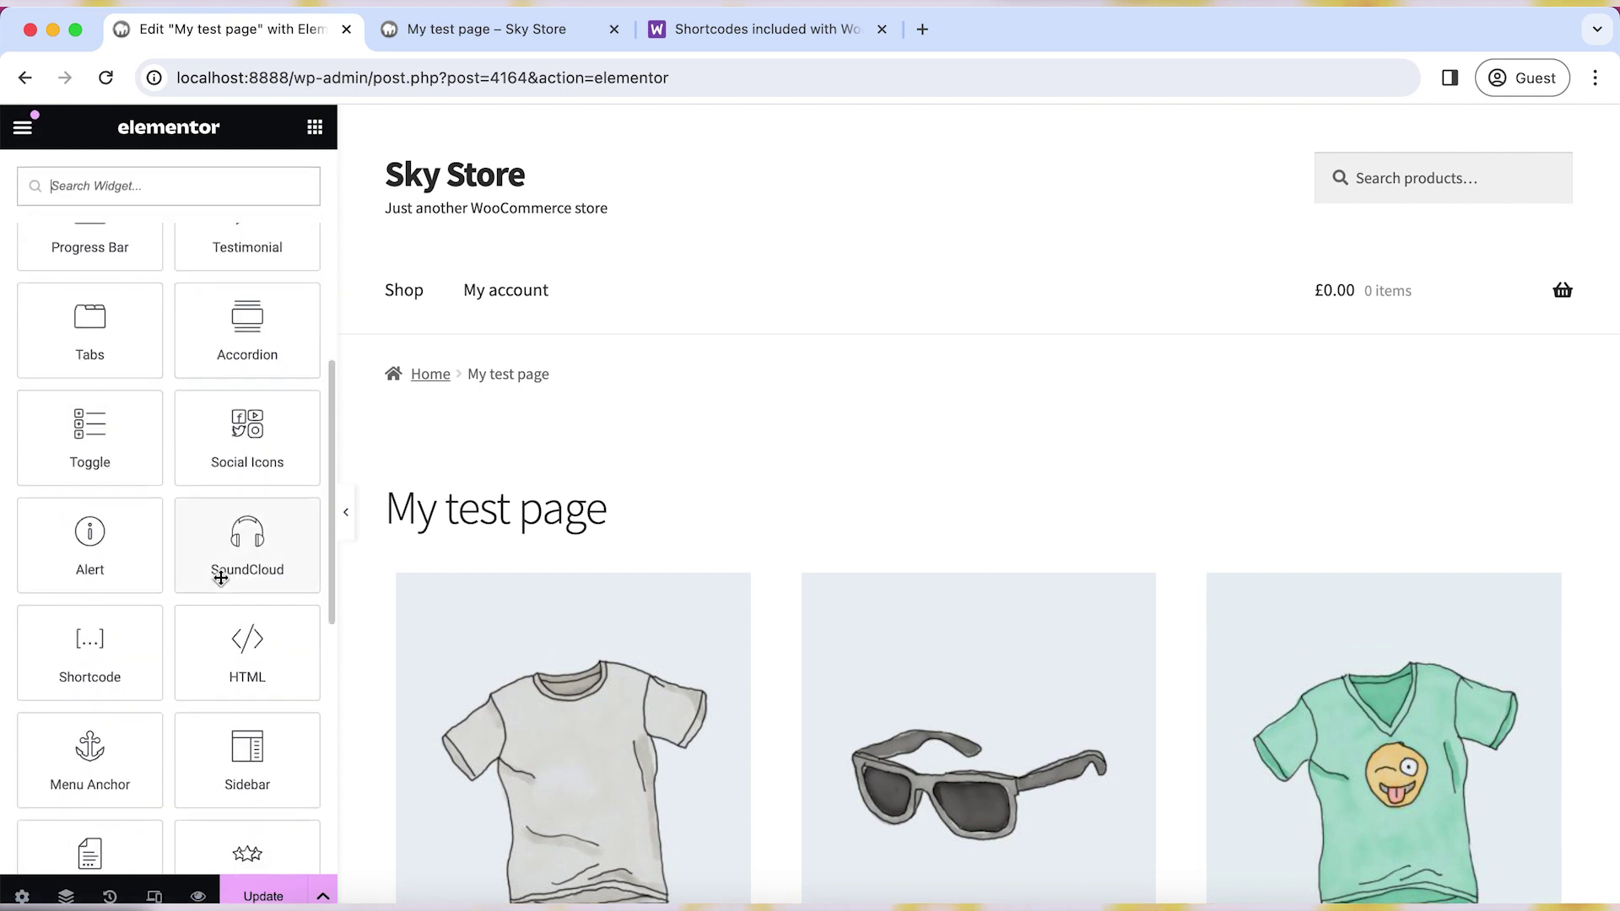
pyautogui.scroll(2, 220, 567)
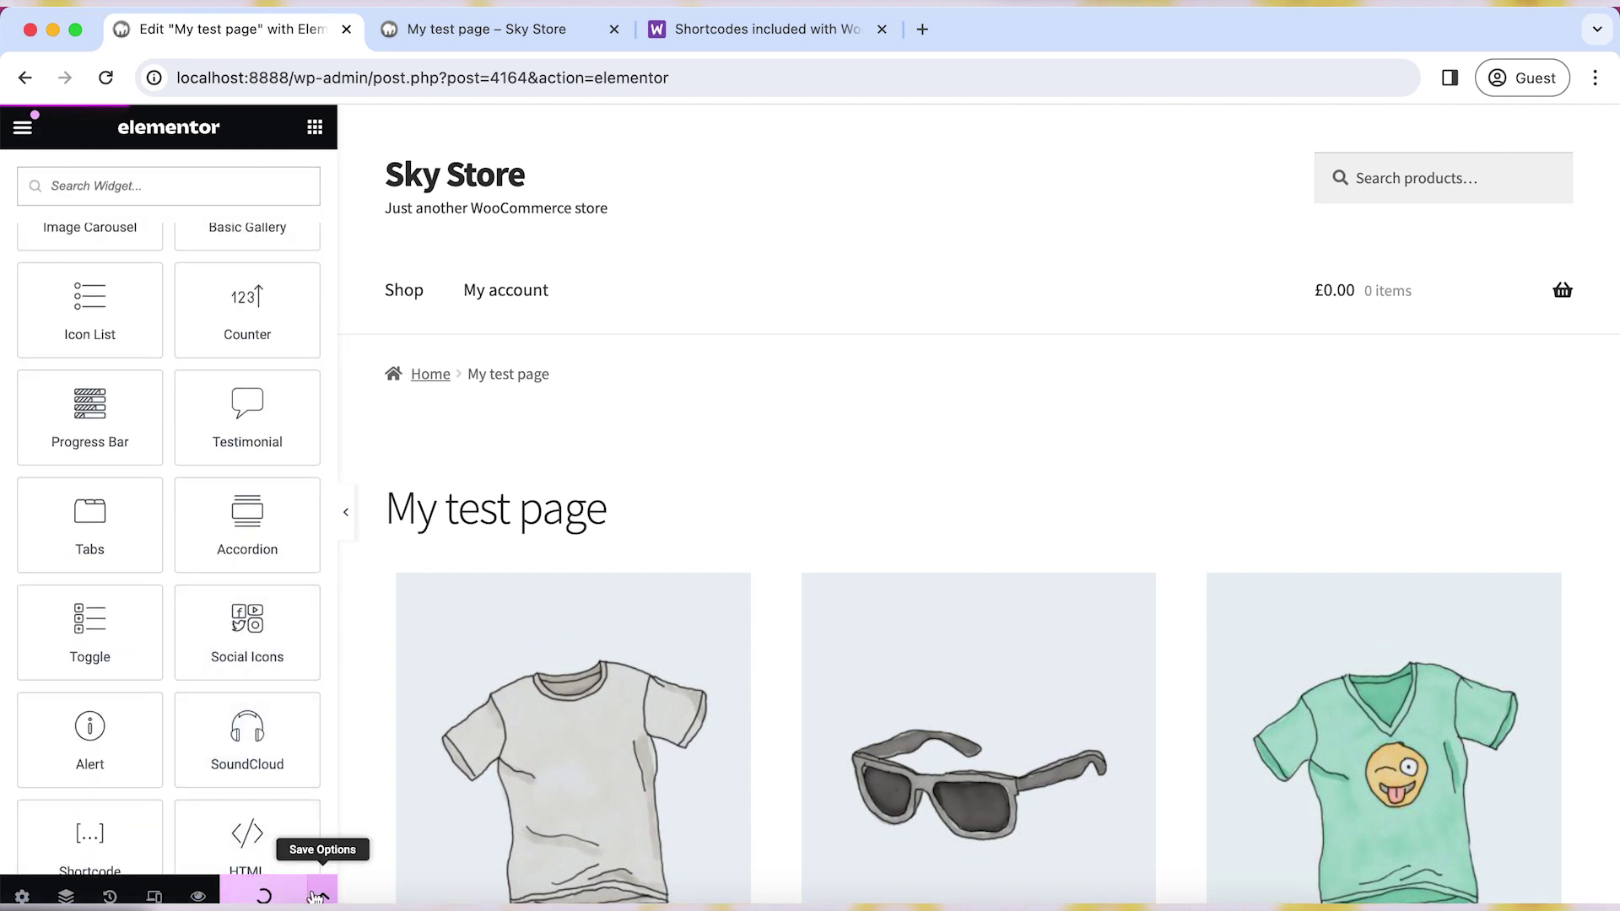
pyautogui.scroll(5, 231, 473)
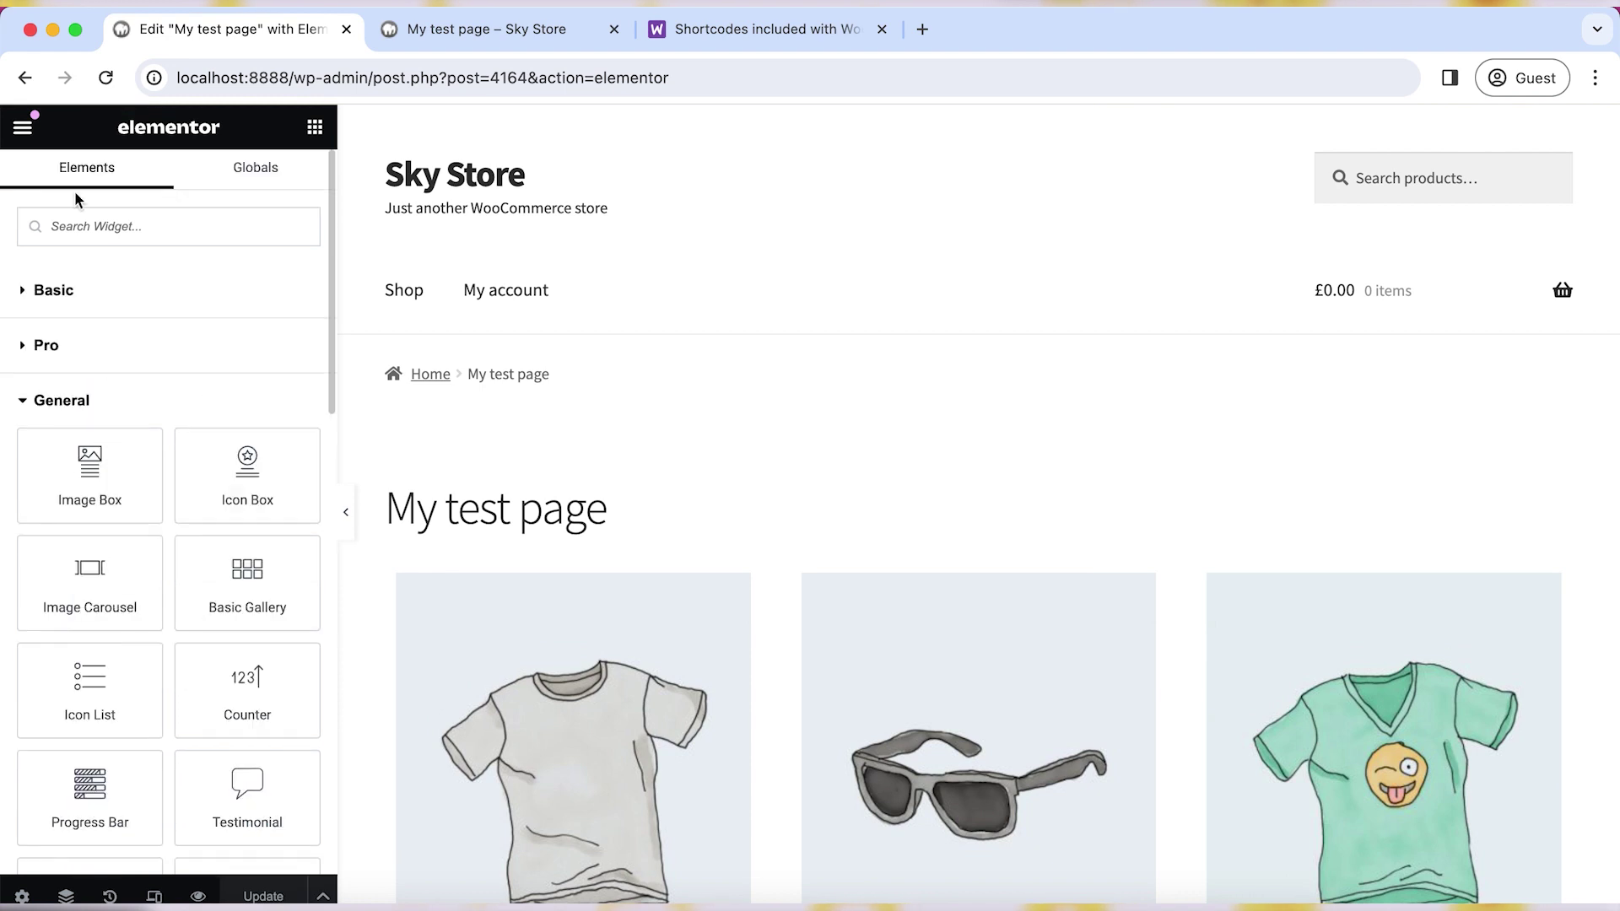
# Step: Leave the Elementor editor for the live test page and examine the top-rated product row there
pyautogui.click(24, 124)
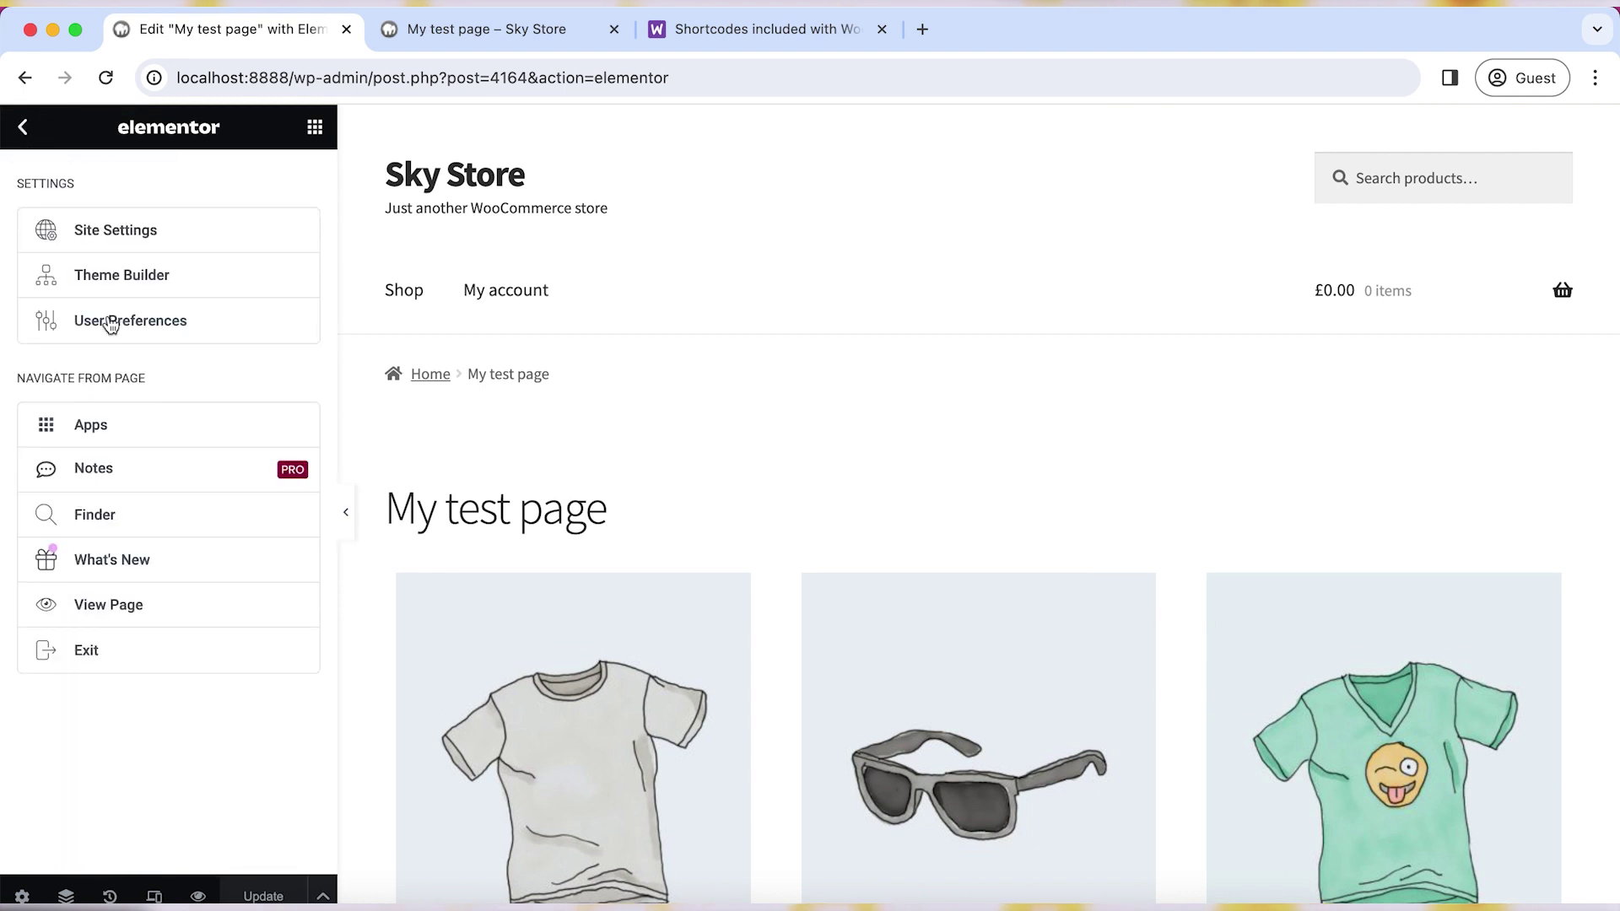
pyautogui.click(113, 606)
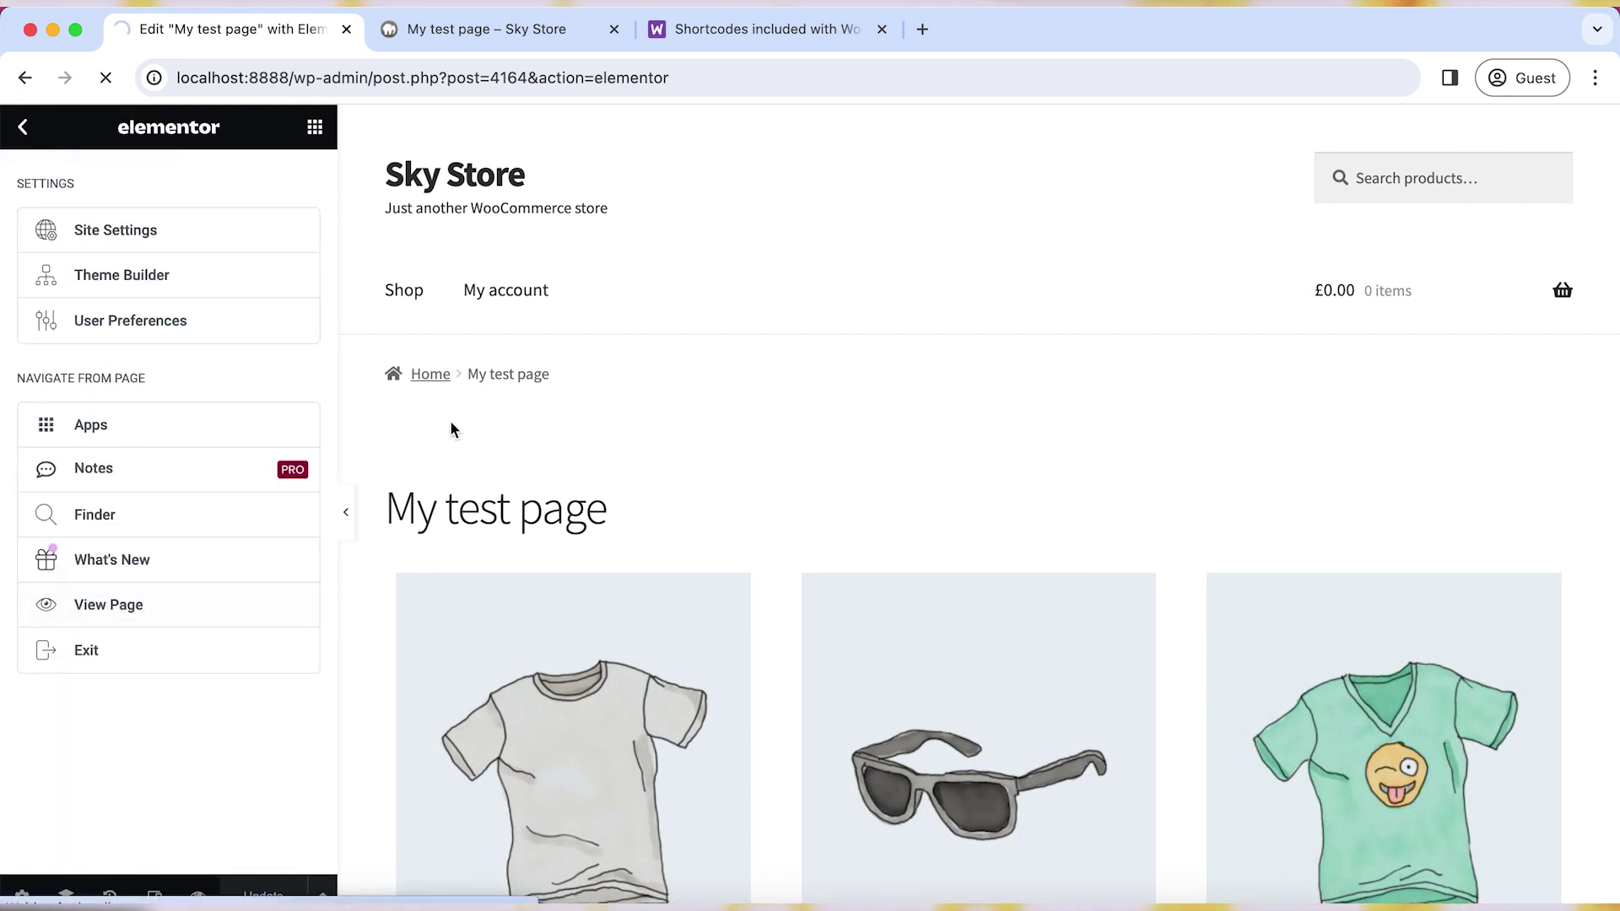
pyautogui.scroll(-5, 680, 566)
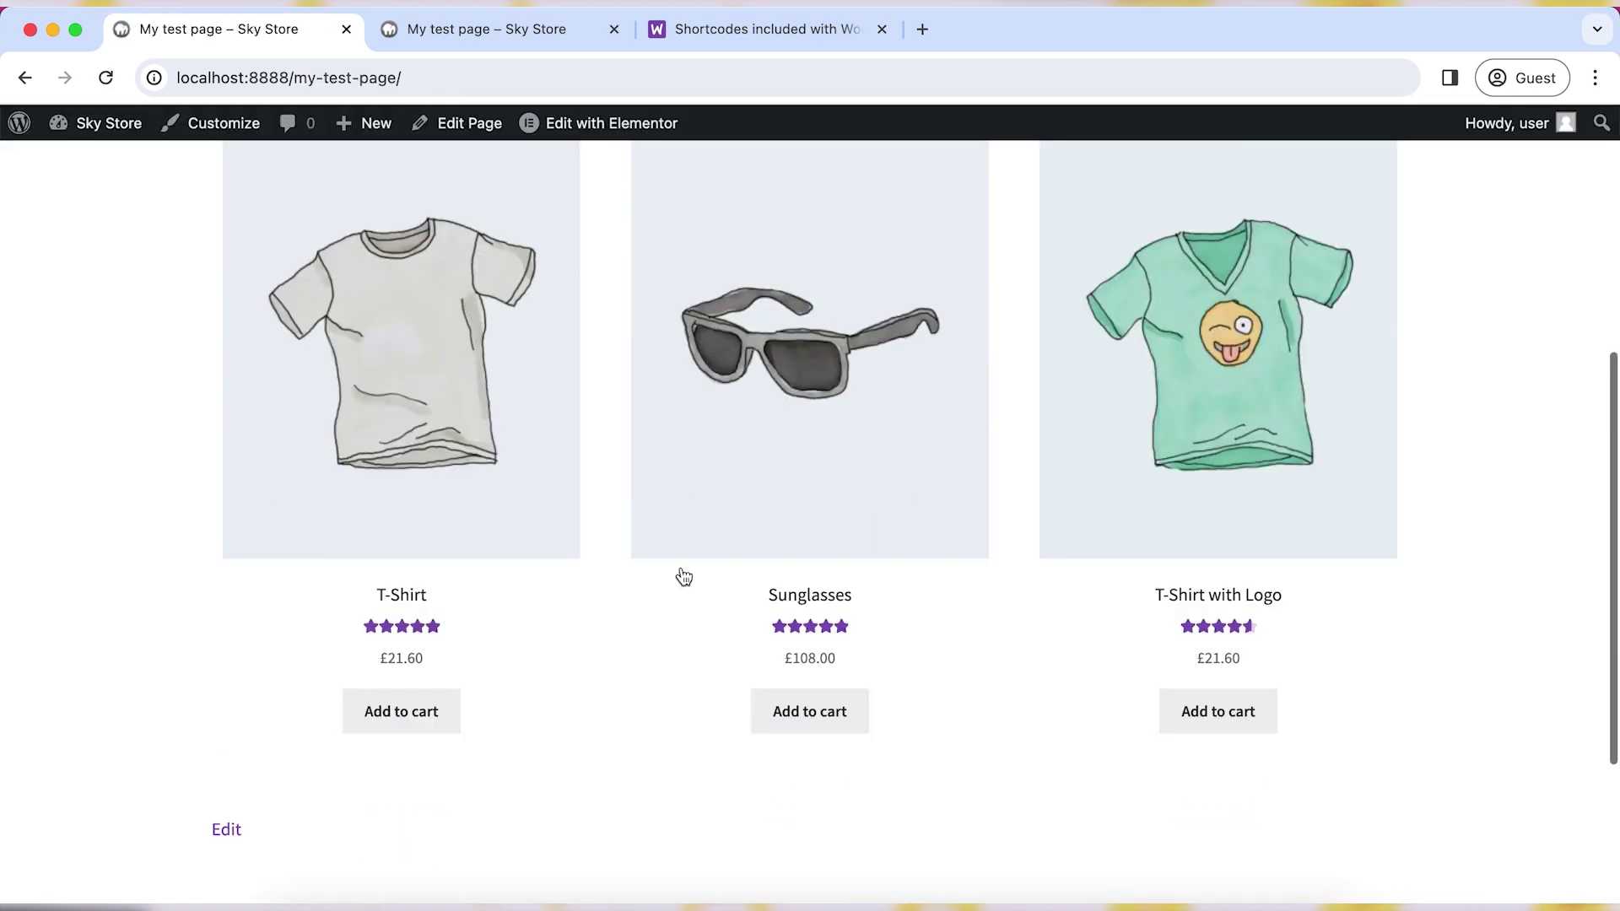
pyautogui.scroll(-3, 701, 655)
pyautogui.scroll(10, 701, 655)
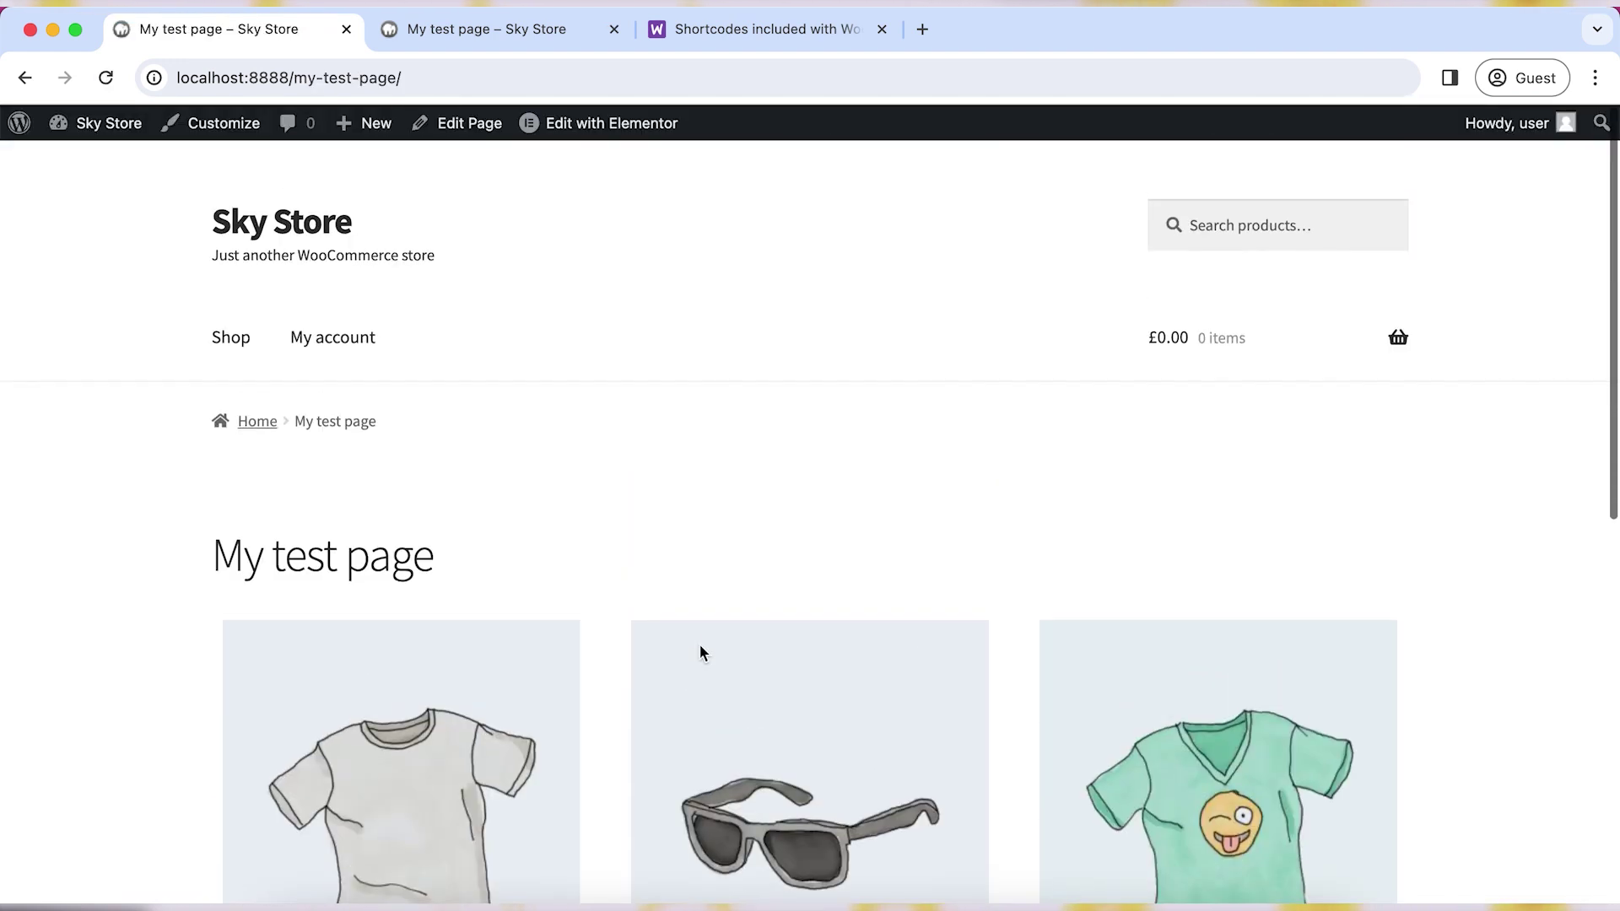
pyautogui.scroll(-5, 700, 653)
pyautogui.scroll(5, 700, 653)
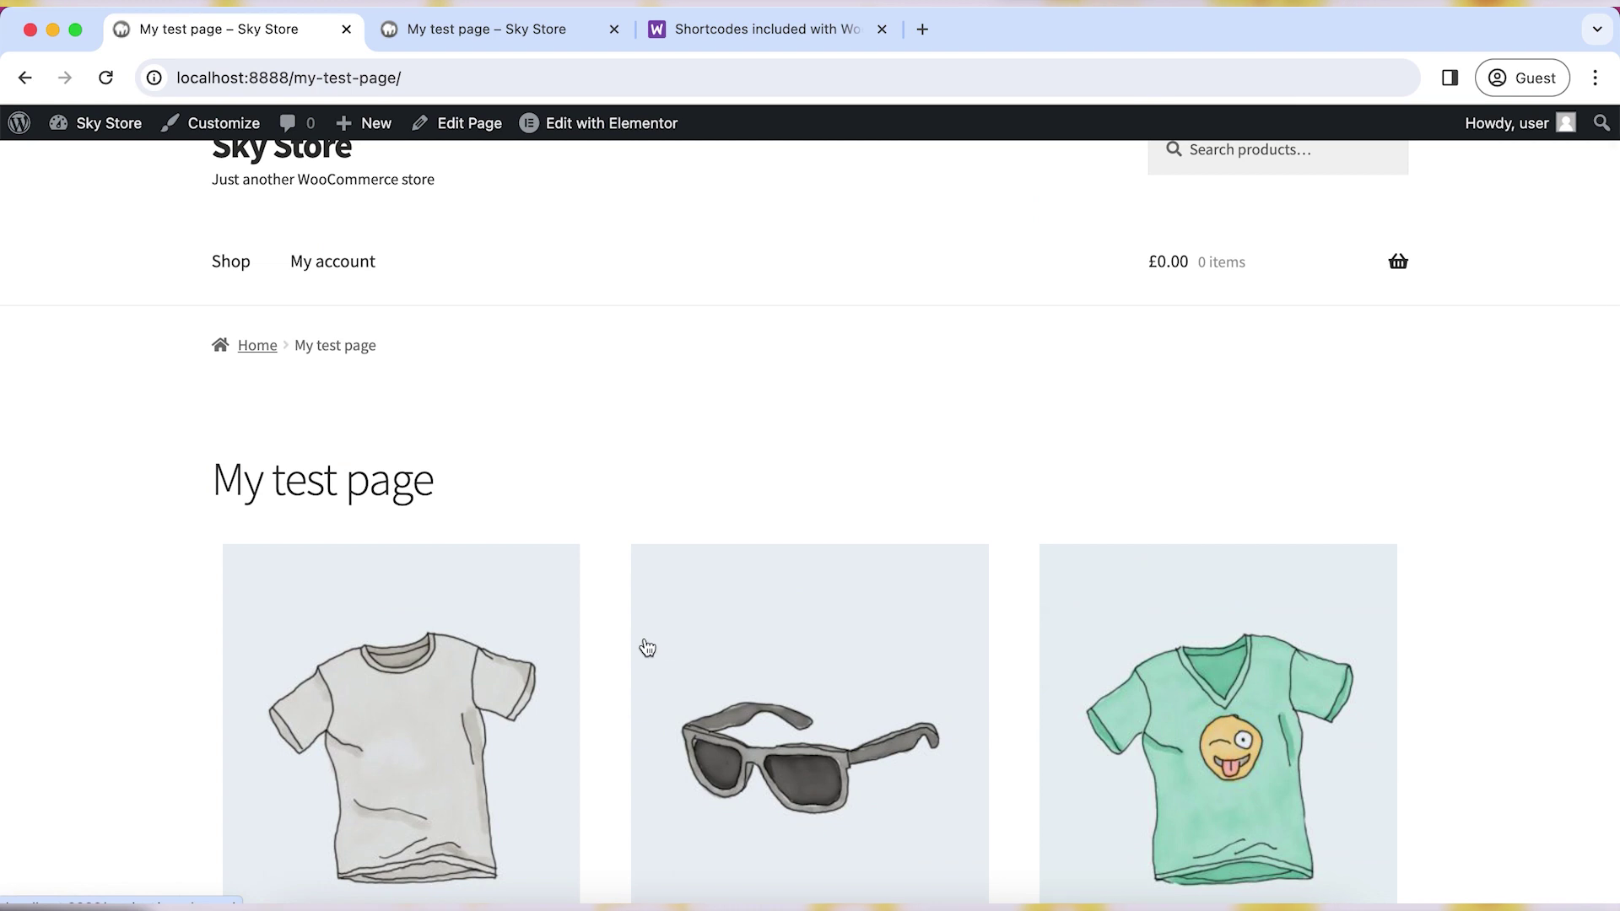
pyautogui.scroll(1, 650, 648)
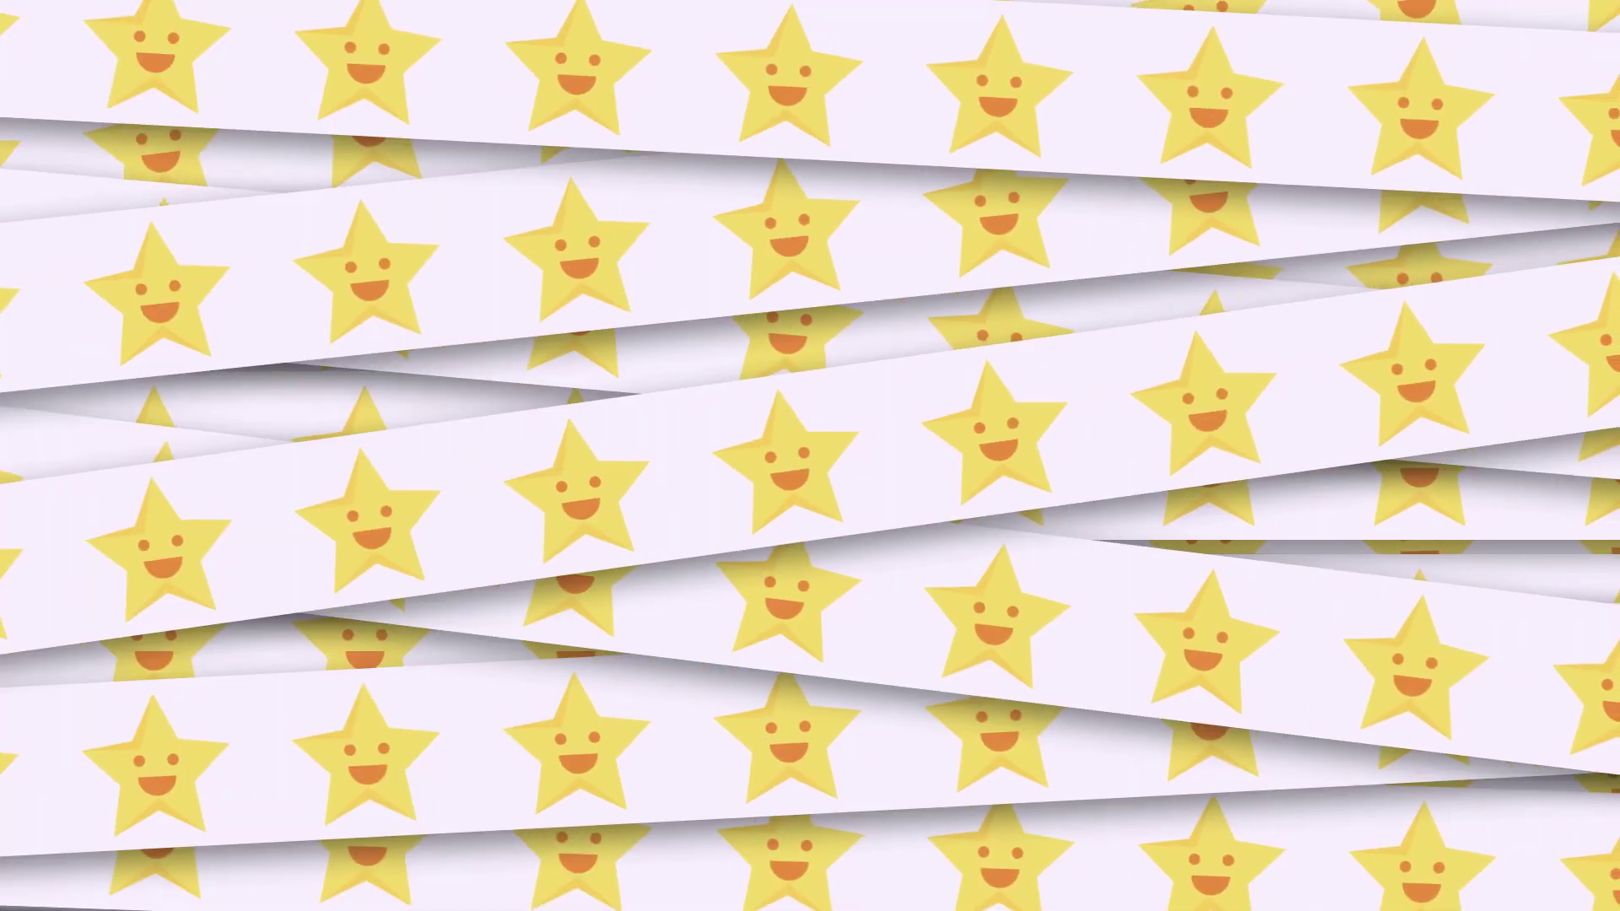